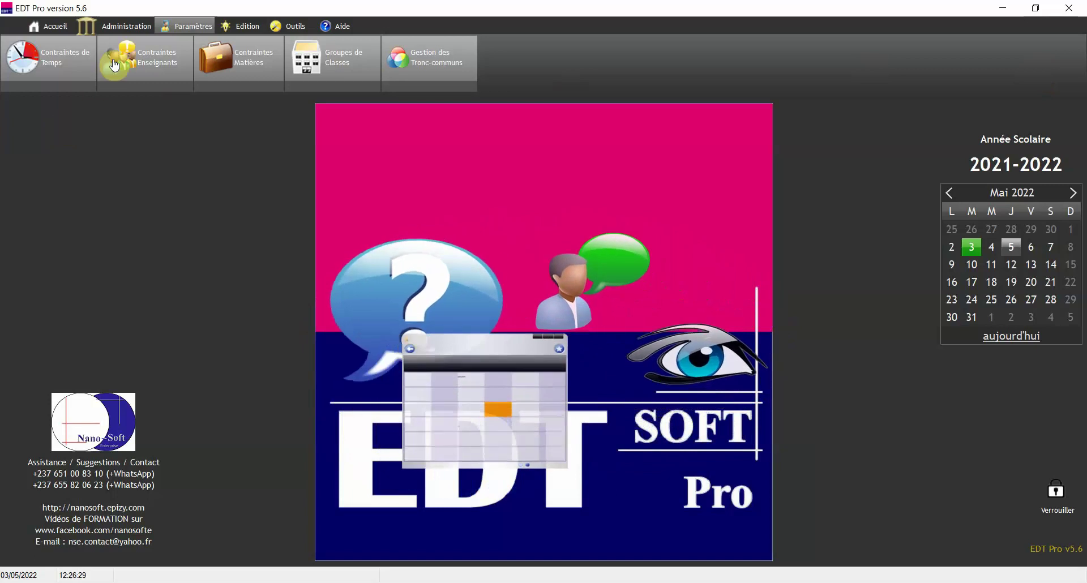
# - Switch to the Administration ribbon to reveal its department, teacher, class, subject, room and day tools
pyautogui.click(125, 27)
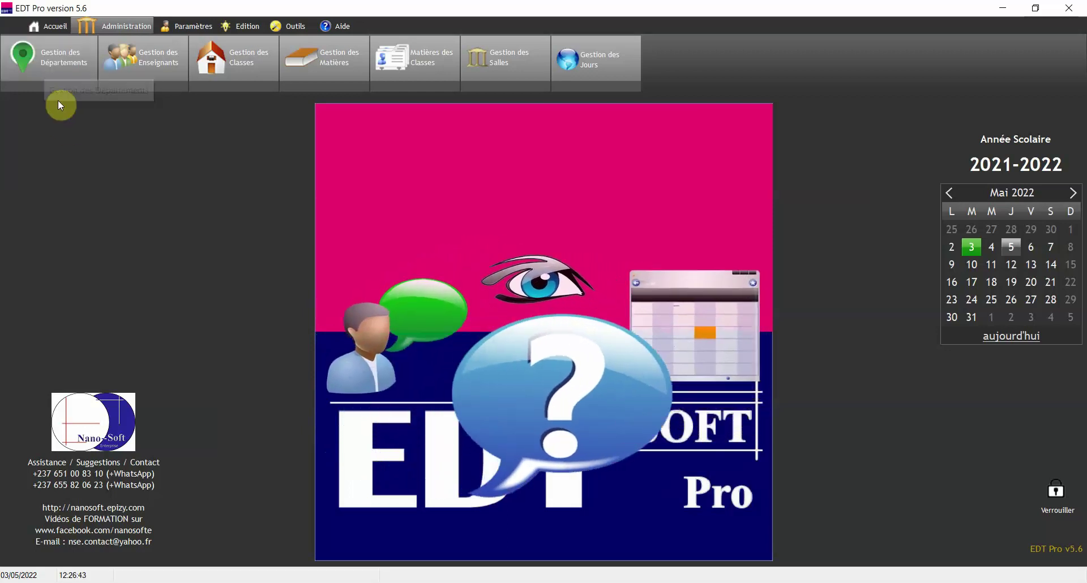
# - Add DESSIN TECHNIQUE as a new last row in Gestion des Départements, then close it
pyautogui.click(52, 70)
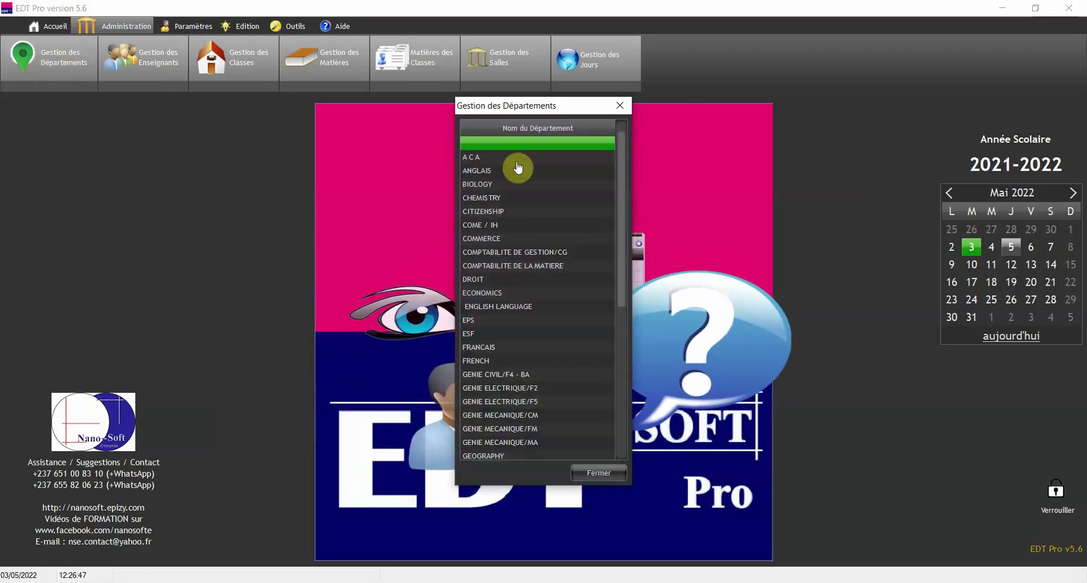
pyautogui.moveTo(618, 172); pyautogui.dragTo(605, 430)
pyautogui.click(505, 455)
pyautogui.click(503, 453)
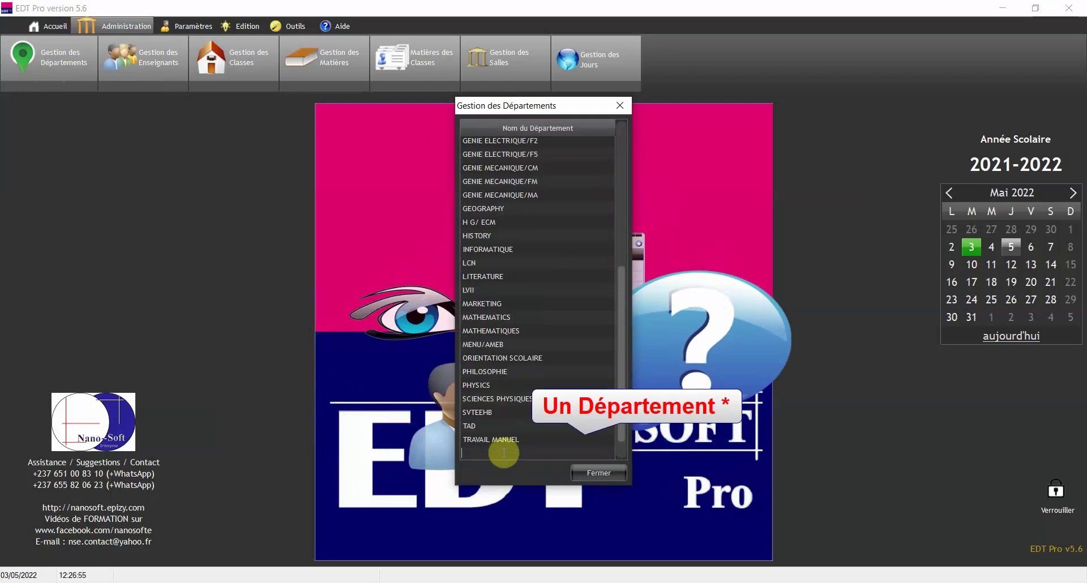
pyautogui.write('DESSIN TECHNIQUE')
pyautogui.press('Return')
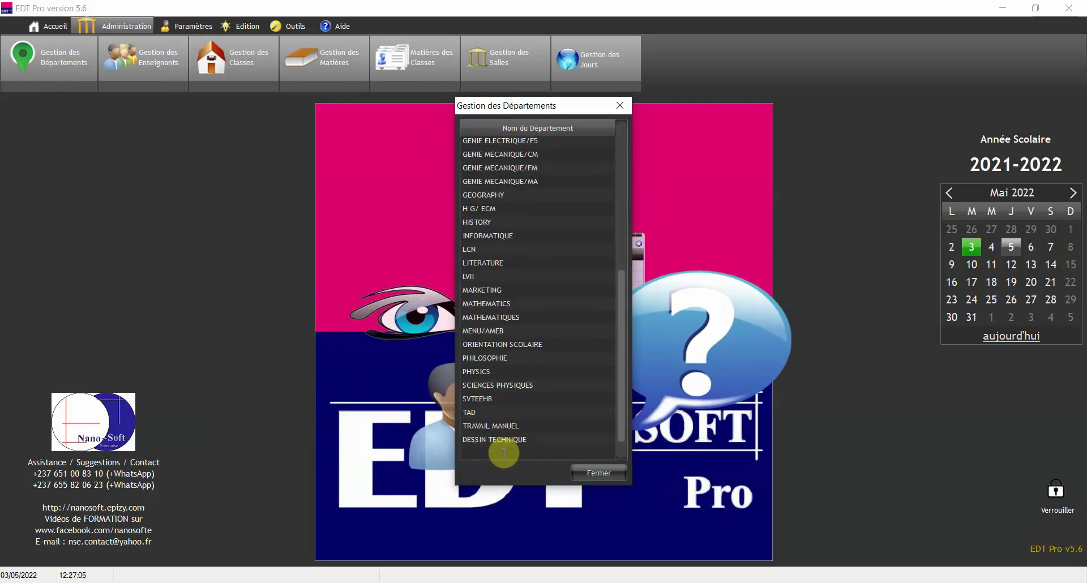
pyautogui.click(505, 454)
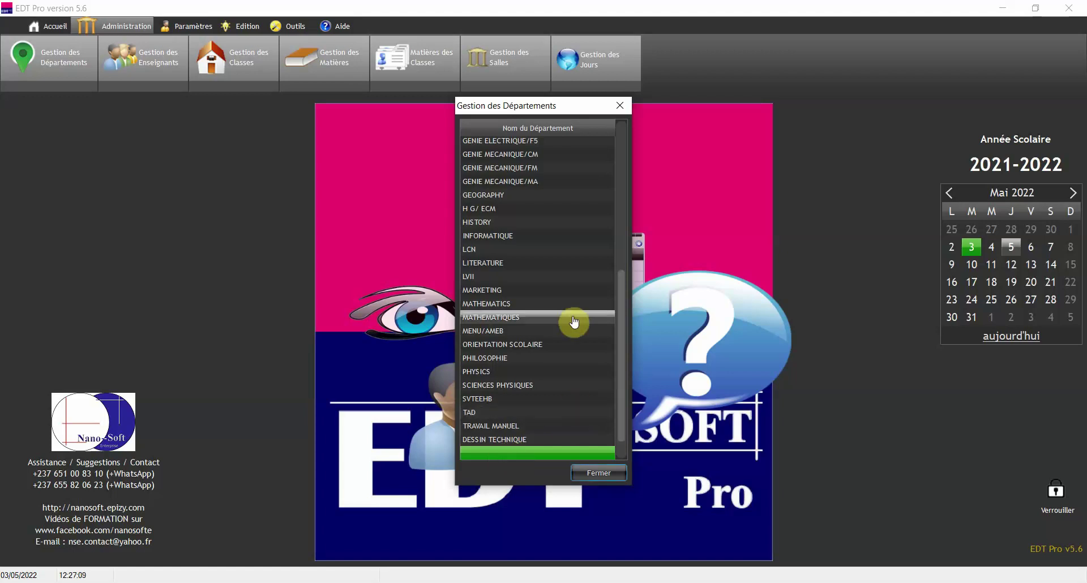
pyautogui.click(600, 474)
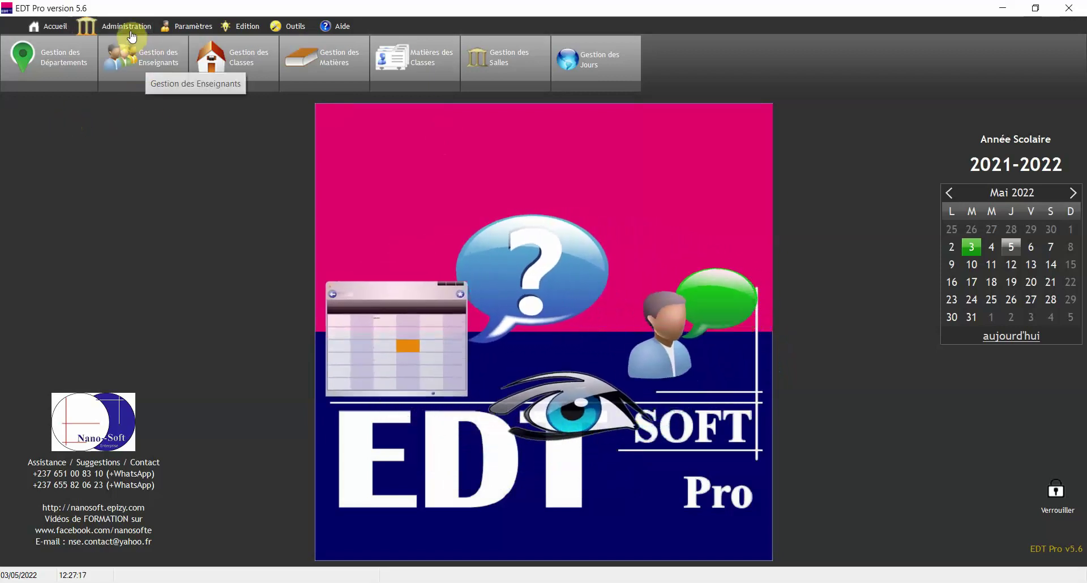
# - Enter the new teacher's name and registration number in Gestion des Enseignants
pyautogui.click(159, 66)
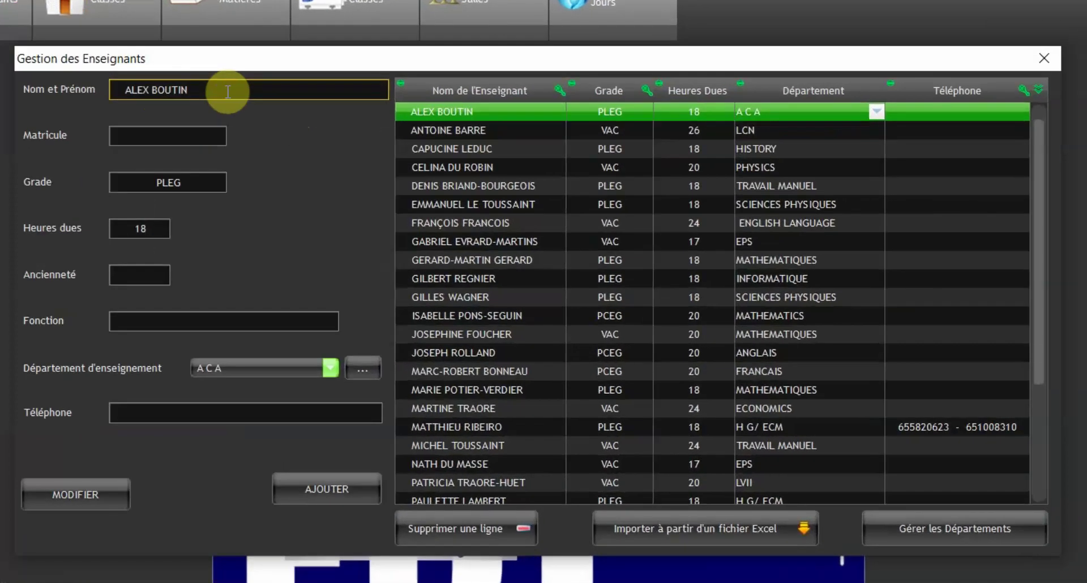
pyautogui.tripleClick(227, 91)
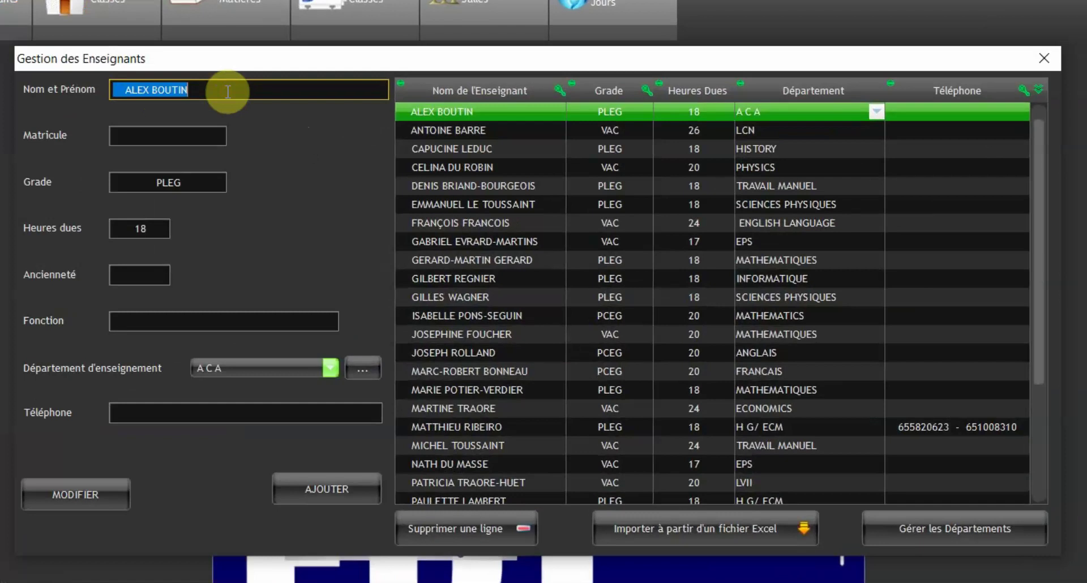
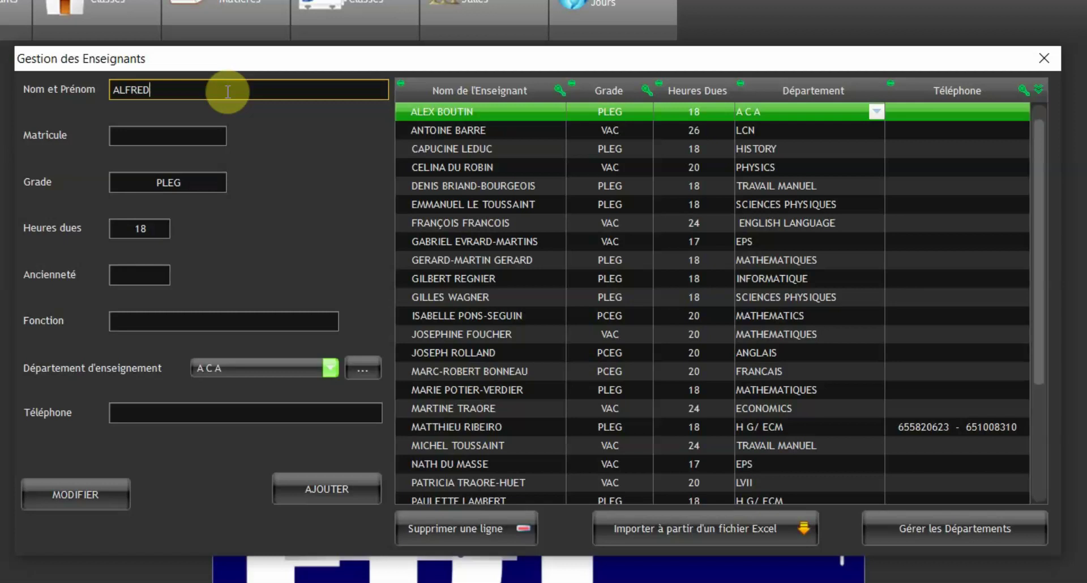
pyautogui.click(179, 138)
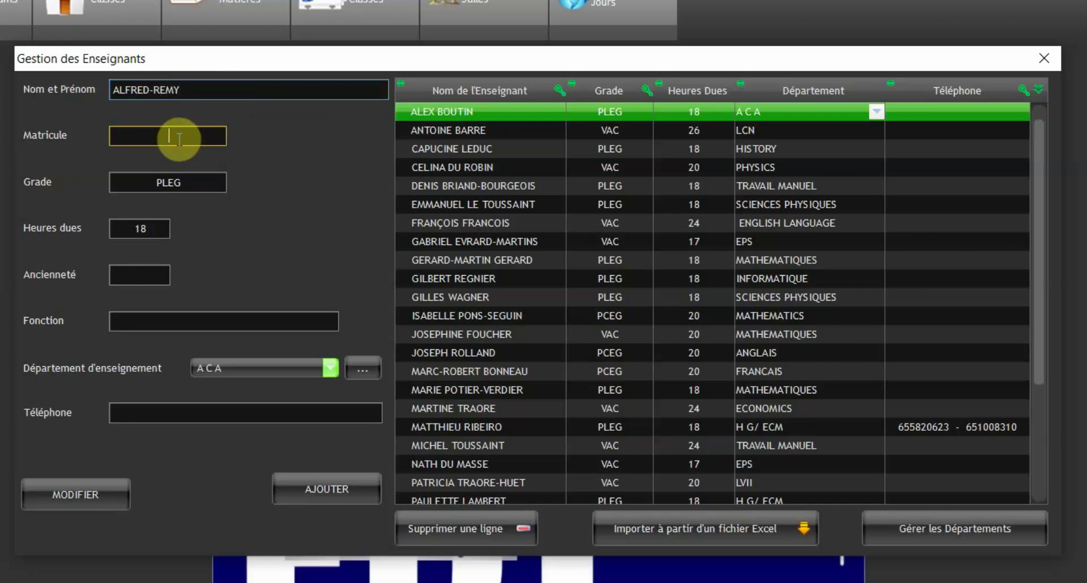
pyautogui.write('001245-')
pyautogui.press('BackSpace')
pyautogui.click(205, 177)
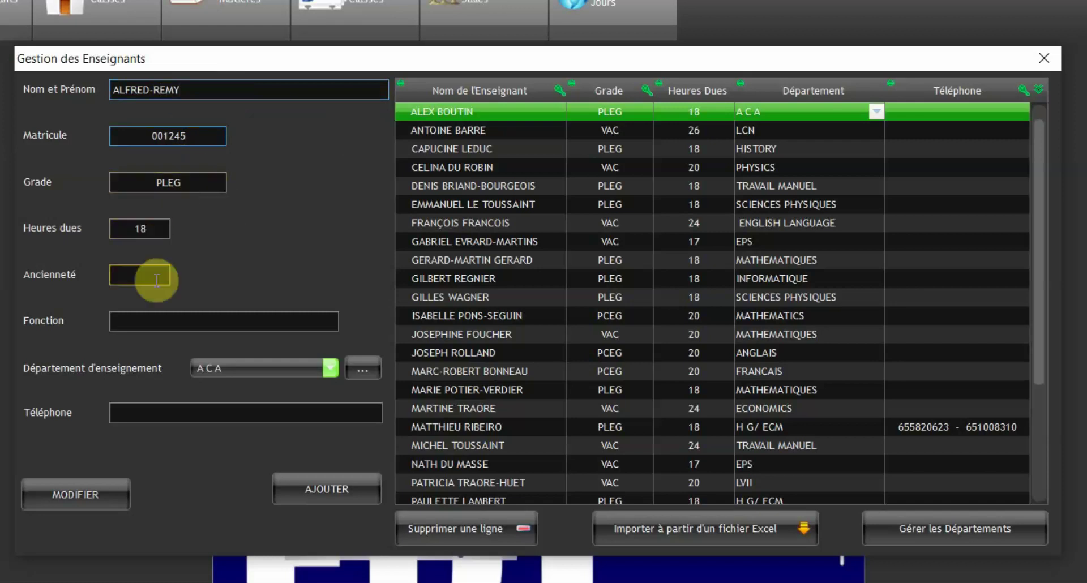
# - Give the teacher 14 years' seniority, function ENSEIGNANT and department DROIT
pyautogui.click(139, 278)
pyautogui.write('14')
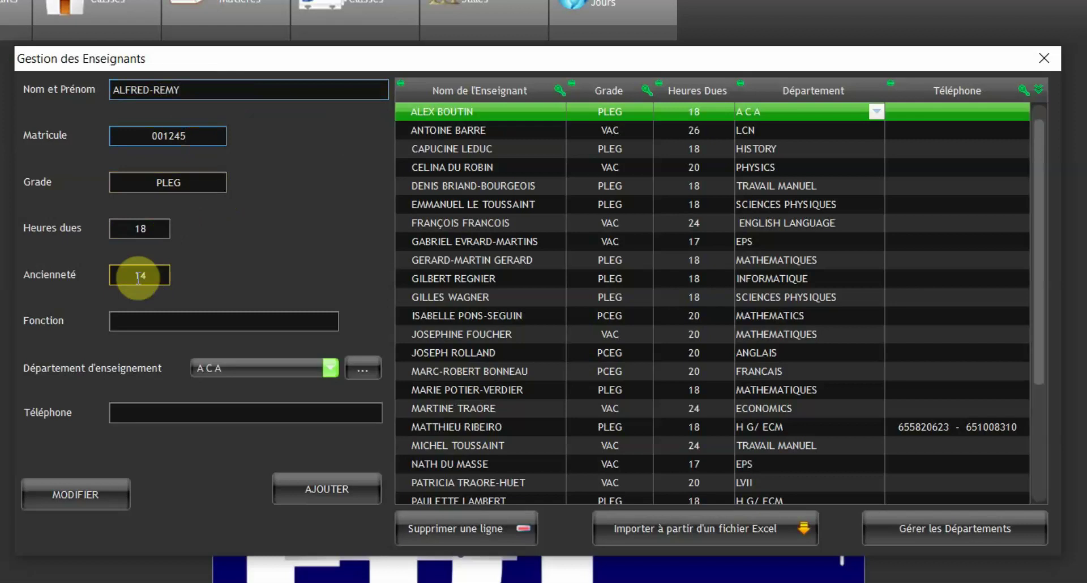
pyautogui.click(216, 321)
pyautogui.write('E')
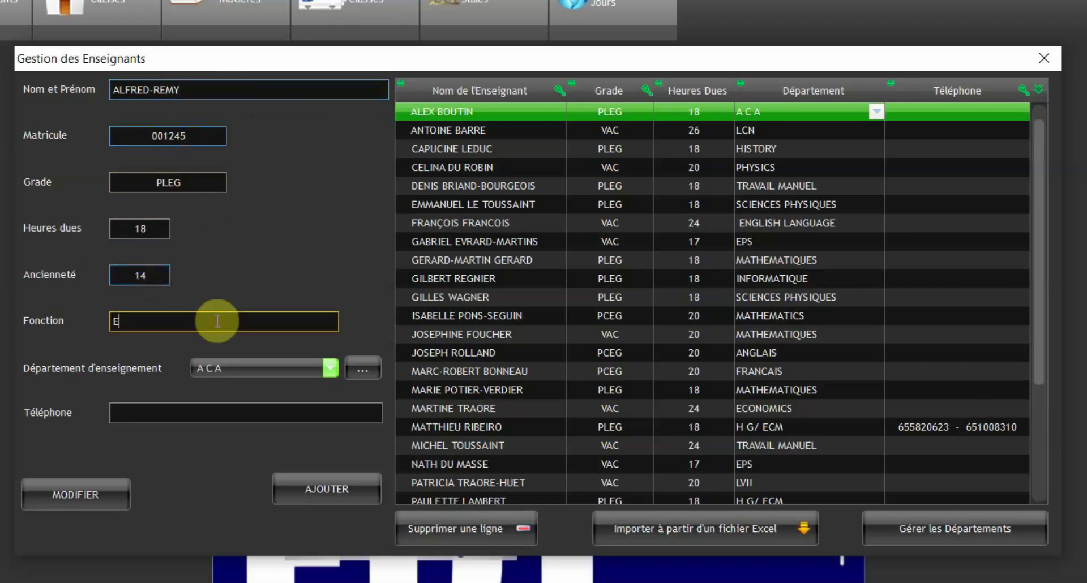
pyautogui.write('NSEIGNANT')
pyautogui.press('Tab')
pyautogui.click(263, 375)
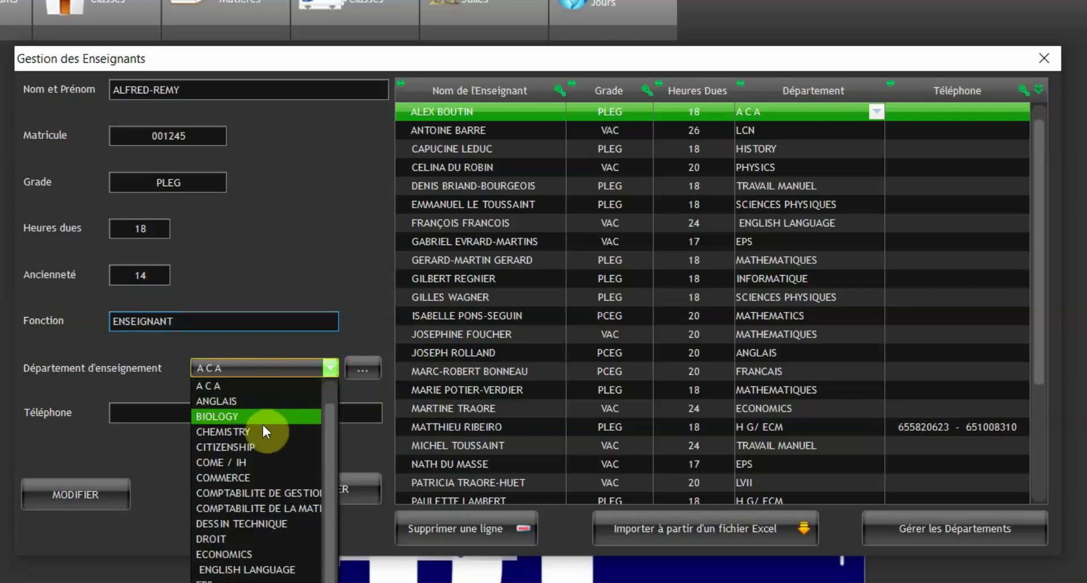
pyautogui.click(274, 542)
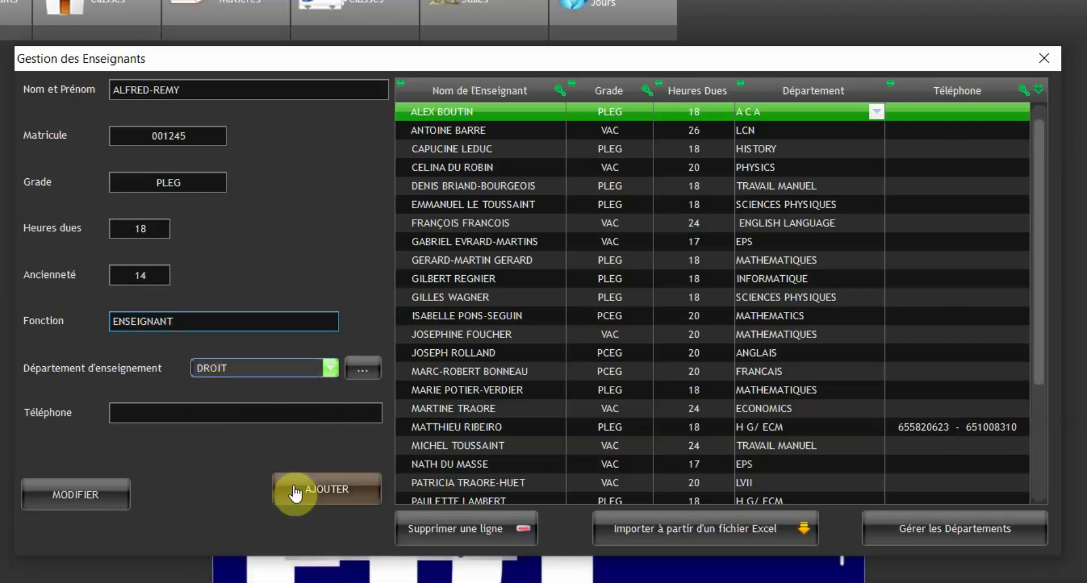
# - Enter the teacher's phone number and add the teacher to the list with AJOUTER
pyautogui.click(212, 417)
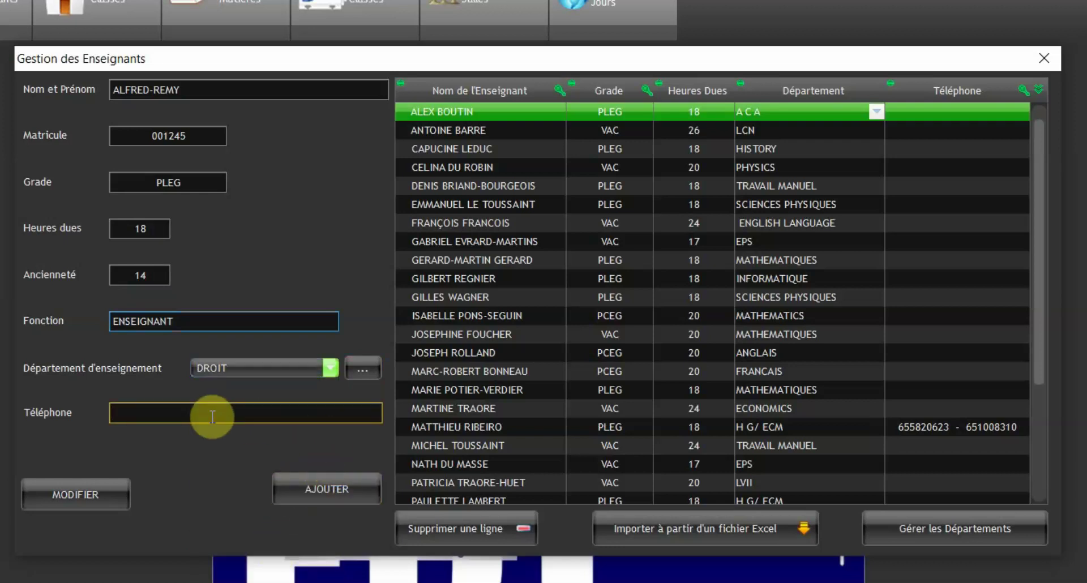
pyautogui.click(339, 493)
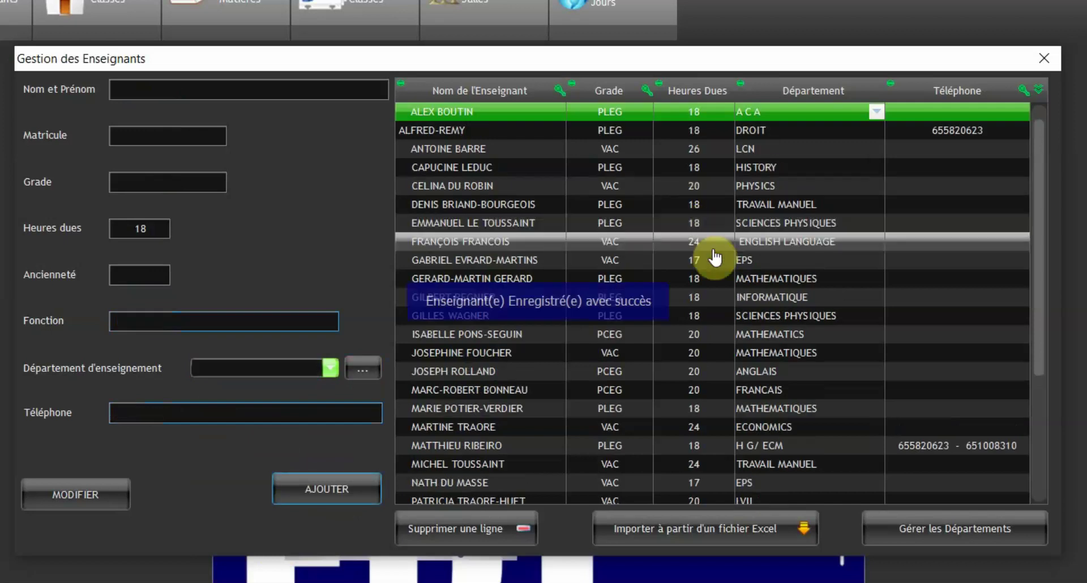
pyautogui.click(505, 131)
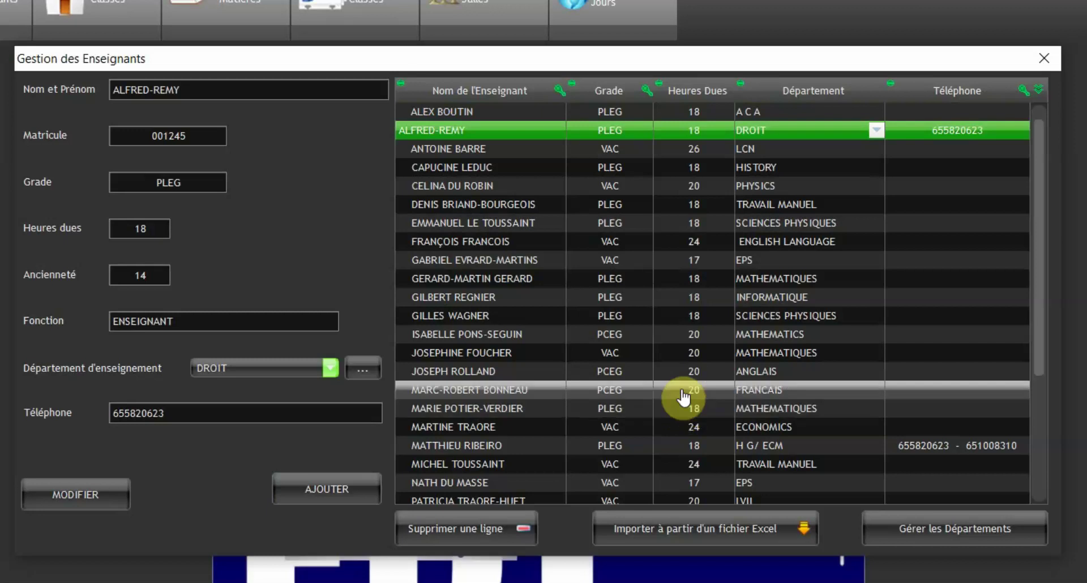
# - Append a 9 to the DROIT teacher's registration number and save it with MODIFIER
pyautogui.click(481, 127)
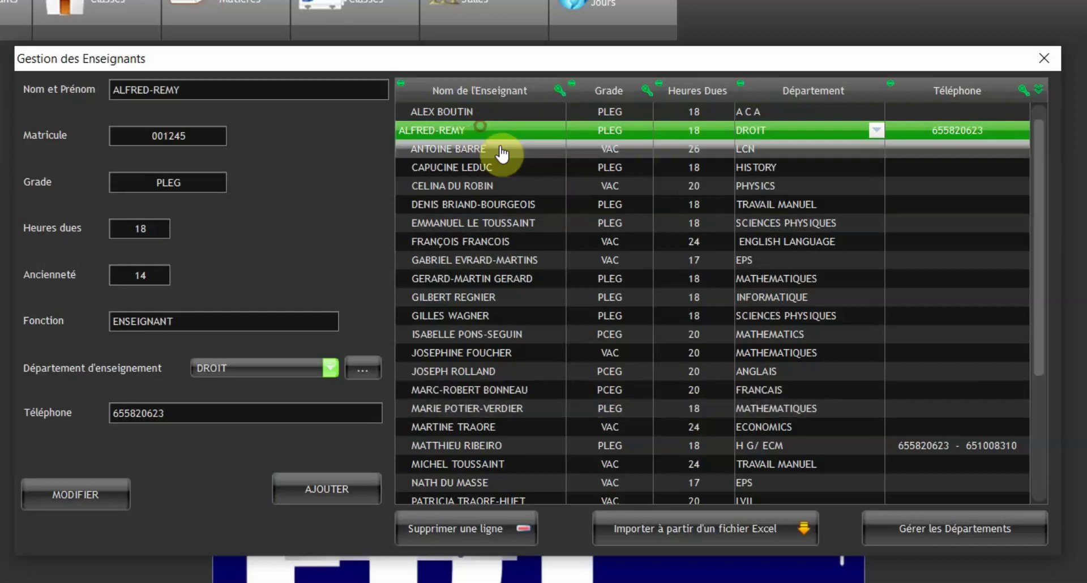
pyautogui.click(214, 135)
pyautogui.click(212, 134)
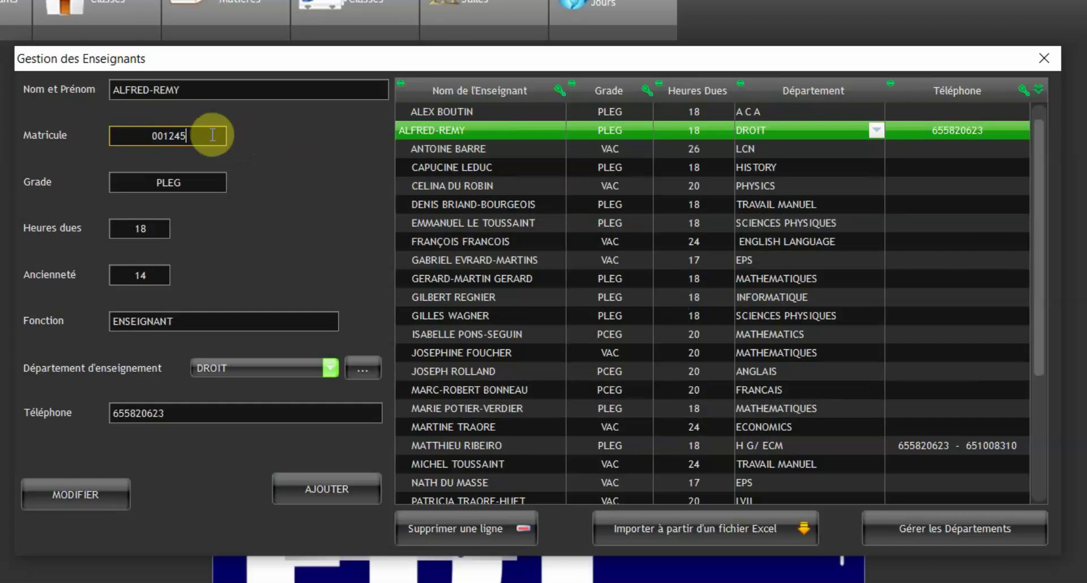
pyautogui.write('9')
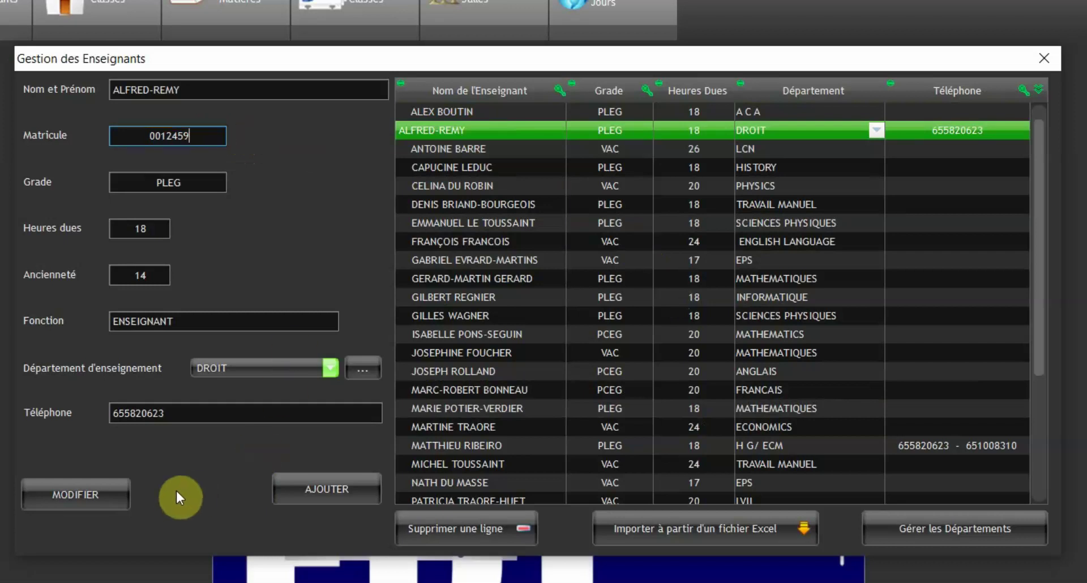
pyautogui.click(89, 496)
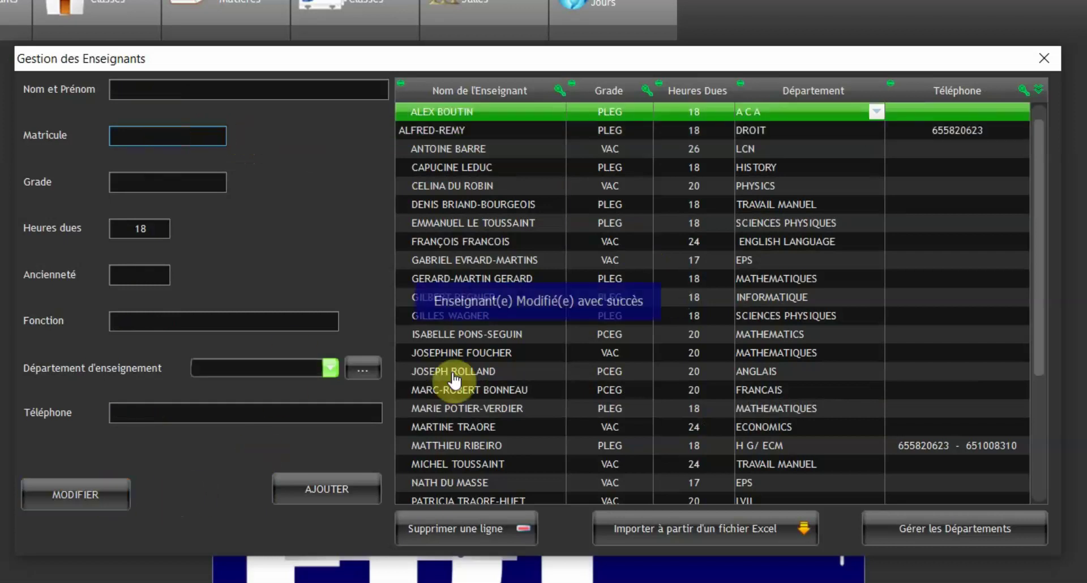
pyautogui.click(505, 132)
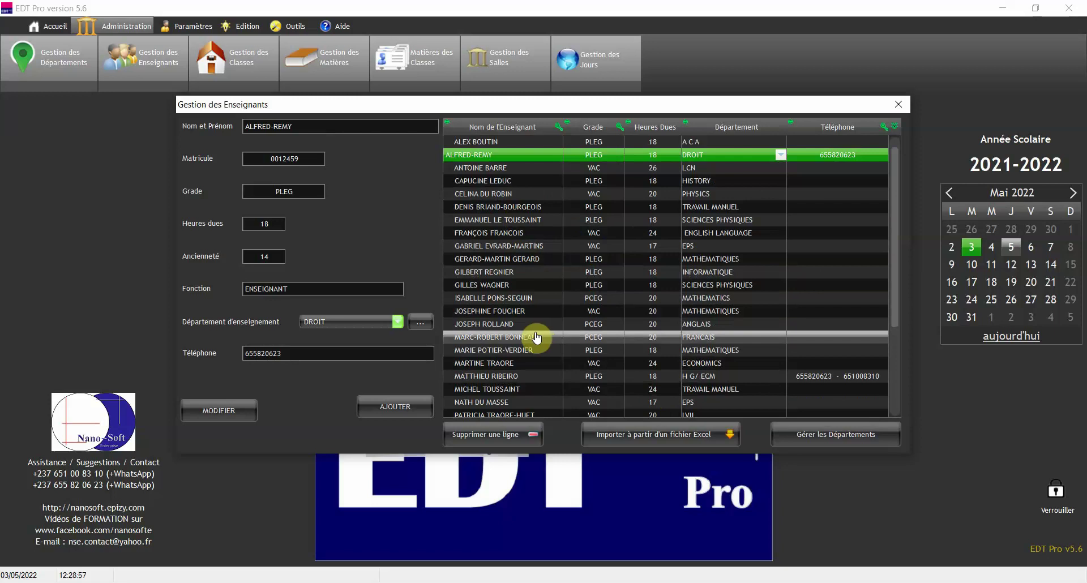
# - Cancel the Excel teacher import from file 3 and close Gestion des Enseignants
pyautogui.click(652, 439)
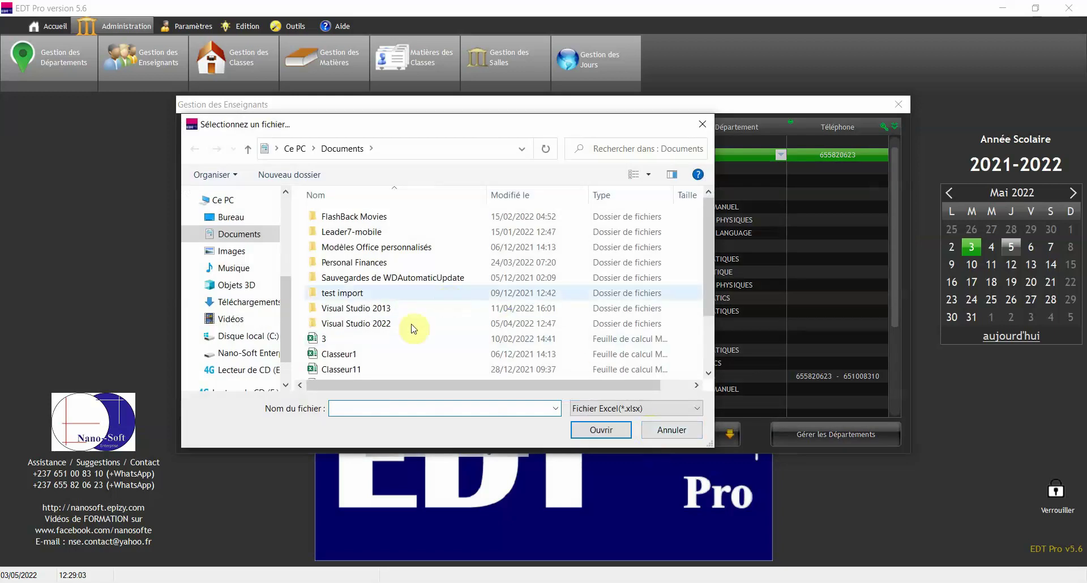
pyautogui.click(335, 339)
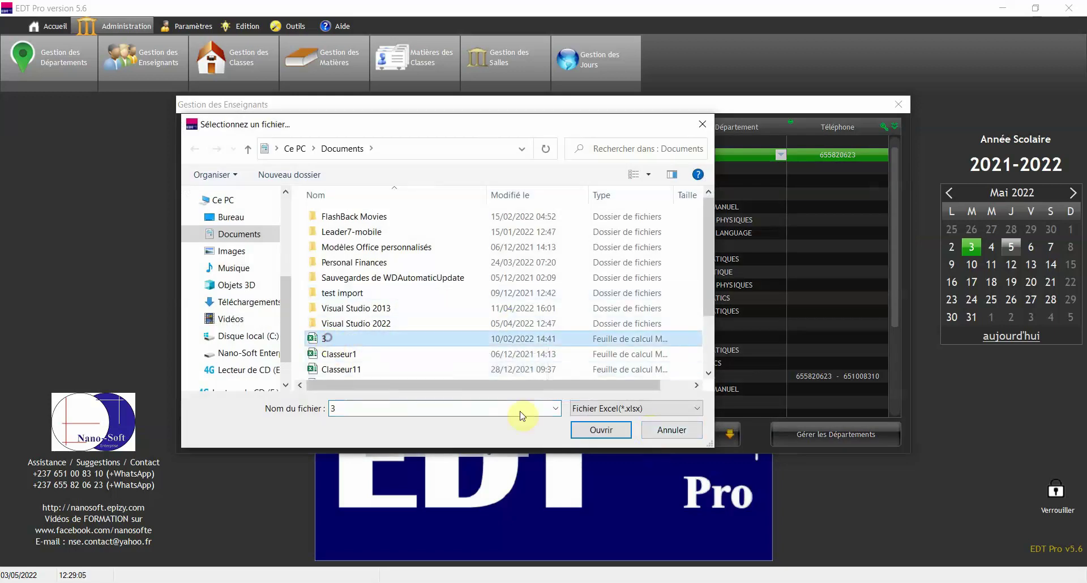
pyautogui.click(672, 429)
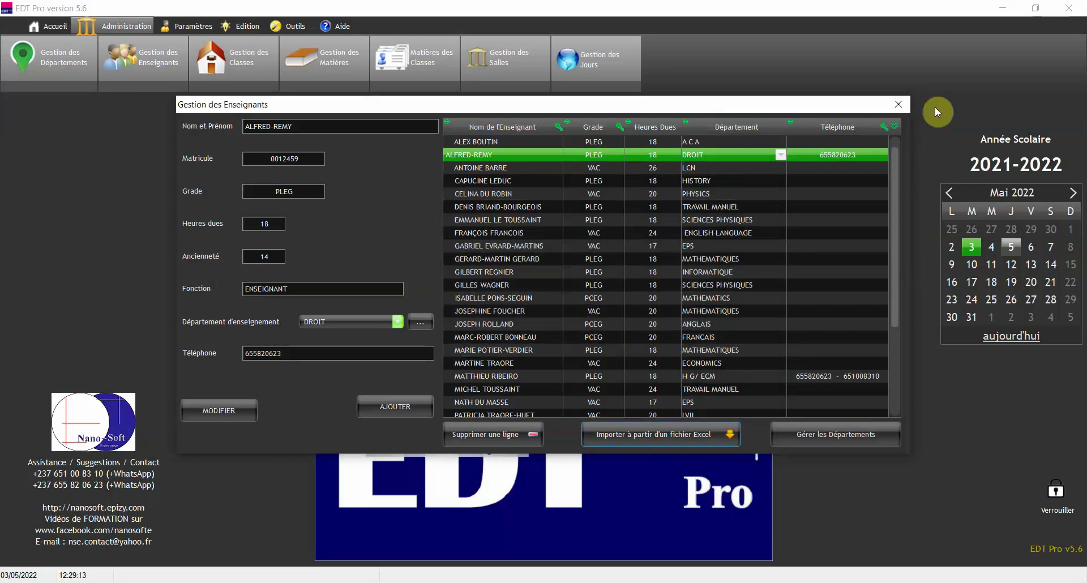
pyautogui.click(902, 106)
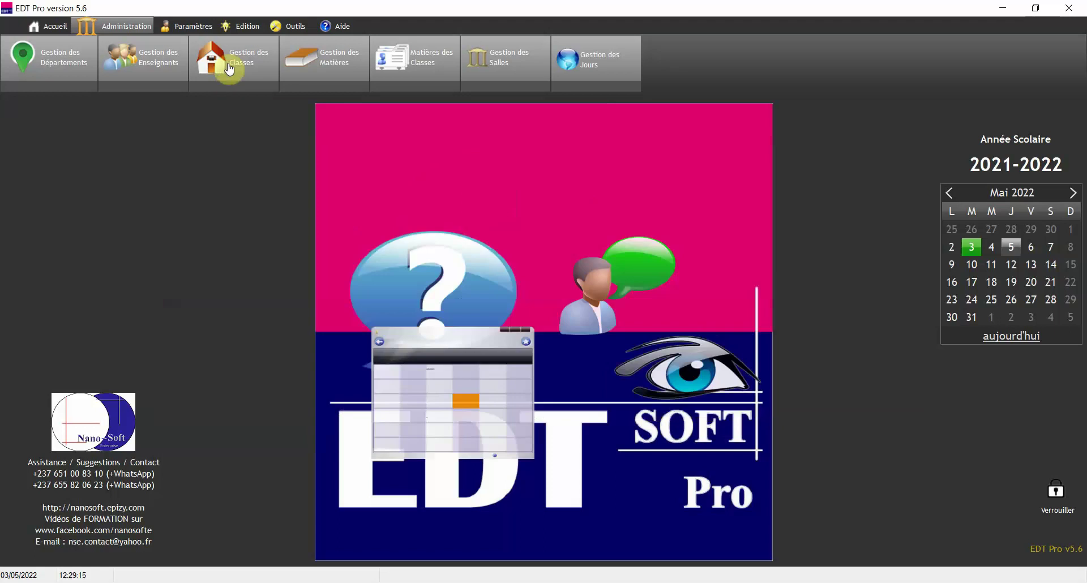
# - In Gestion des Classes, name a new class PREMIERE F2 with level 6
pyautogui.click(242, 87)
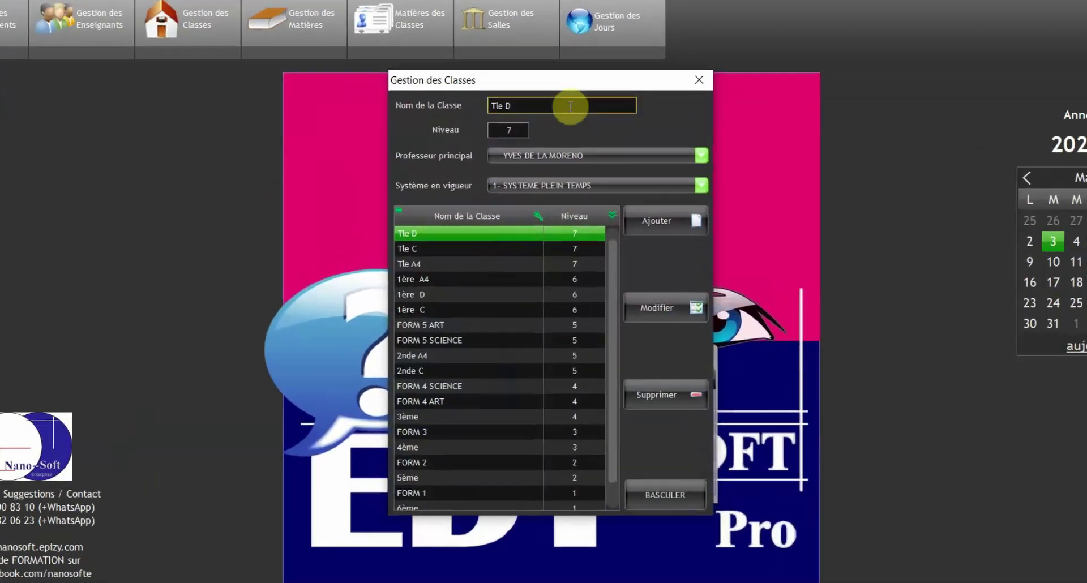
pyautogui.click(569, 106)
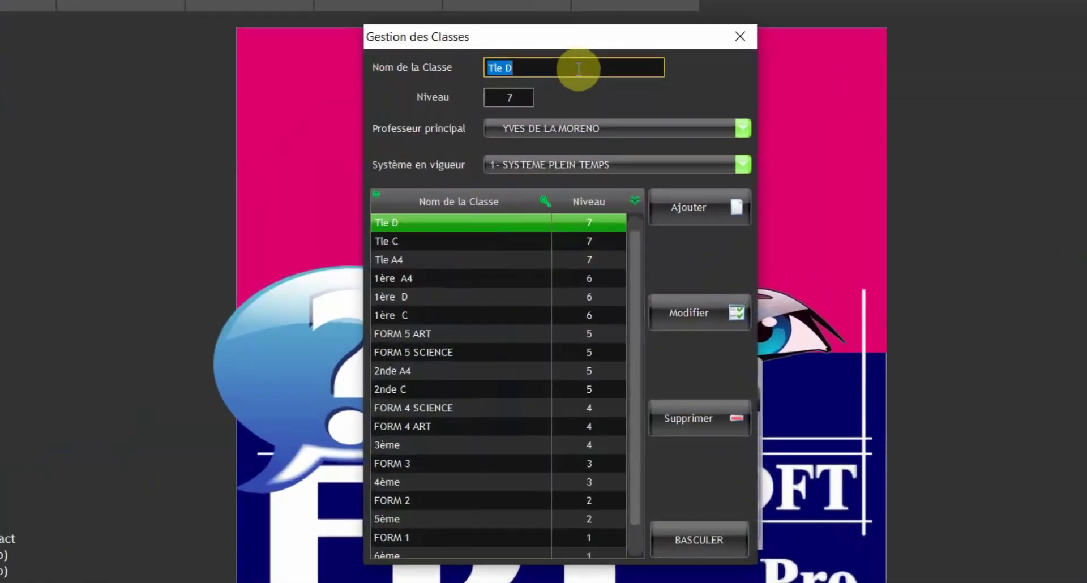
pyautogui.write('PREMIERE F2')
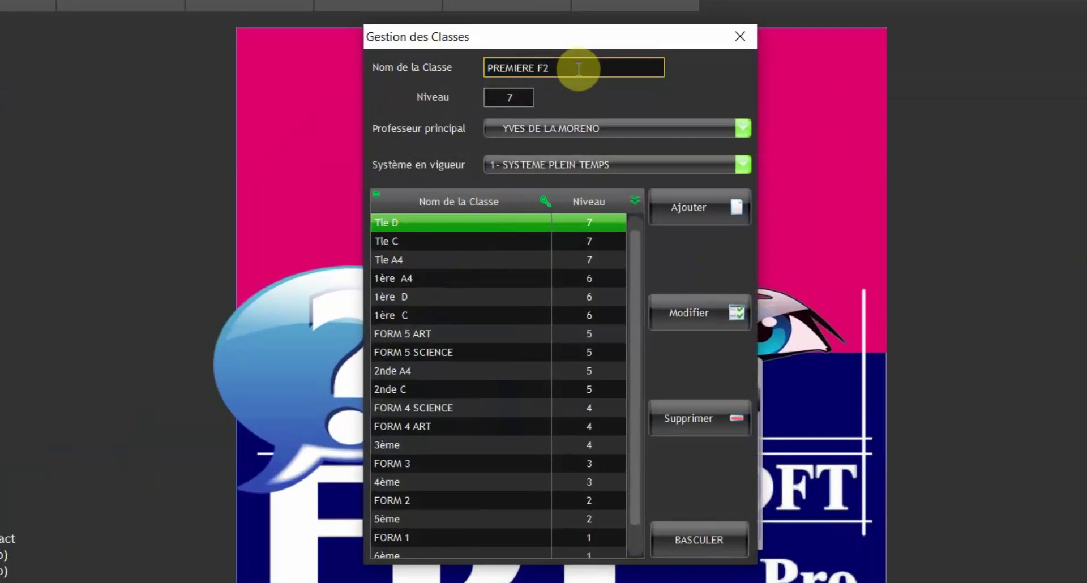
pyautogui.click(514, 94)
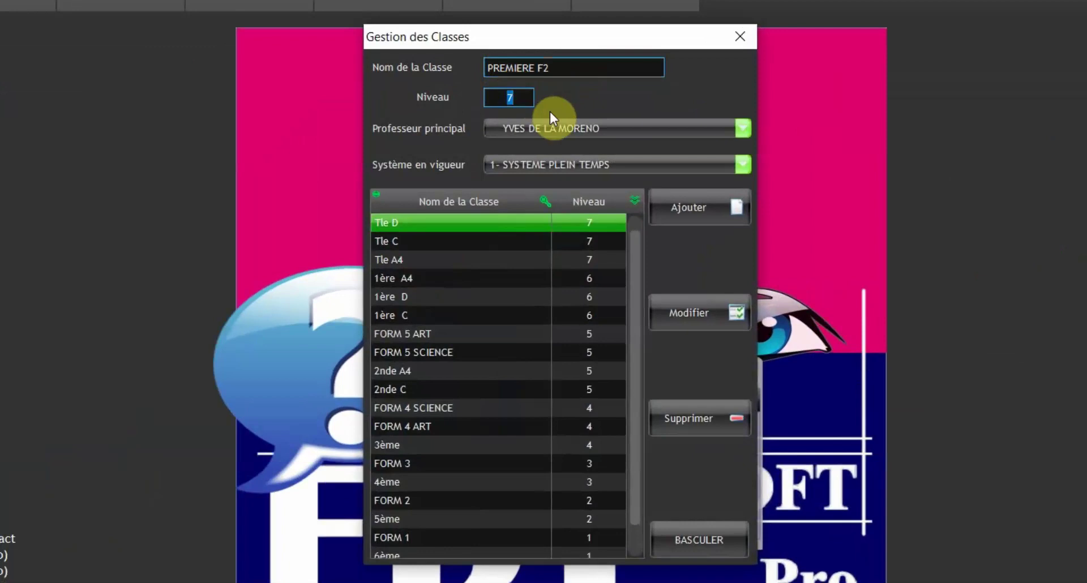
pyautogui.write('6')
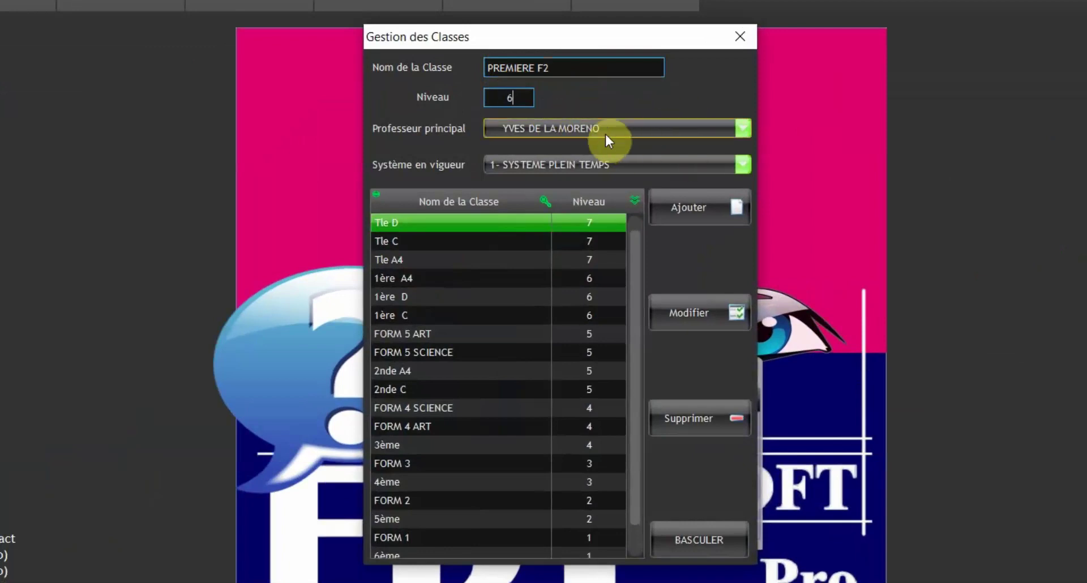
# - Assign a principal teacher and 1- SYSTEME PLEIN TEMPS, add the class, and reselect PREMIERE F2
pyautogui.click(599, 129)
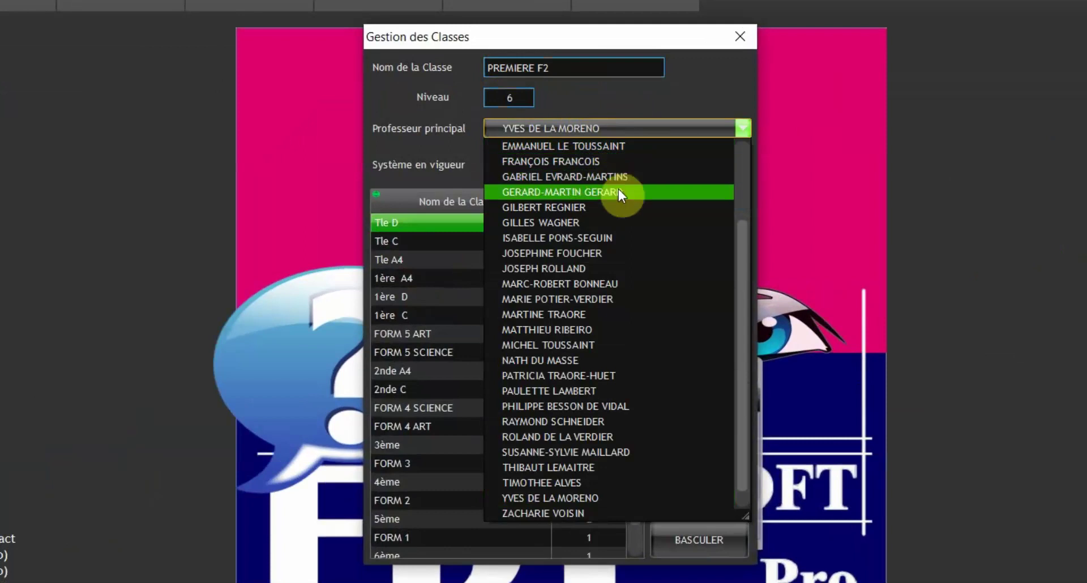
pyautogui.scroll(2, 612, 178)
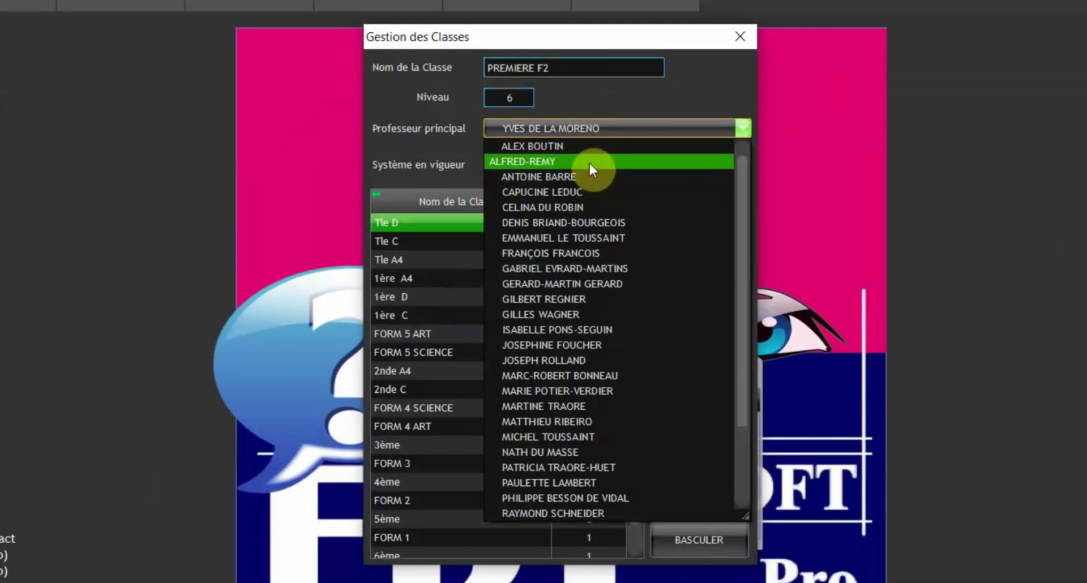
pyautogui.click(589, 163)
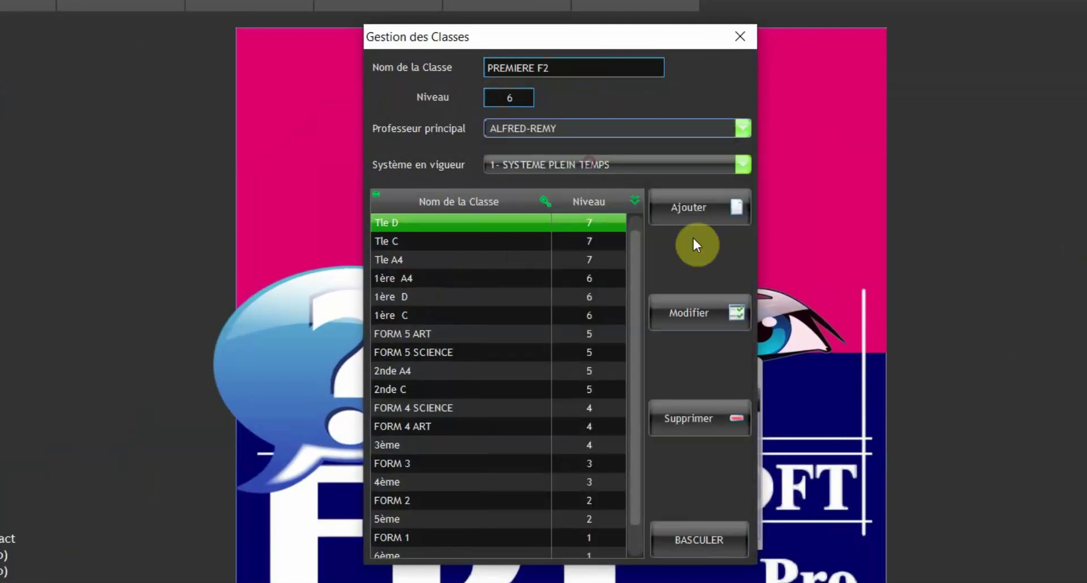
pyautogui.click(562, 169)
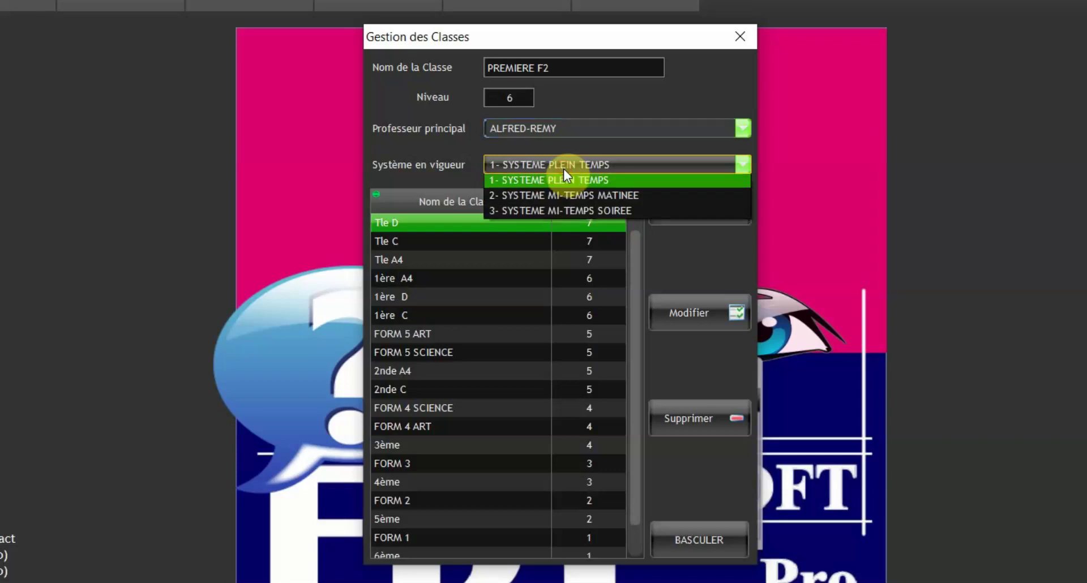
pyautogui.click(596, 184)
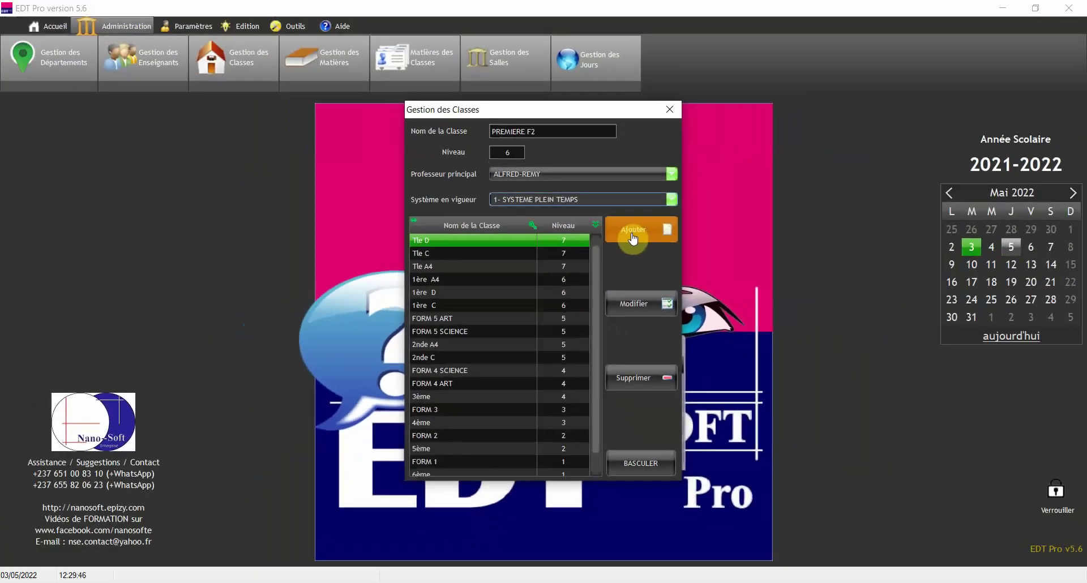
pyautogui.click(678, 221)
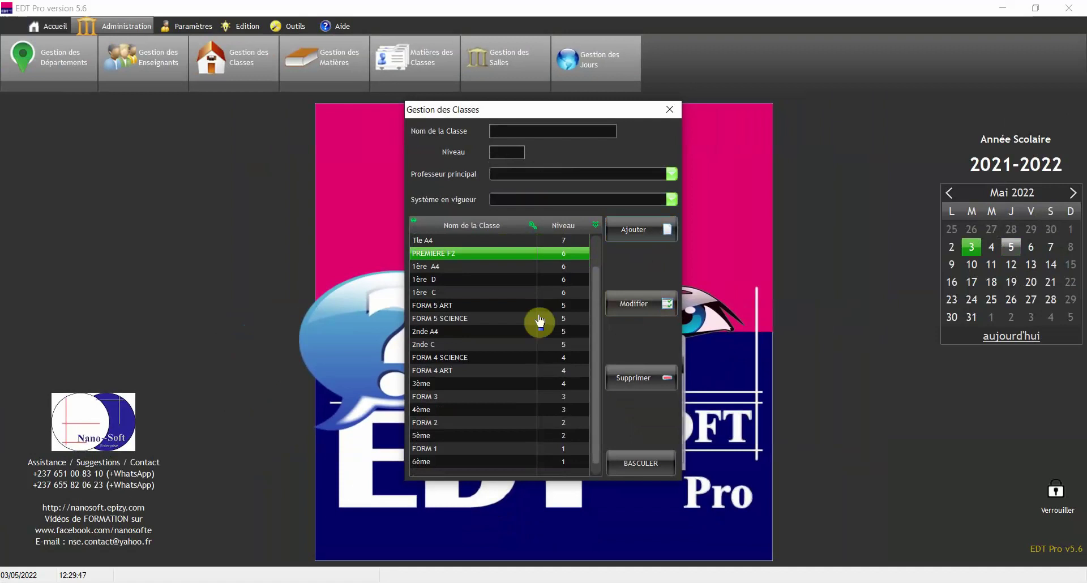
pyautogui.click(471, 281)
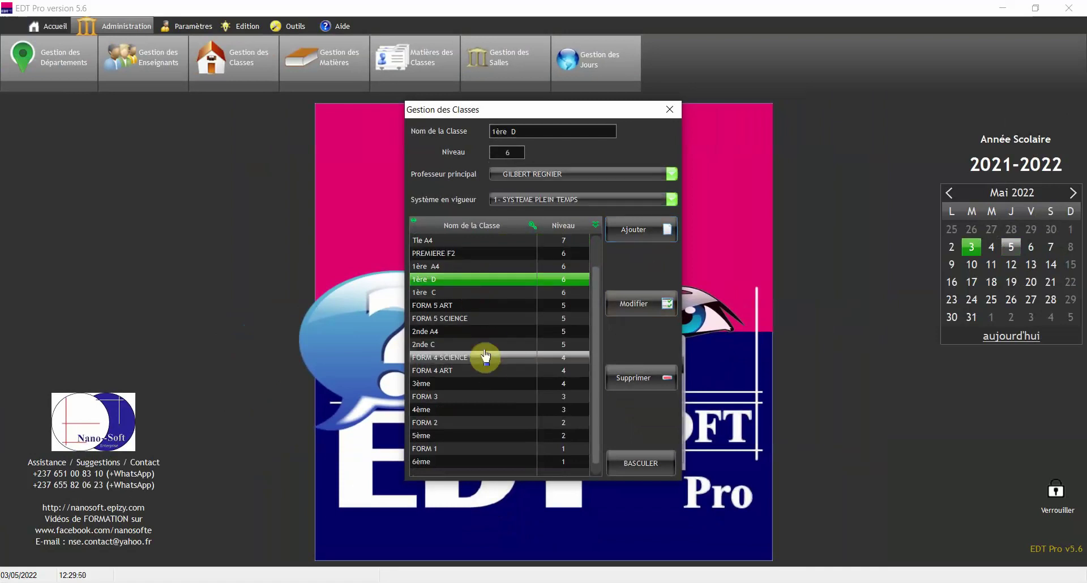
pyautogui.click(466, 254)
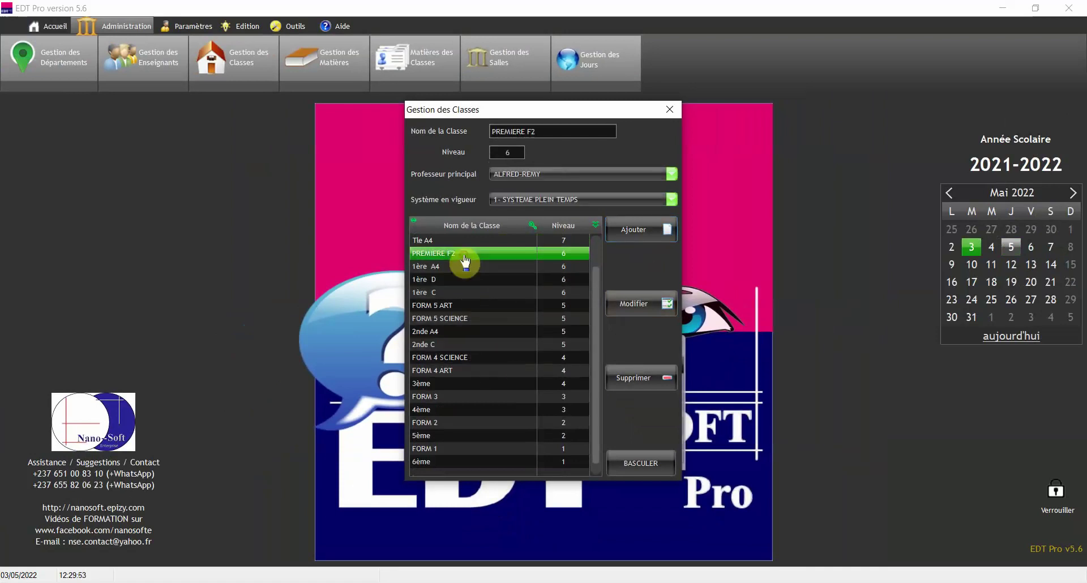
# - Rename the class PREMIERE F2 to PREMIERE F3 and save with Modifier
pyautogui.click(593, 135)
pyautogui.click(594, 134)
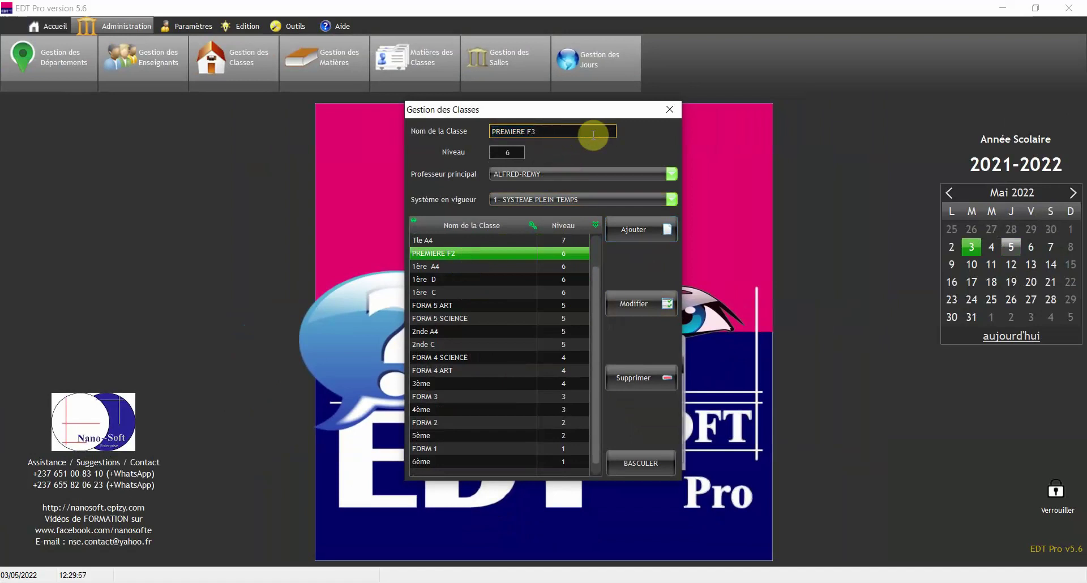
pyautogui.write('3')
pyautogui.click(645, 312)
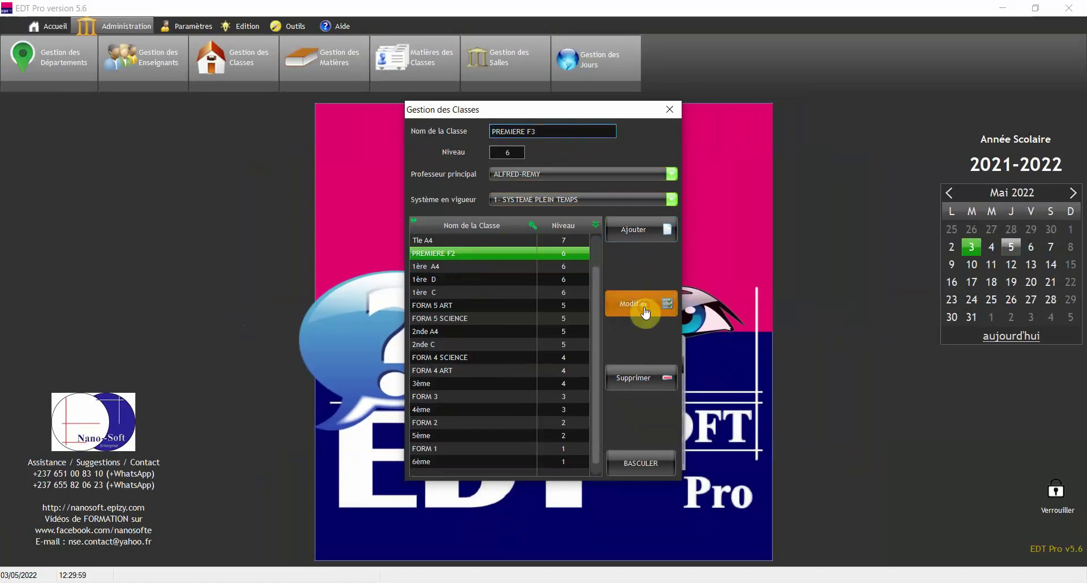
# - Delete PREMIERE F3, confirming with Oui, and close Gestion des Classes
pyautogui.click(457, 267)
pyautogui.click(467, 253)
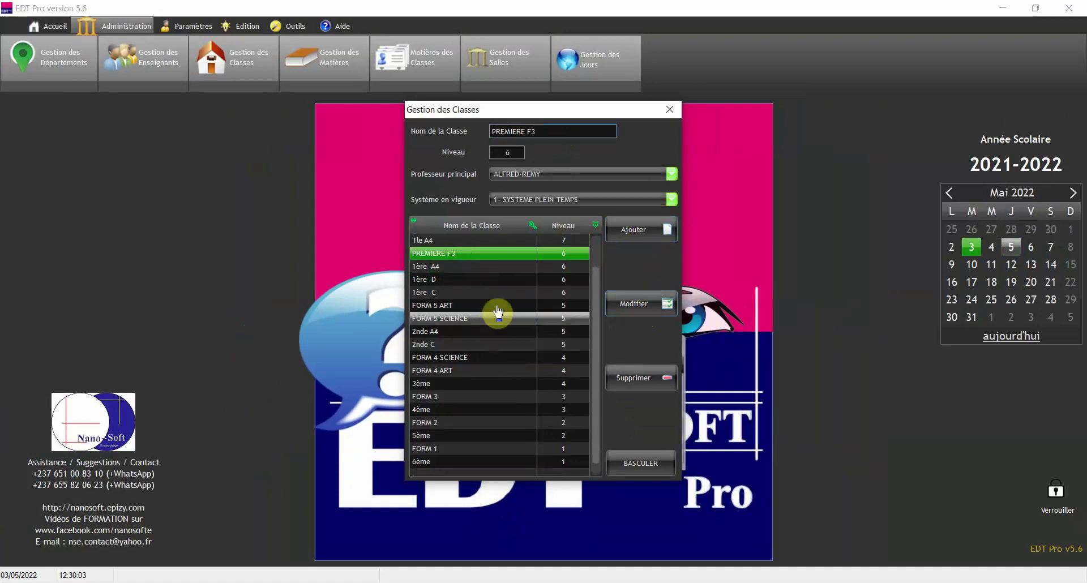
pyautogui.click(493, 267)
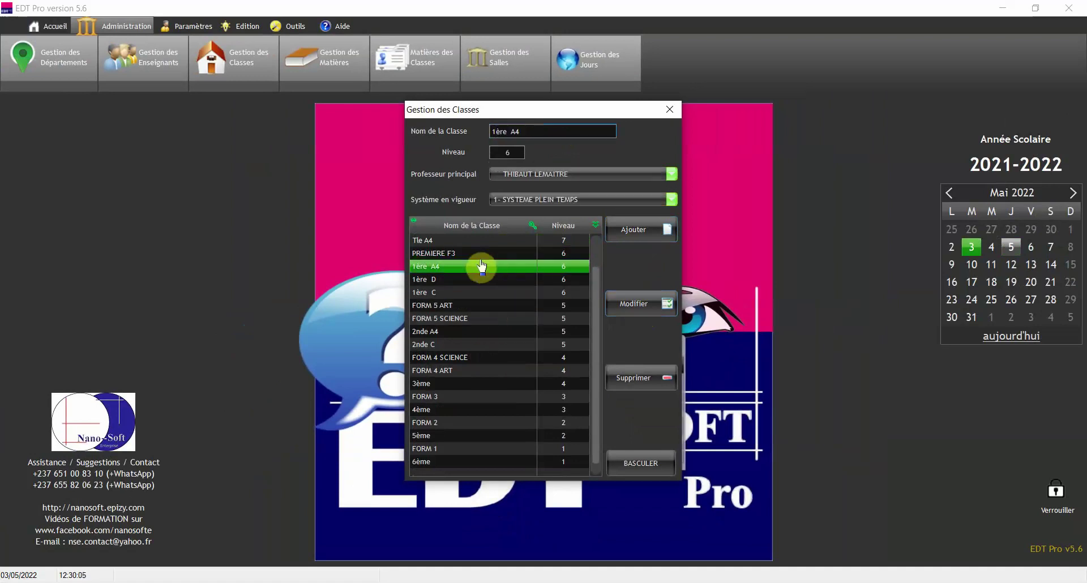
pyautogui.click(470, 253)
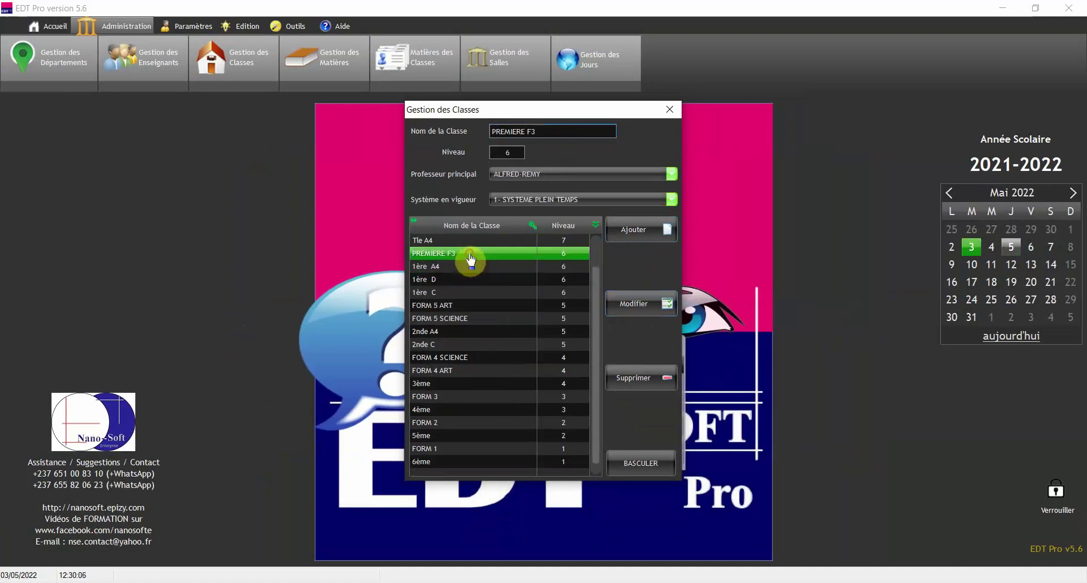
pyautogui.click(638, 378)
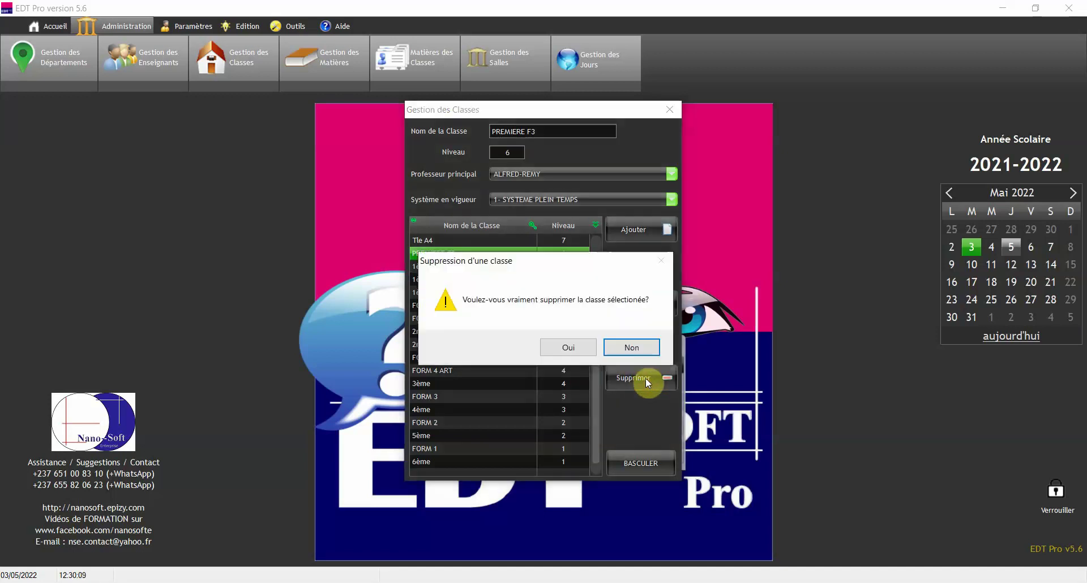
pyautogui.click(569, 347)
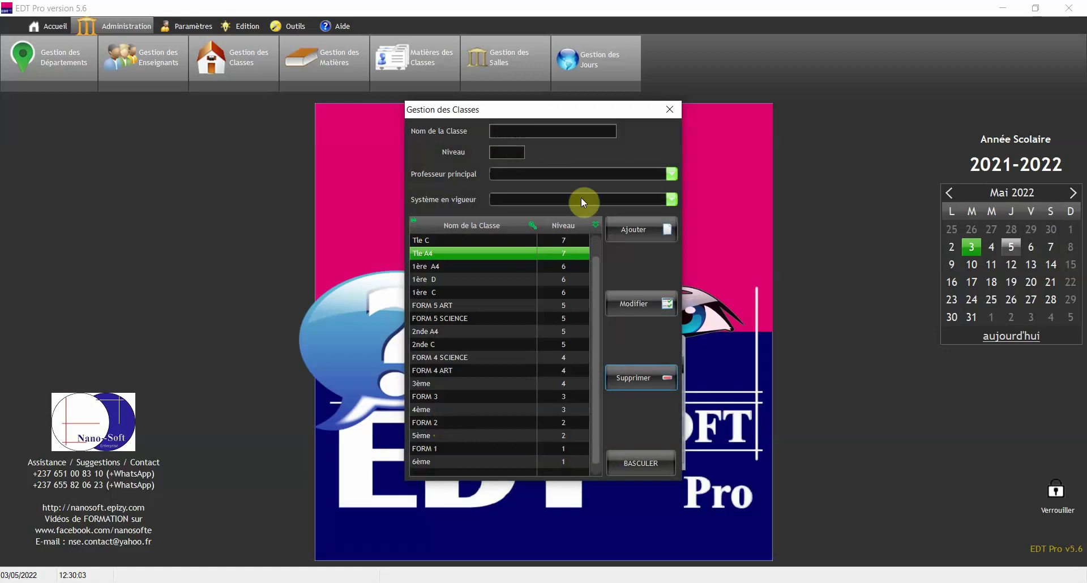
pyautogui.click(671, 110)
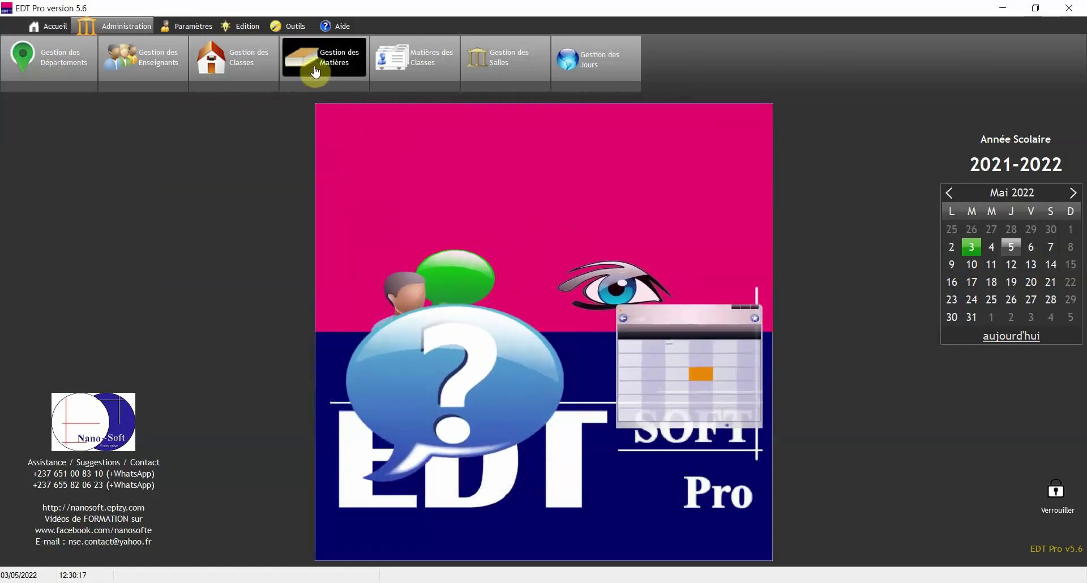
# - Open Gestion des Matières and scroll the MATIERE list down, back up, and down again
pyautogui.click(313, 67)
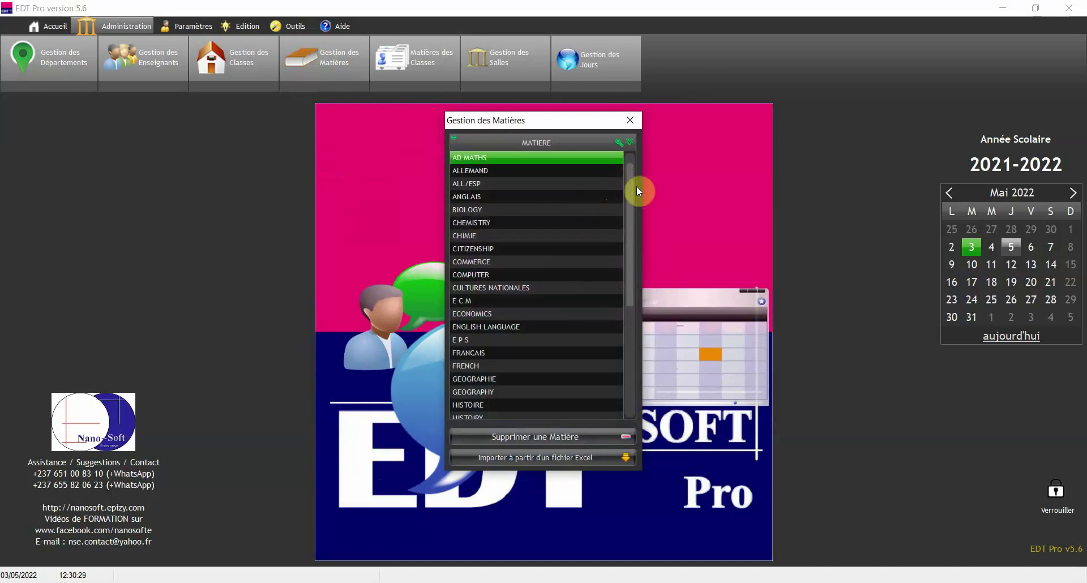
pyautogui.moveTo(632, 176); pyautogui.dragTo(634, 325)
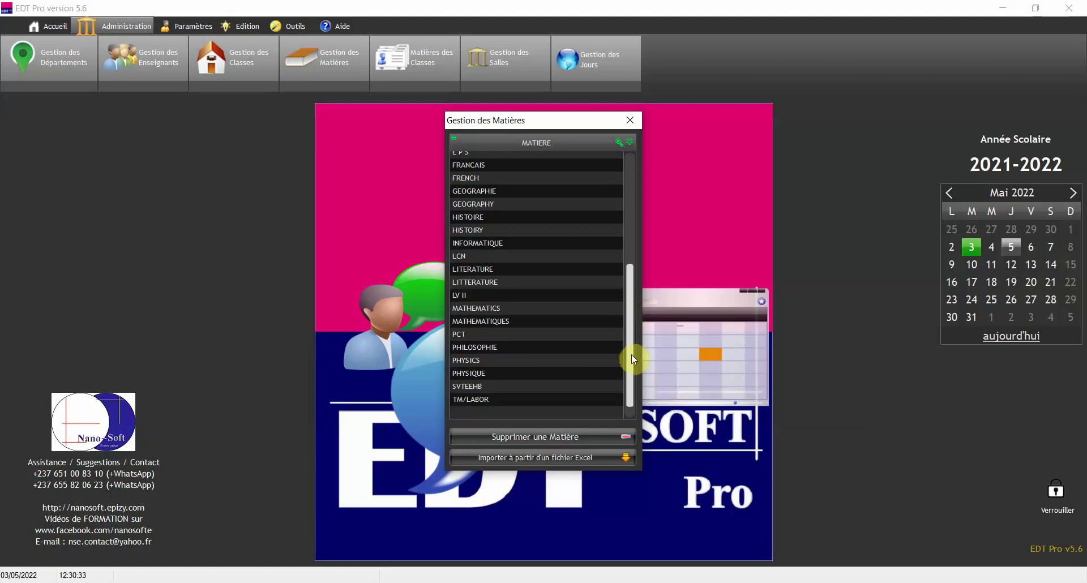
pyautogui.moveTo(632, 355); pyautogui.dragTo(630, 209)
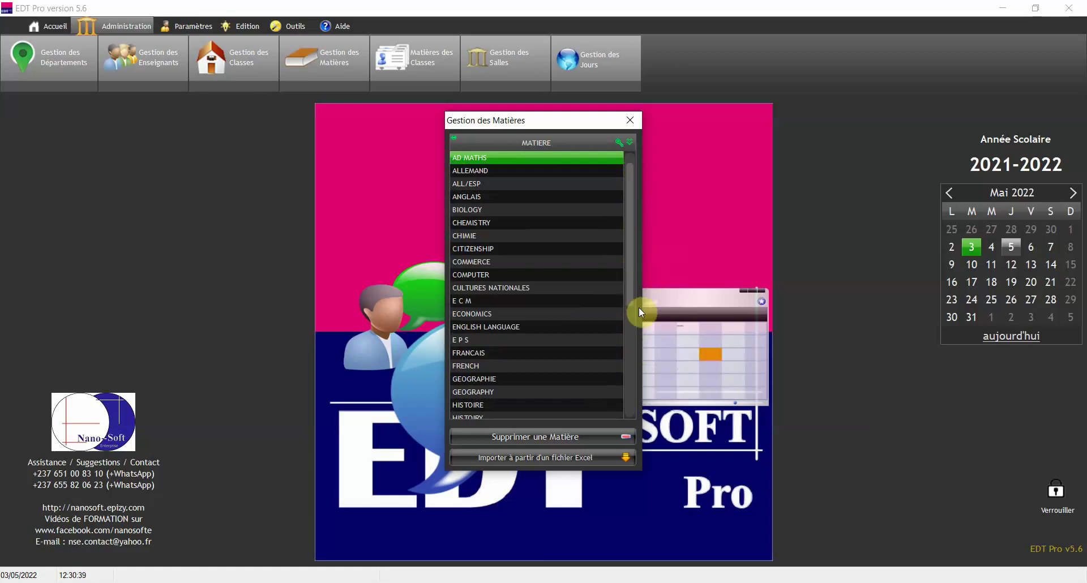
pyautogui.moveTo(633, 199); pyautogui.dragTo(630, 391)
# - Add TRAVAIL MANUEL below TM/LABOR, correcting the misspelled TRAVAIL MAUEL
pyautogui.click(530, 413)
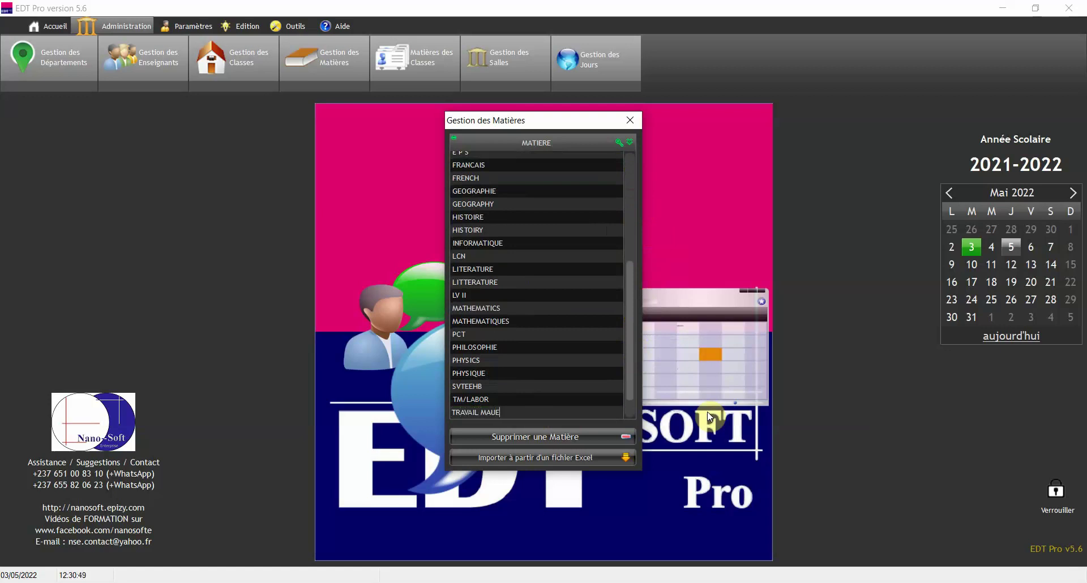
pyautogui.click(492, 414)
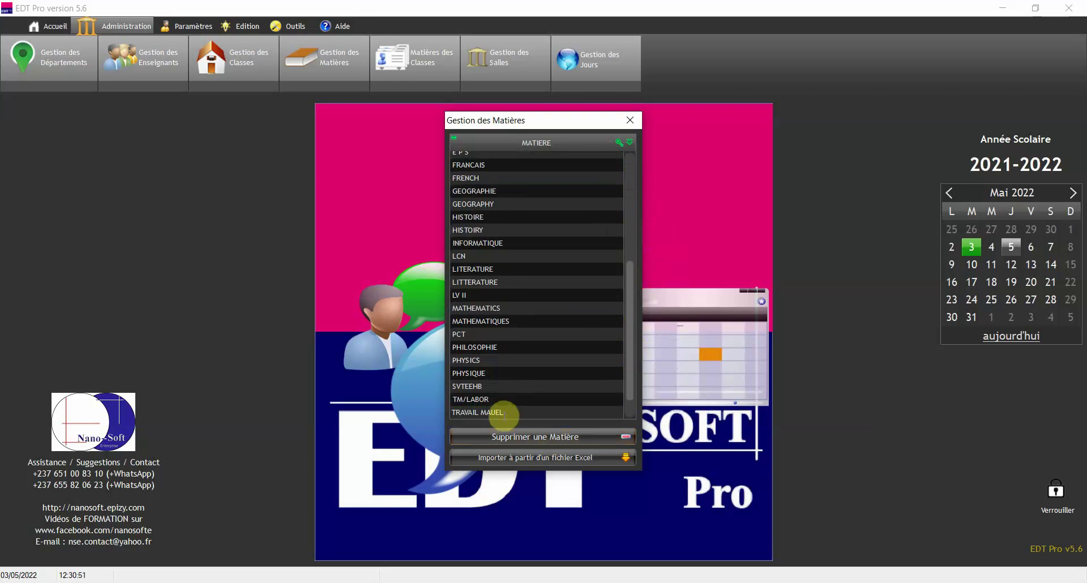
pyautogui.click(492, 413)
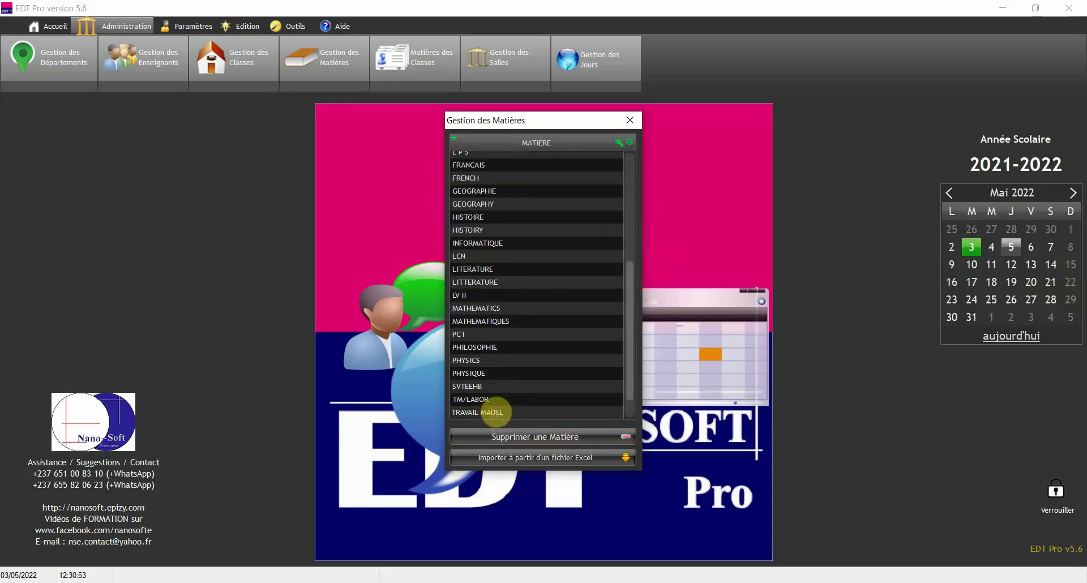
pyautogui.click(563, 401)
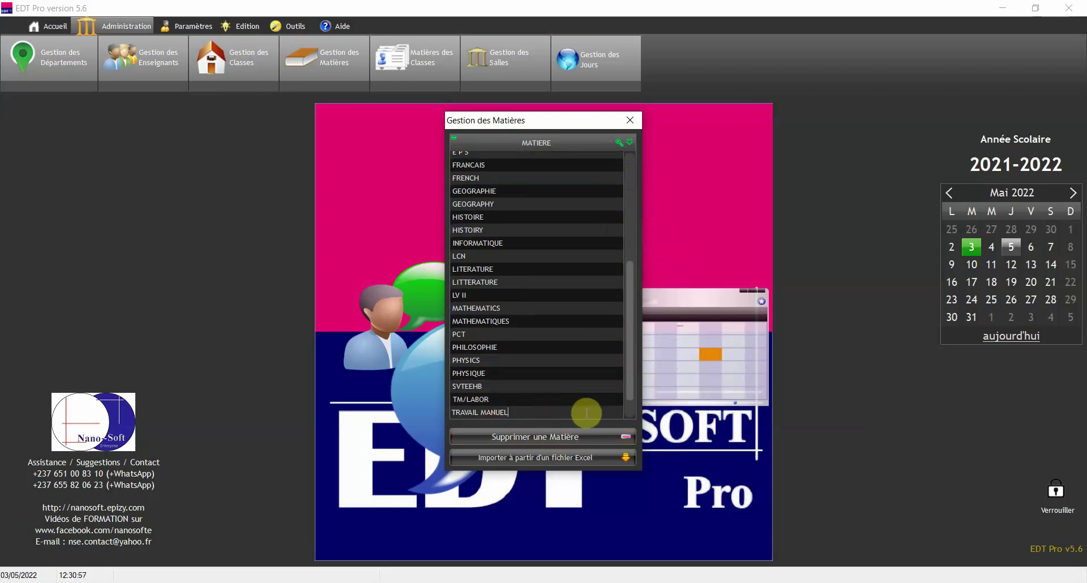
pyautogui.press('Return')
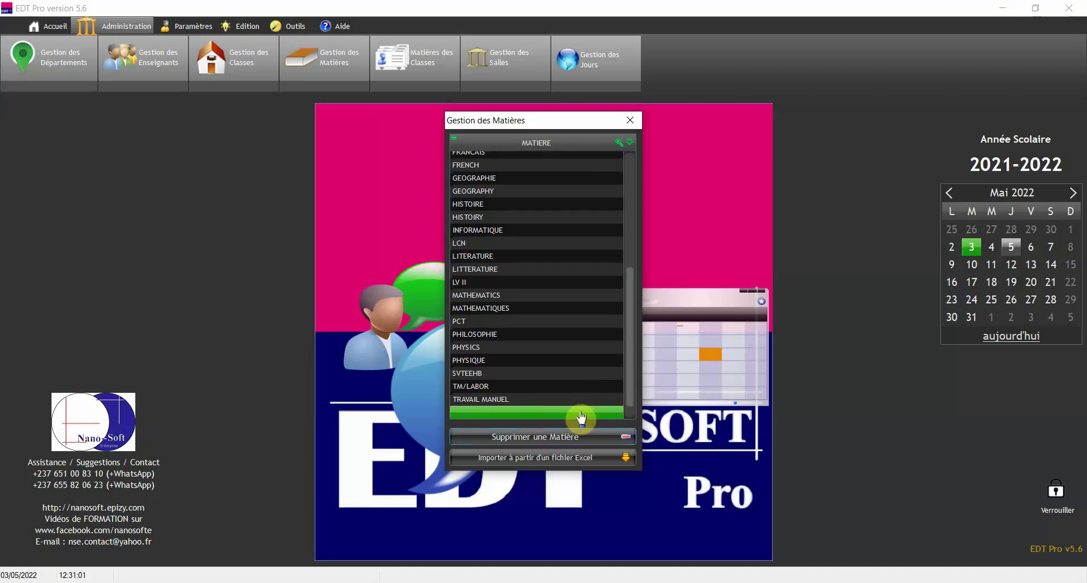
# - Delete the TRAVAIL MANUEL subject with Supprimer une Matière, confirming with Oui
pyautogui.click(578, 354)
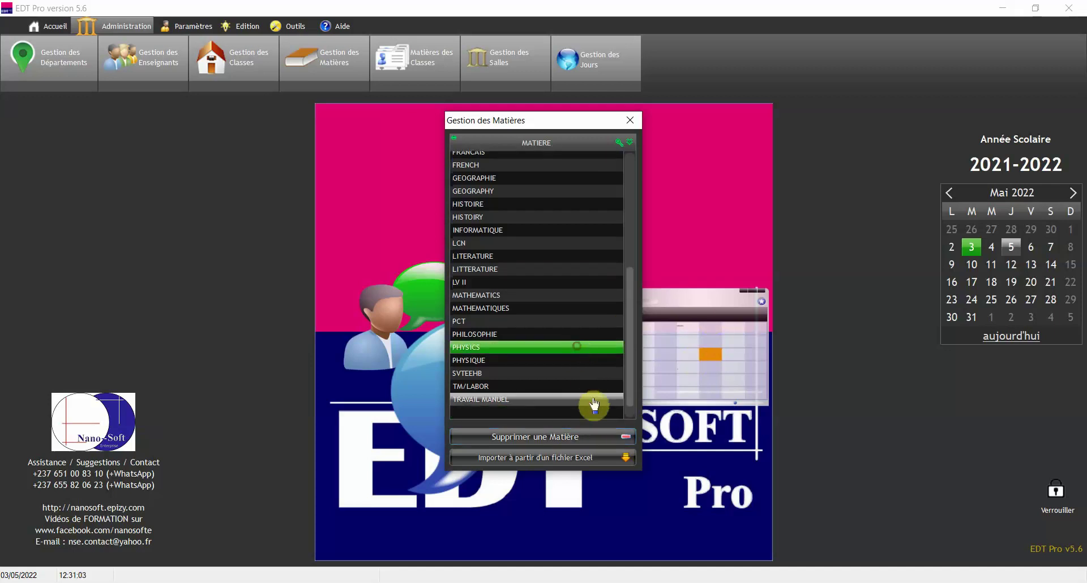
pyautogui.click(534, 404)
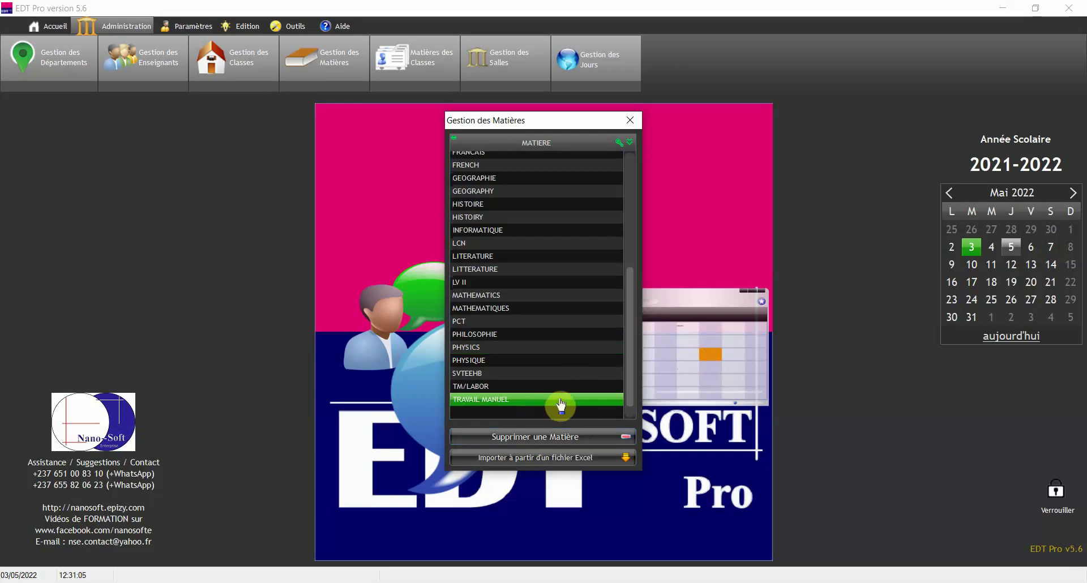
pyautogui.click(549, 437)
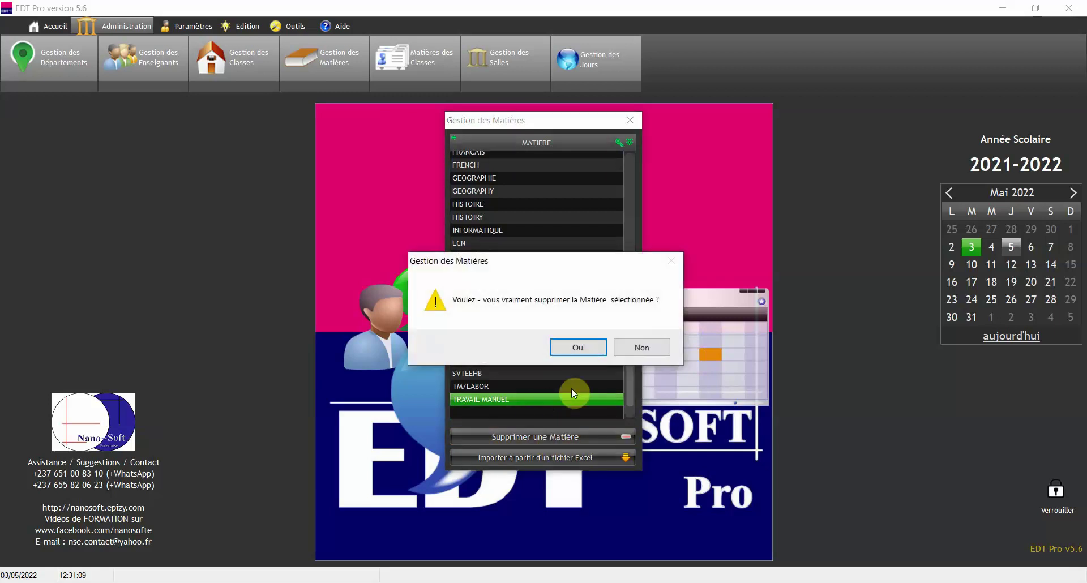
pyautogui.click(580, 344)
pyautogui.moveTo(631, 281); pyautogui.dragTo(626, 407)
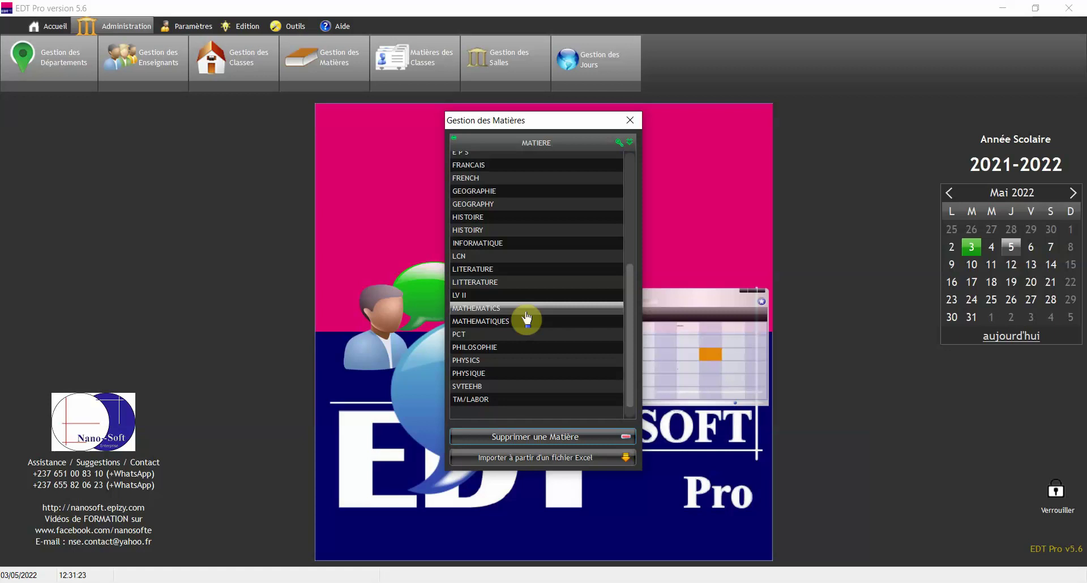
# - Cancel the Excel subject import from file 3, scroll the list to the top, and close it
pyautogui.click(541, 466)
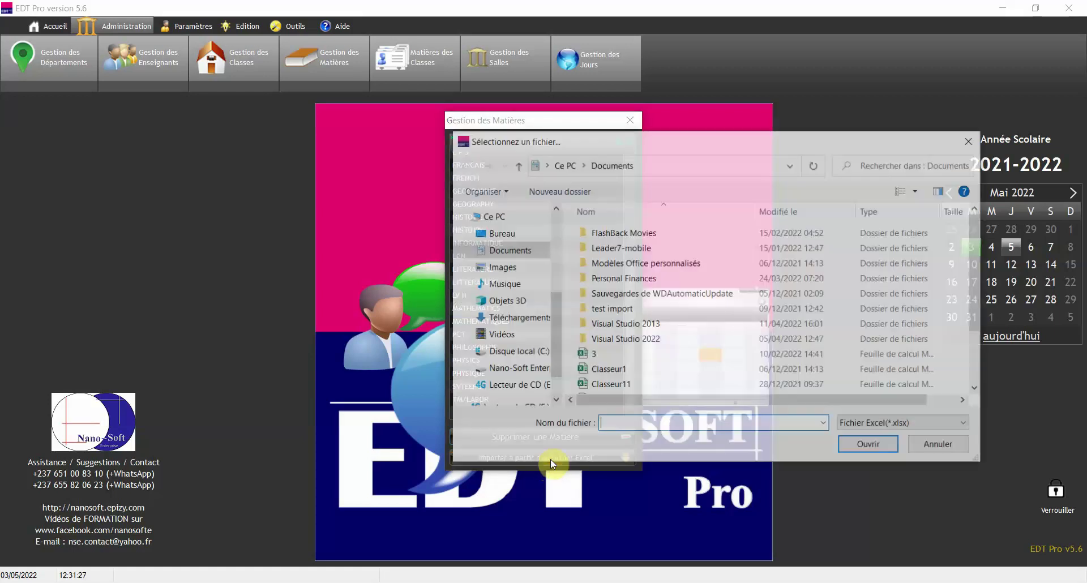
pyautogui.click(599, 354)
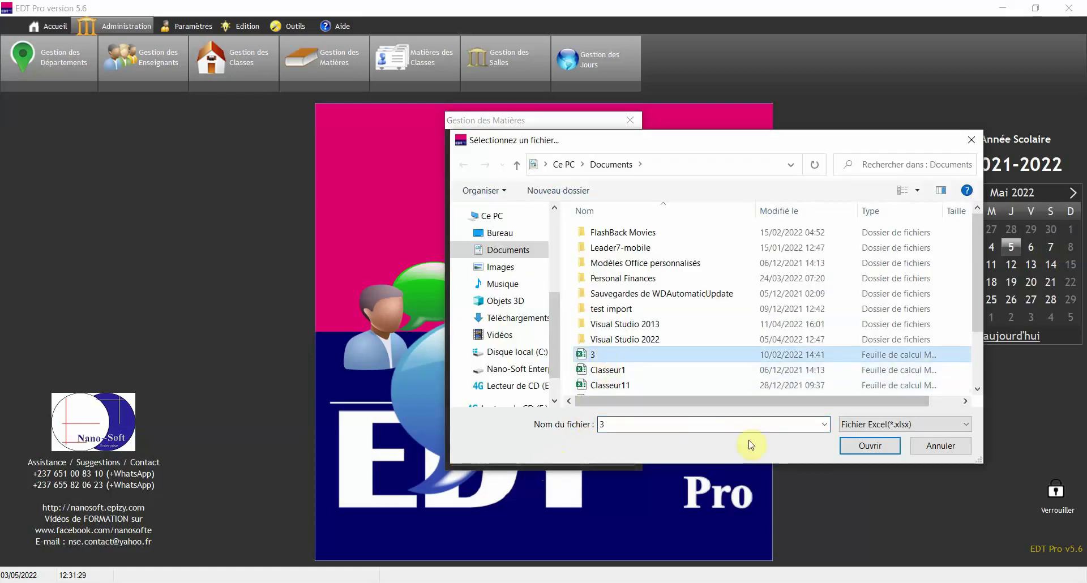
pyautogui.click(931, 446)
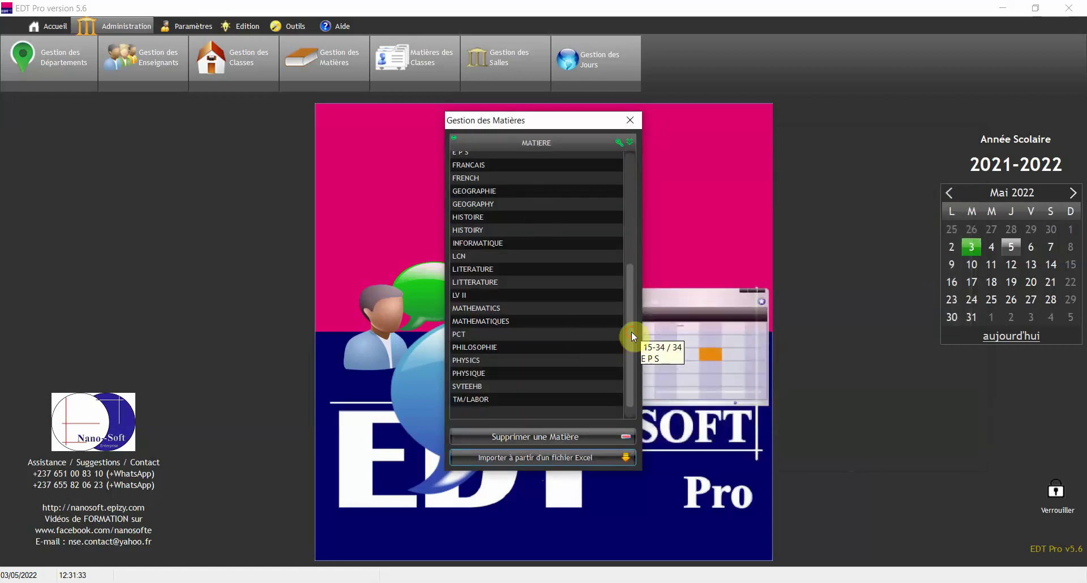
pyautogui.moveTo(631, 331); pyautogui.dragTo(641, 169)
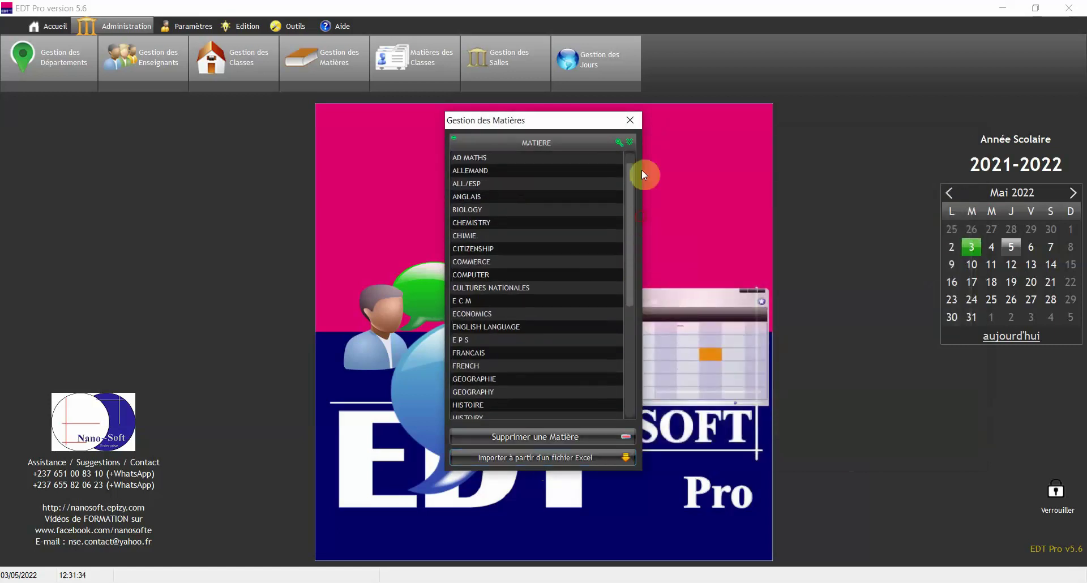
pyautogui.click(631, 121)
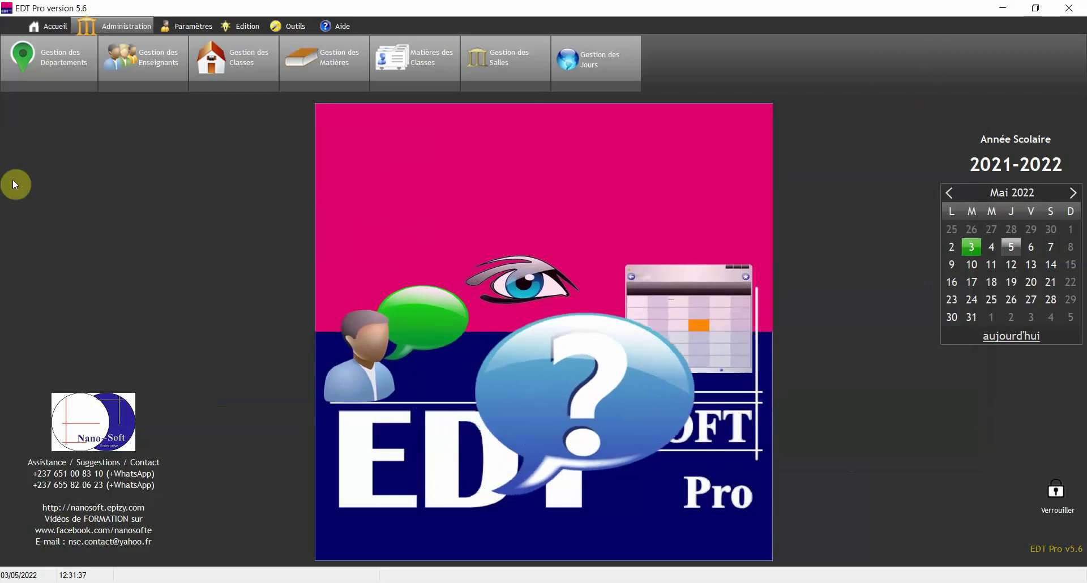
pyautogui.click(47, 66)
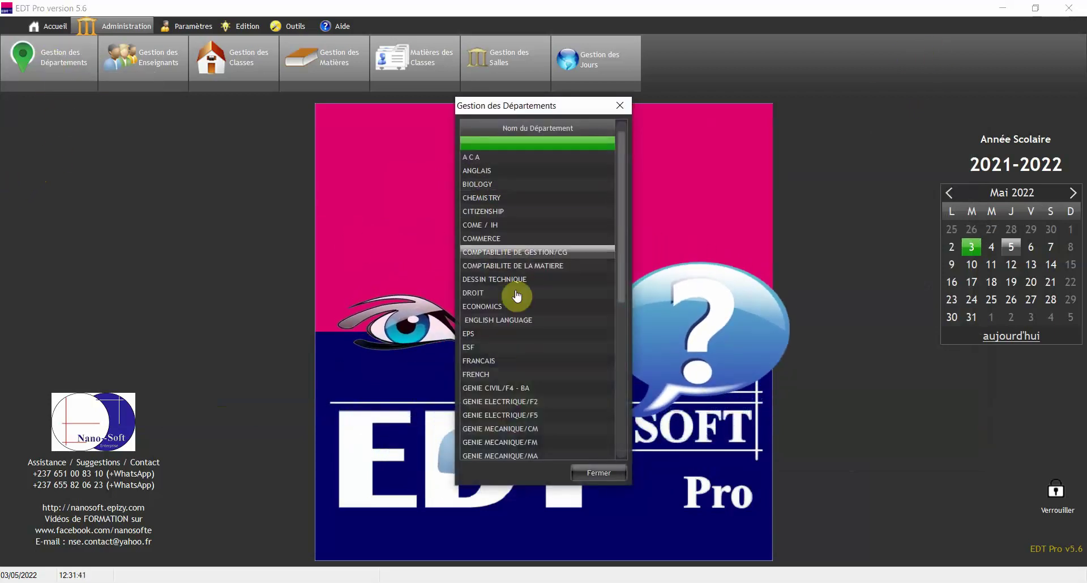
pyautogui.click(513, 237)
pyautogui.click(513, 318)
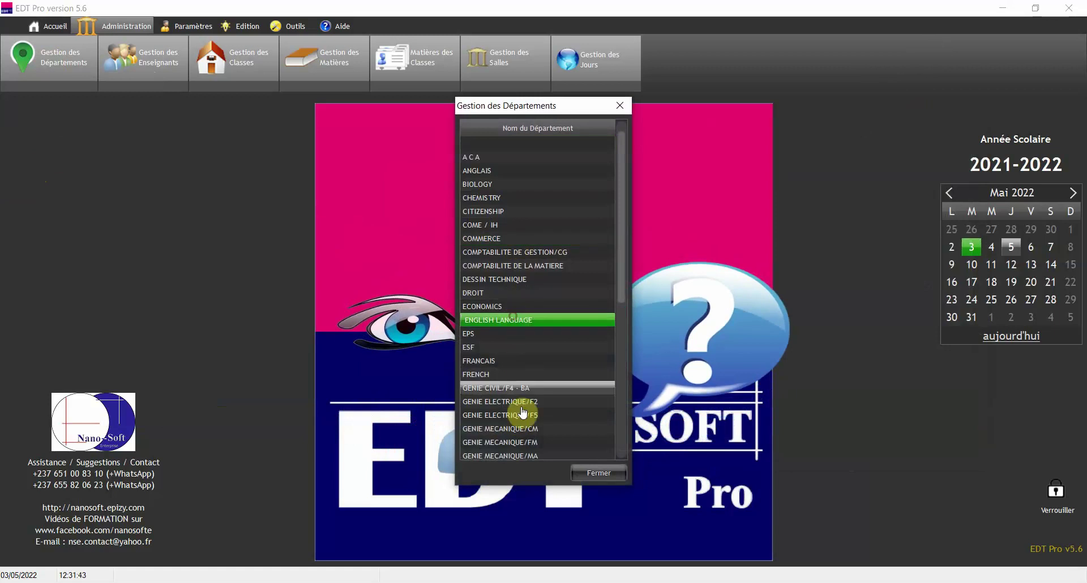
pyautogui.moveTo(621, 231); pyautogui.dragTo(510, 401)
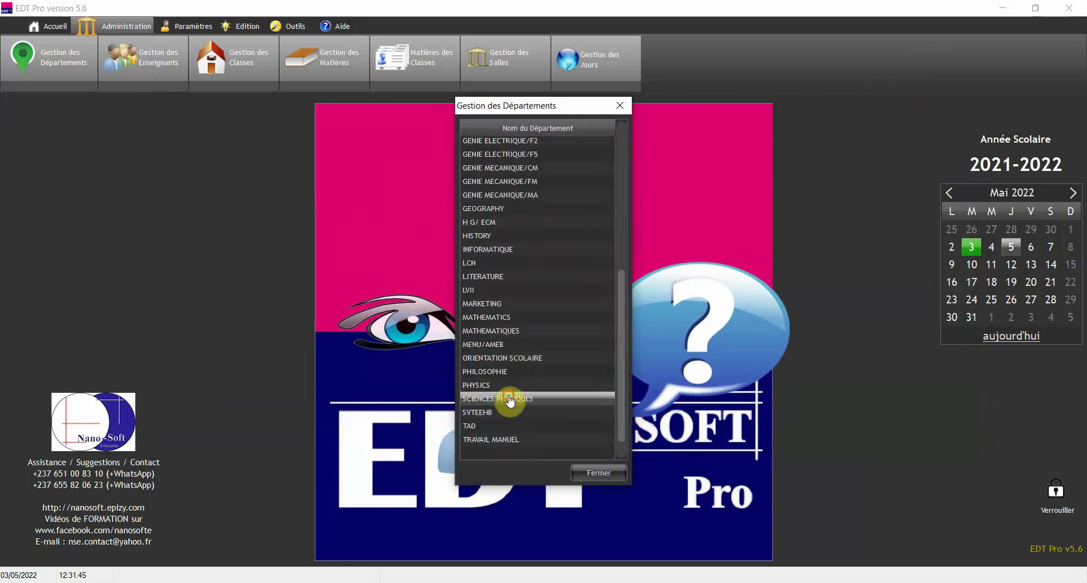
pyautogui.click(509, 401)
pyautogui.click(620, 106)
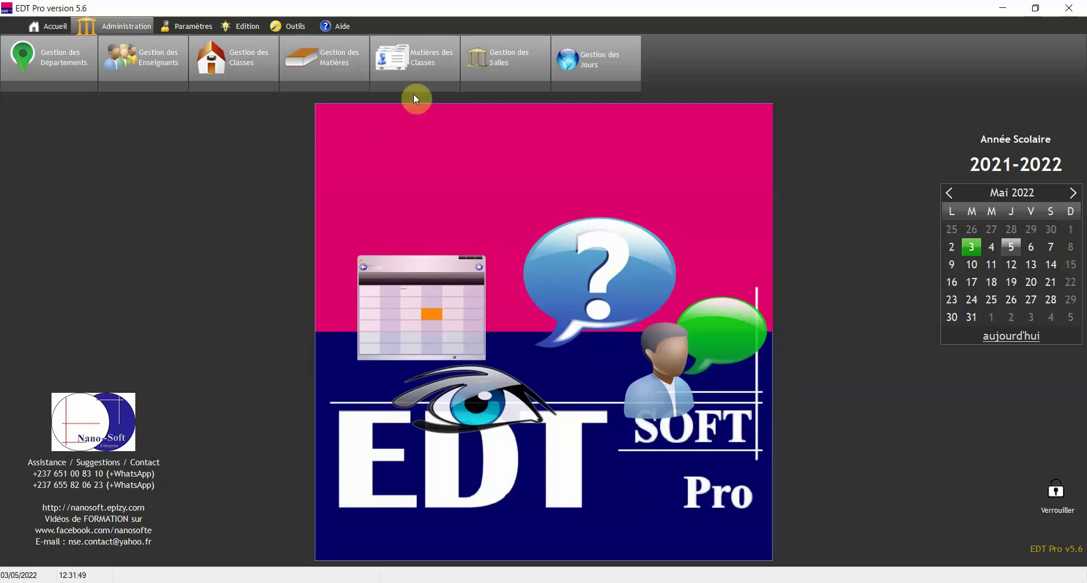
pyautogui.click(408, 62)
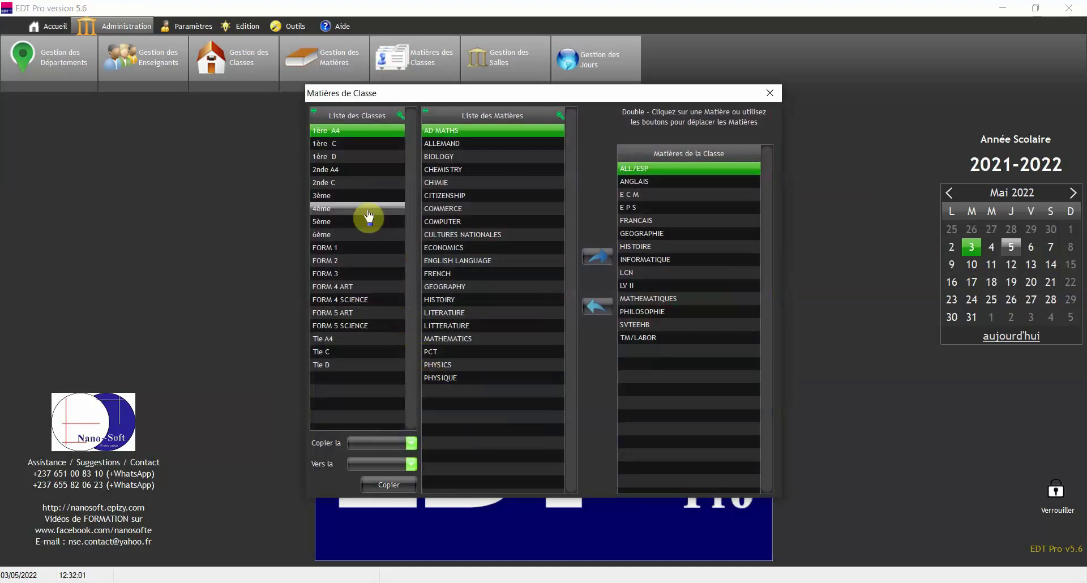
# - Add ALLEMAND and CHEMISTRY to class 1ère D's subjects
pyautogui.click(363, 158)
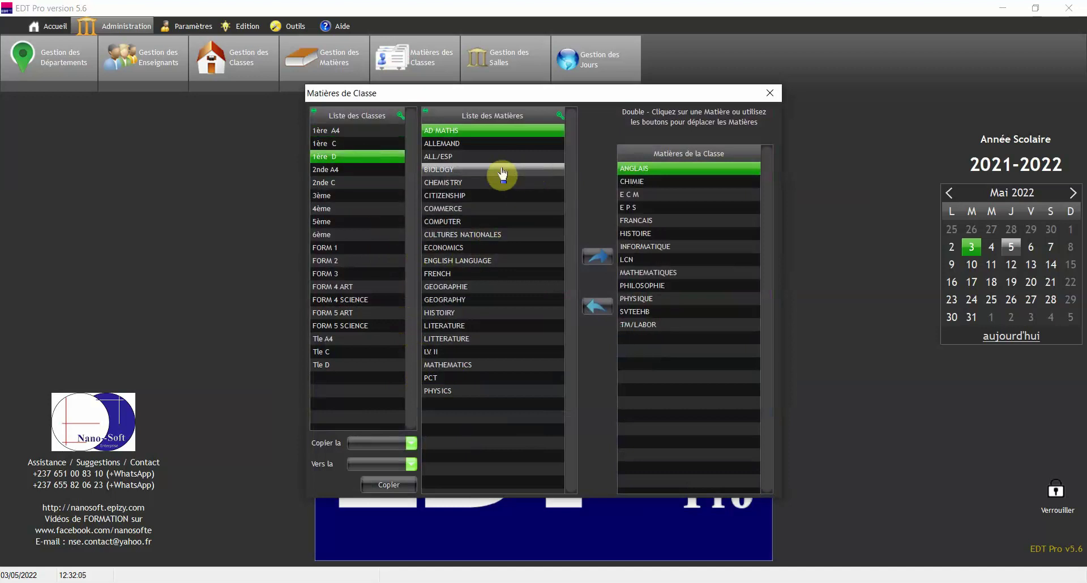
pyautogui.click(474, 144)
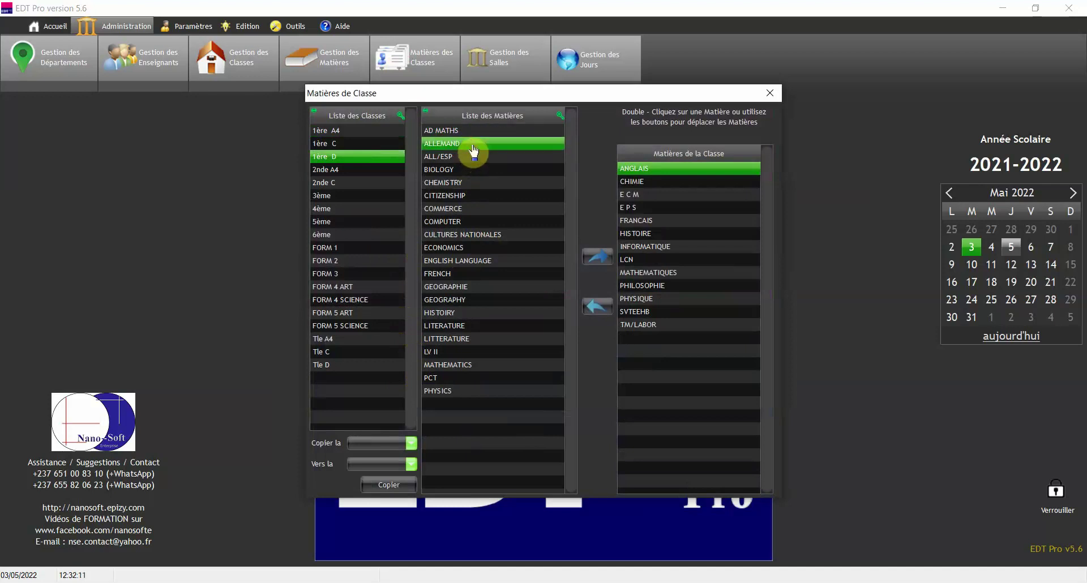
pyautogui.click(599, 261)
pyautogui.click(660, 170)
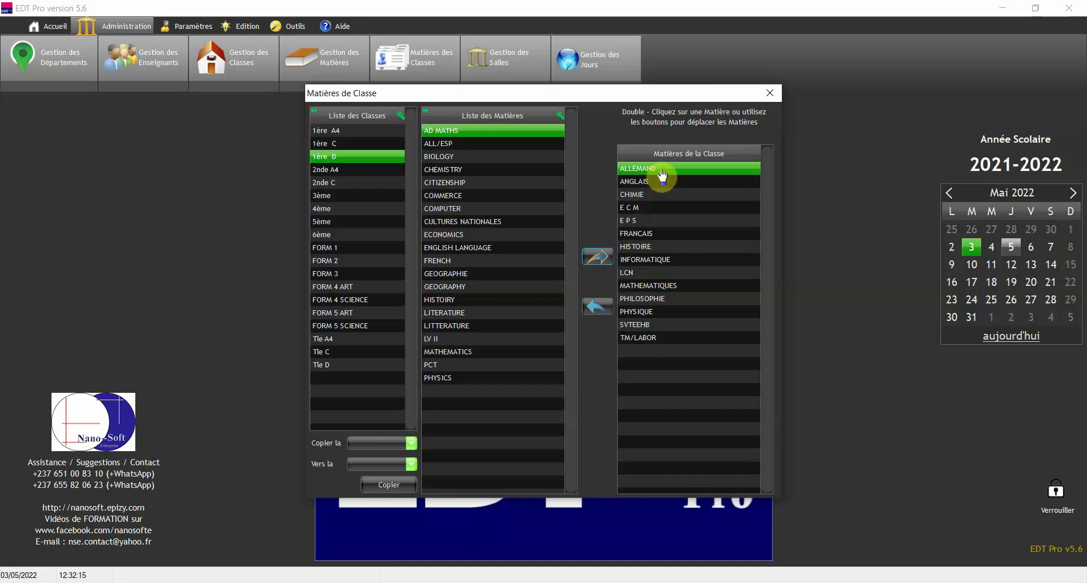
pyautogui.click(462, 158)
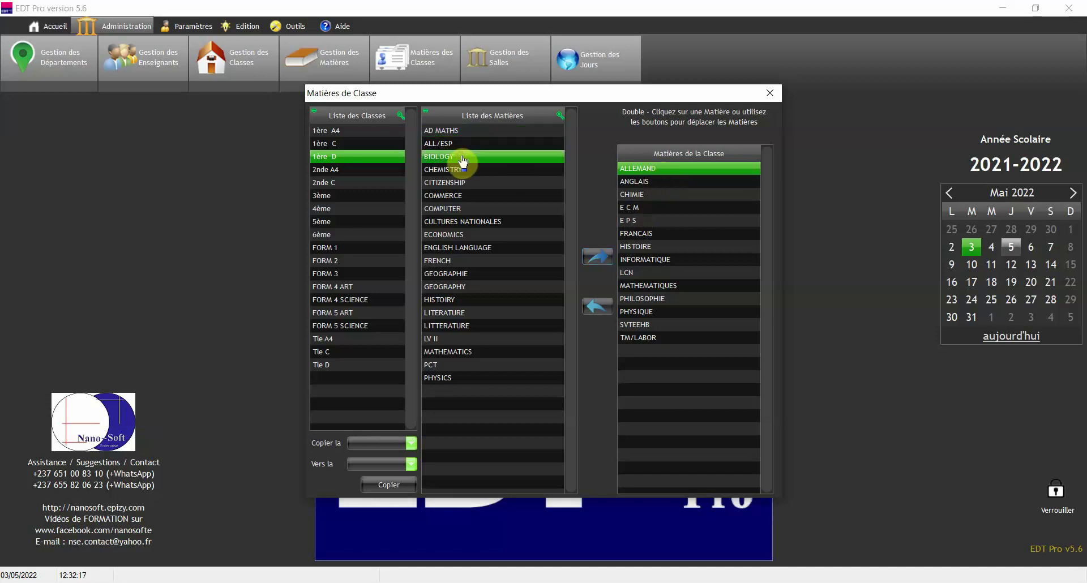
pyautogui.click(468, 170)
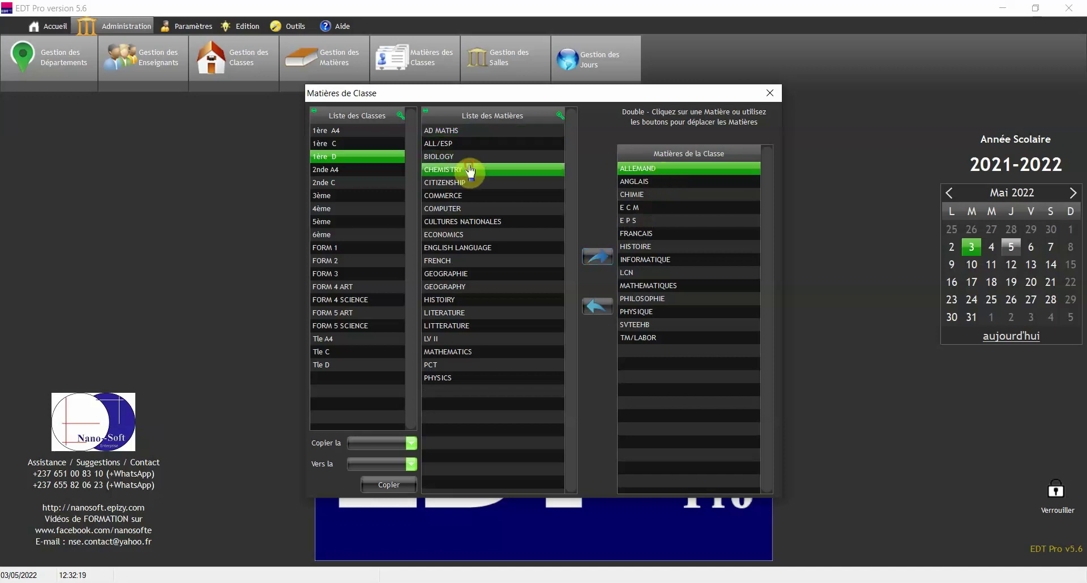
pyautogui.click(598, 262)
pyautogui.click(681, 194)
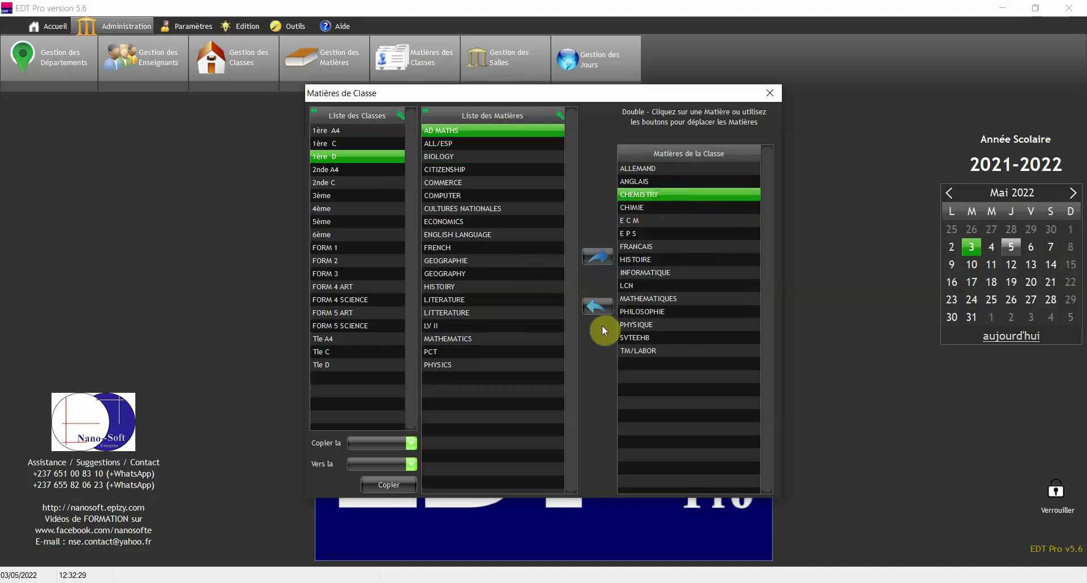
# - Remove CHEMISTRY and ALLEMAND again from 1ère D's subjects
pyautogui.click(597, 308)
pyautogui.click(662, 169)
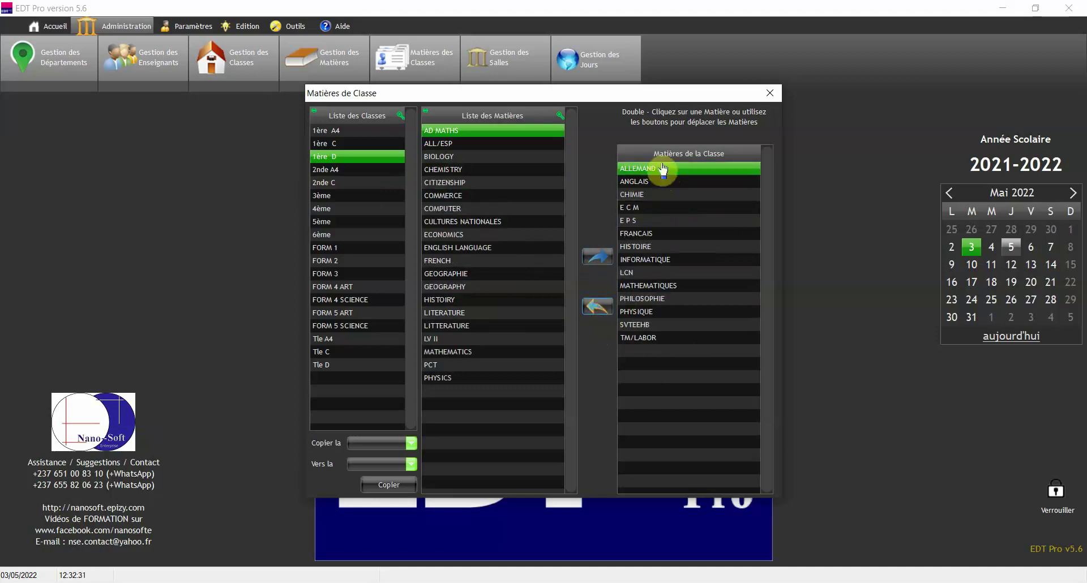
pyautogui.click(593, 313)
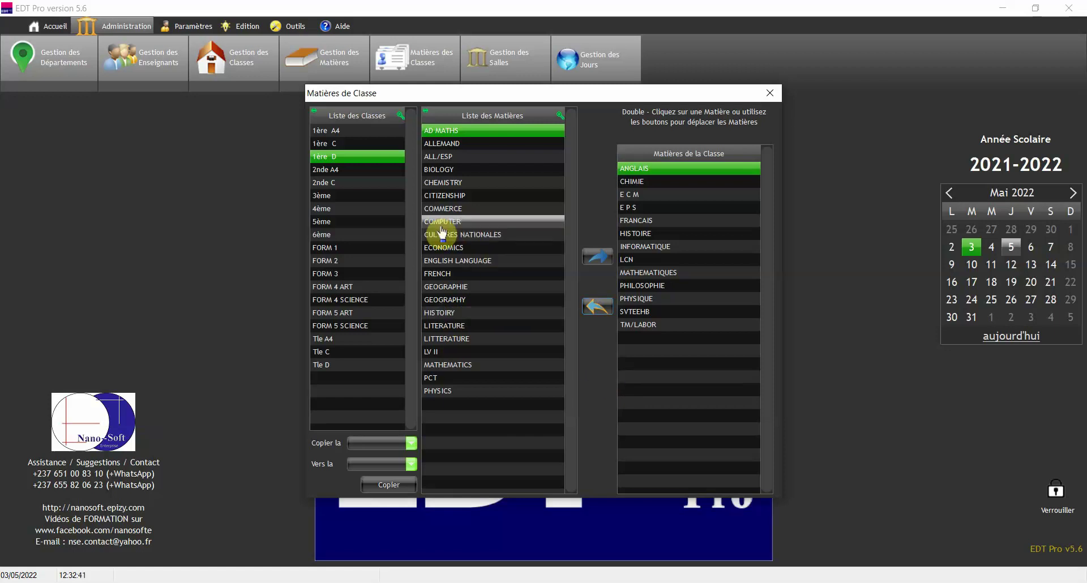
# - Browse the subjects of 2nde C, 6ème, FORM 5 ART, Tle A4 and FORM 2, ending on 1ère D
pyautogui.click(342, 183)
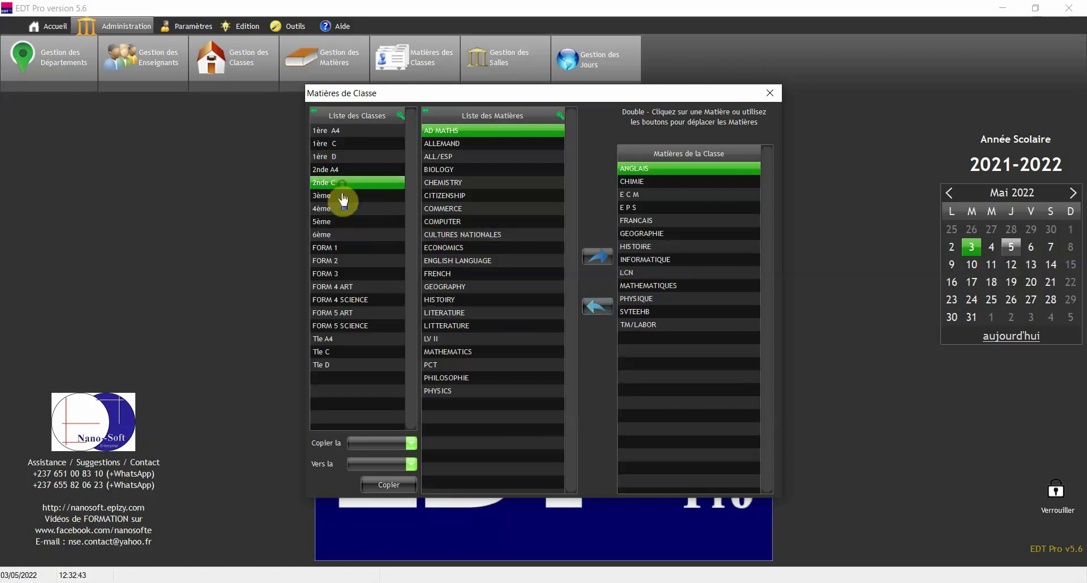
pyautogui.click(345, 235)
pyautogui.click(353, 313)
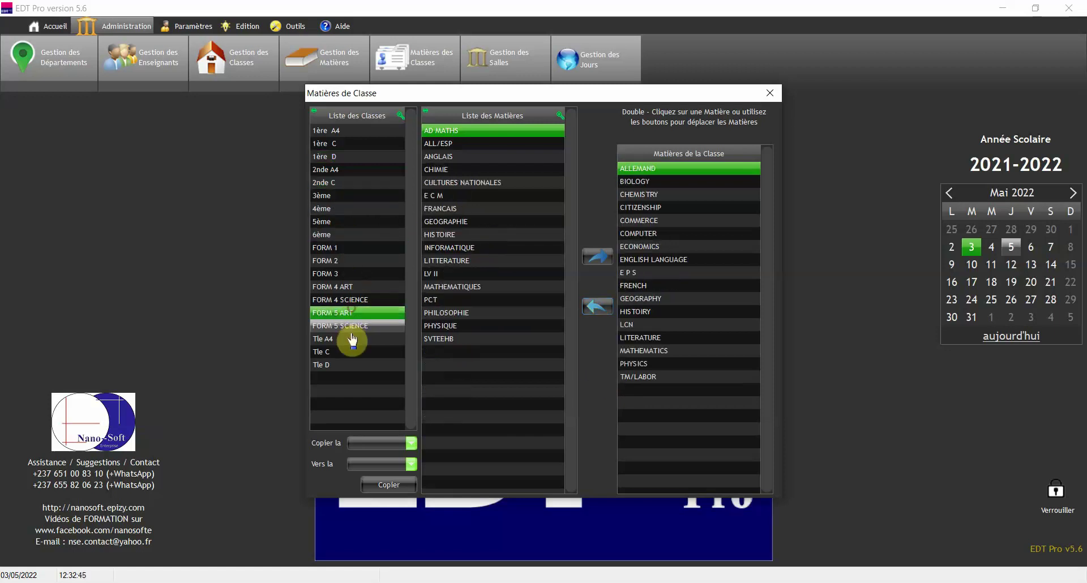
pyautogui.click(350, 338)
pyautogui.click(354, 261)
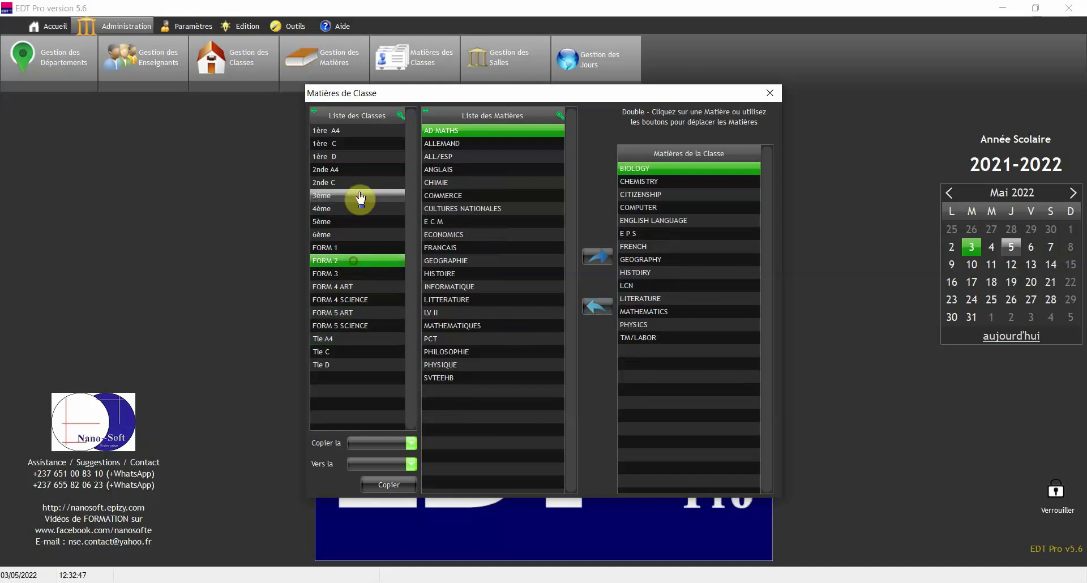
pyautogui.click(355, 183)
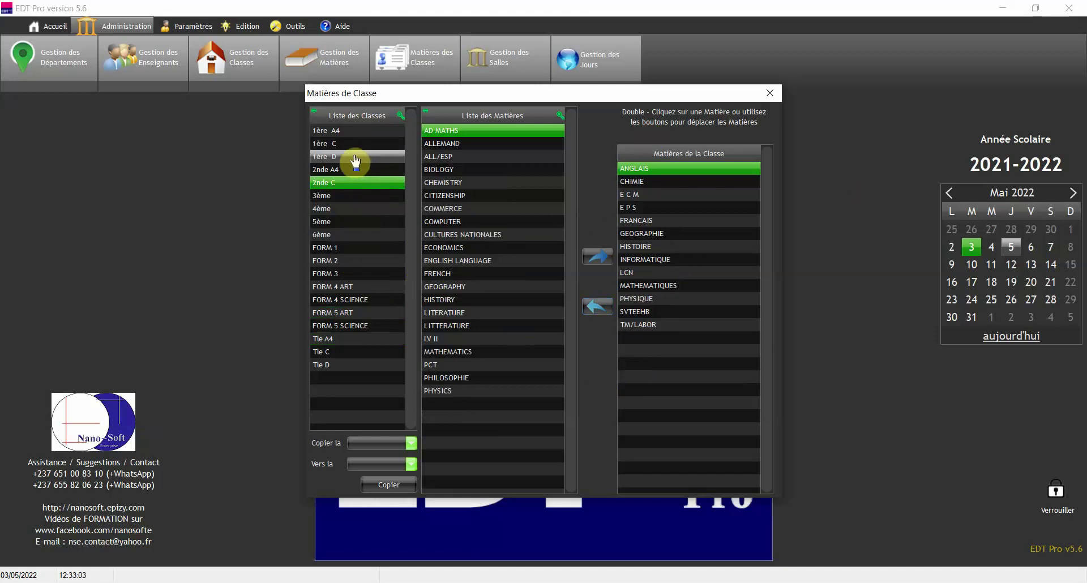
pyautogui.click(355, 160)
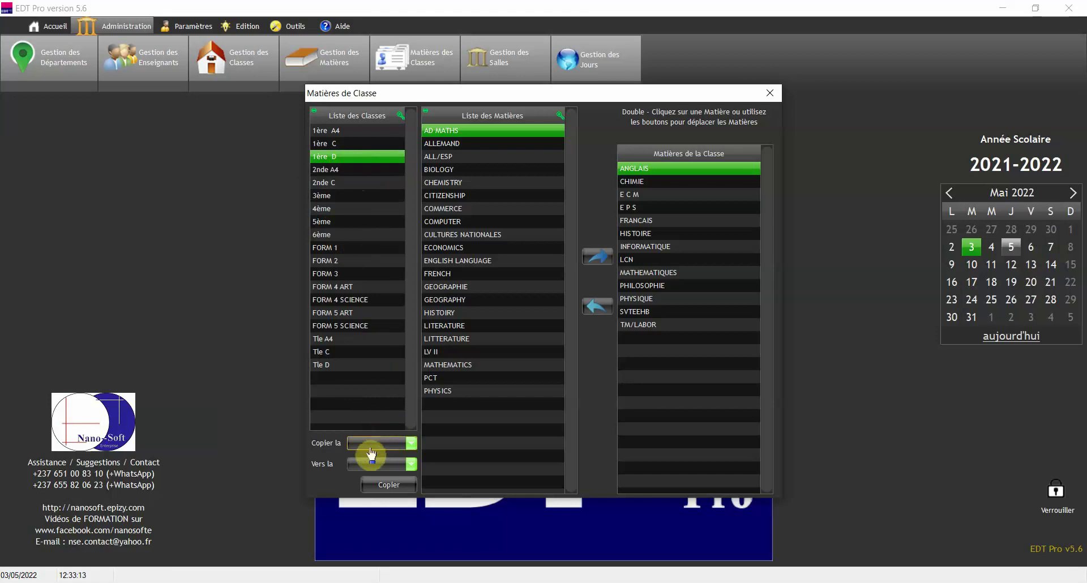
# - Set 1ère D as the class to copy subjects from and Tle D as the target
pyautogui.click(388, 444)
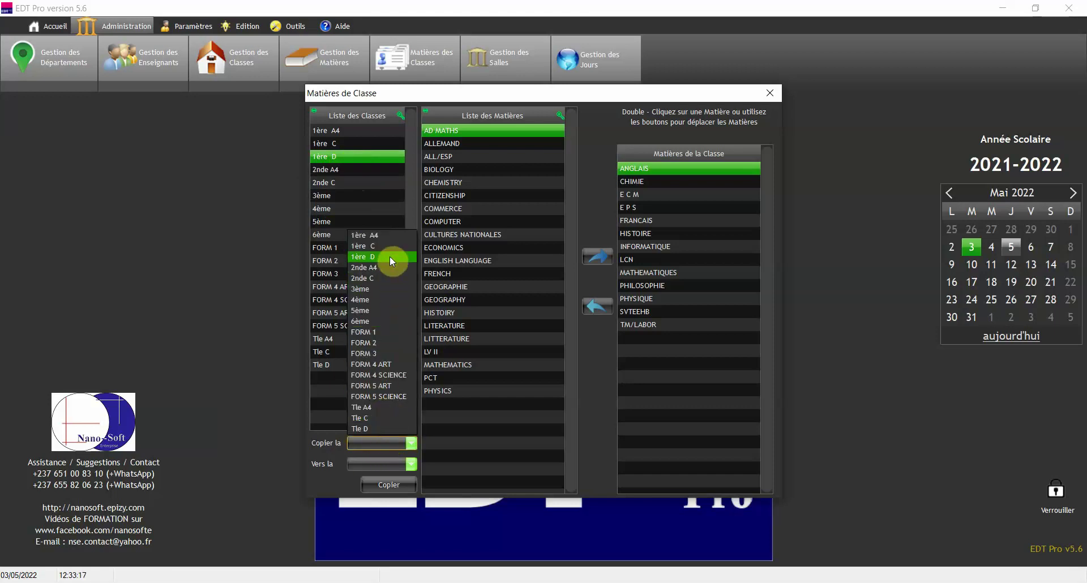
pyautogui.click(390, 256)
pyautogui.click(381, 465)
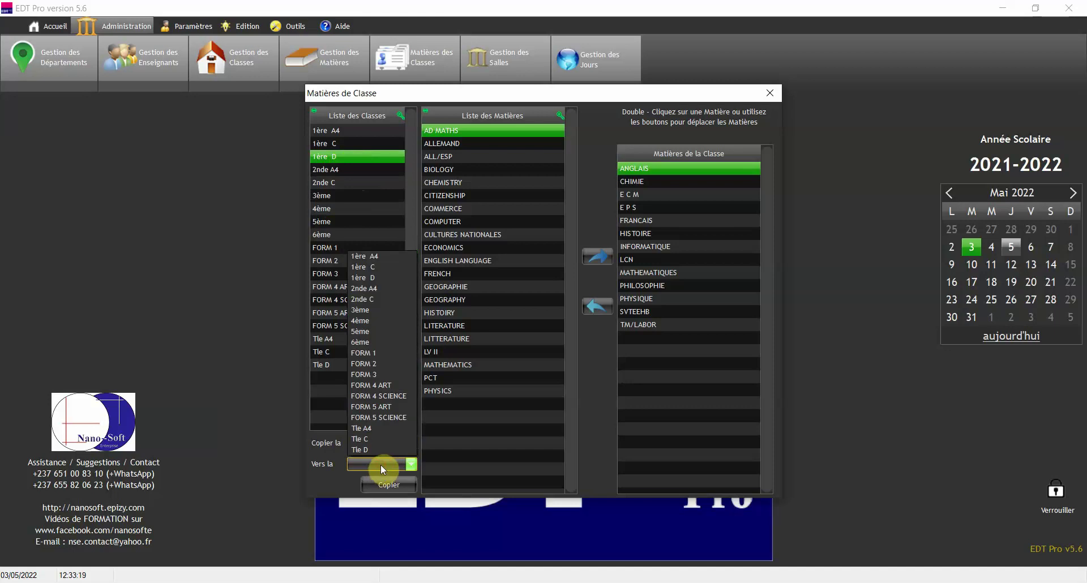
pyautogui.click(383, 447)
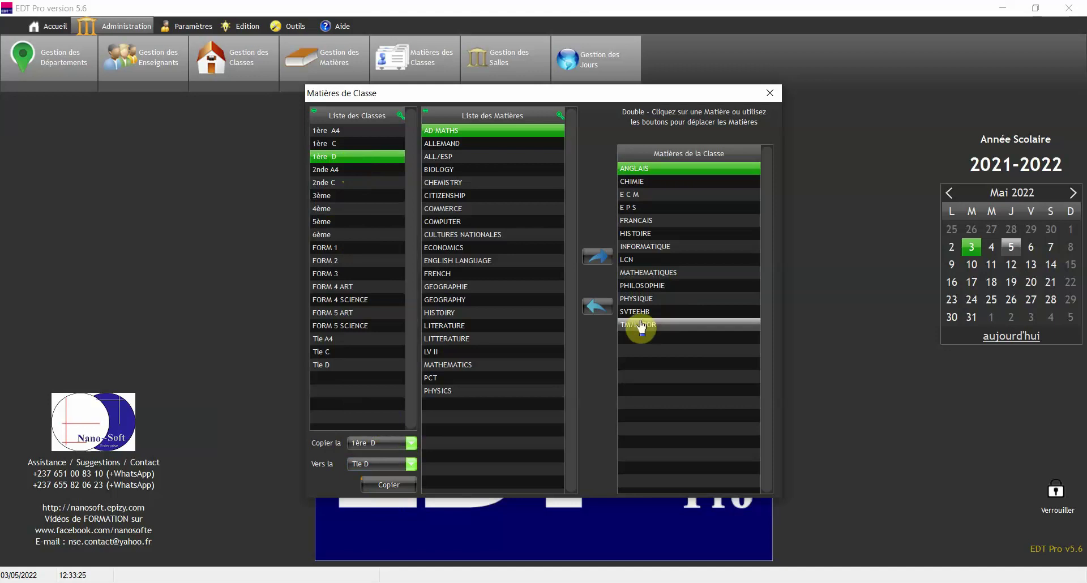
# - Review Tle D's subjects, then close the Matières de Classe window
pyautogui.click(346, 365)
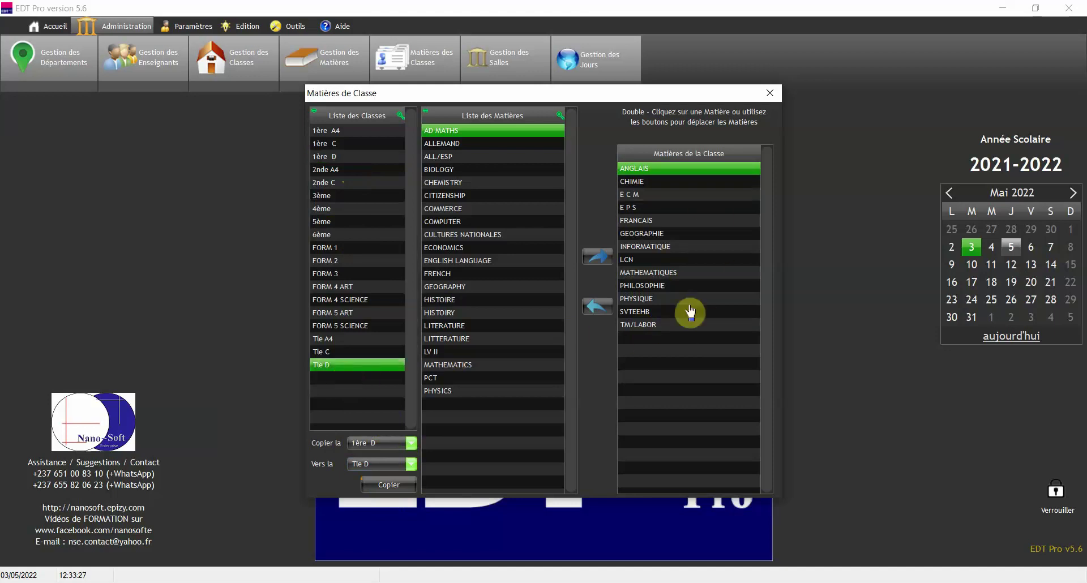
pyautogui.click(471, 235)
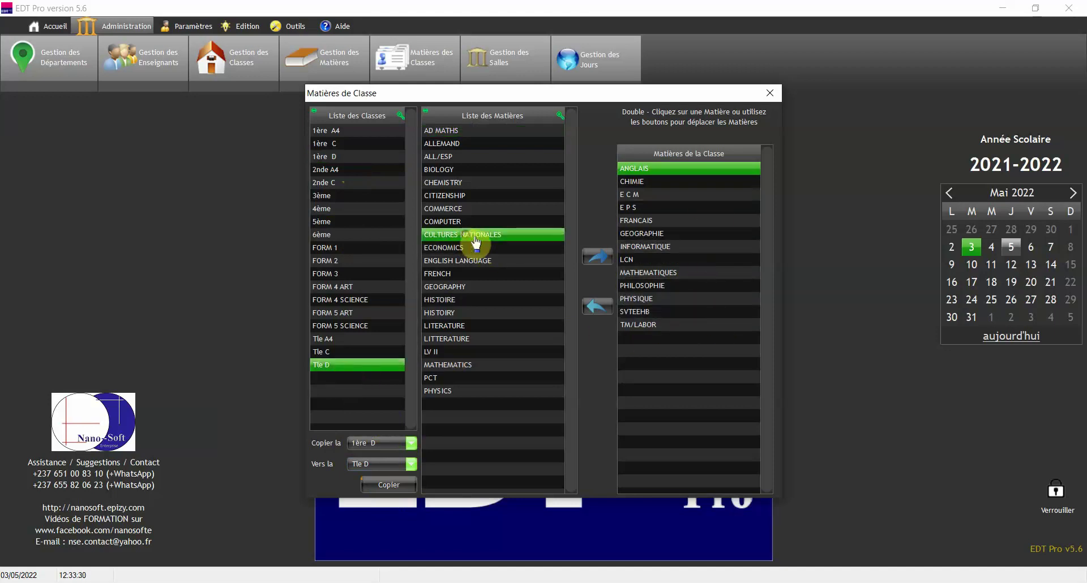
pyautogui.click(648, 237)
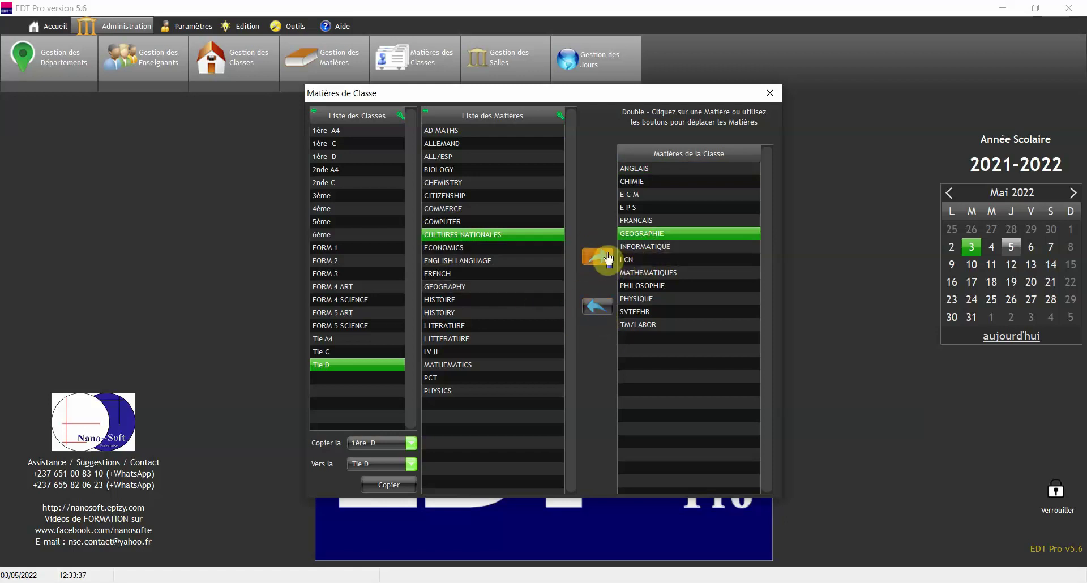
pyautogui.click(762, 96)
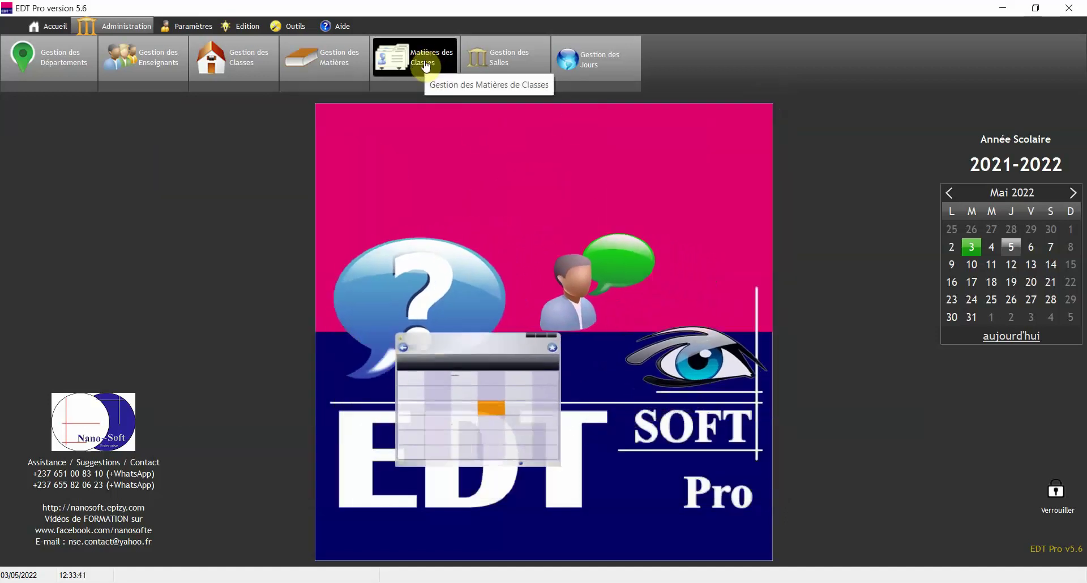
# - Open Gestion des Salles from the Administration toolbar
pyautogui.click(513, 68)
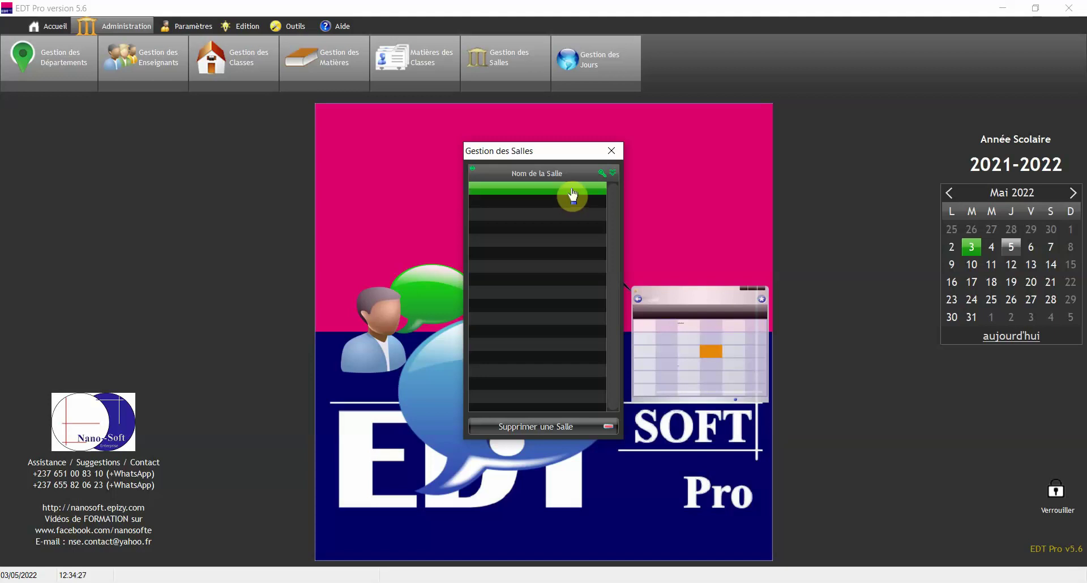
# - Enter the rooms SALLE 1, SALLE 2 and SALLE D'INFORMATIQUE
pyautogui.write('SALLE 1')
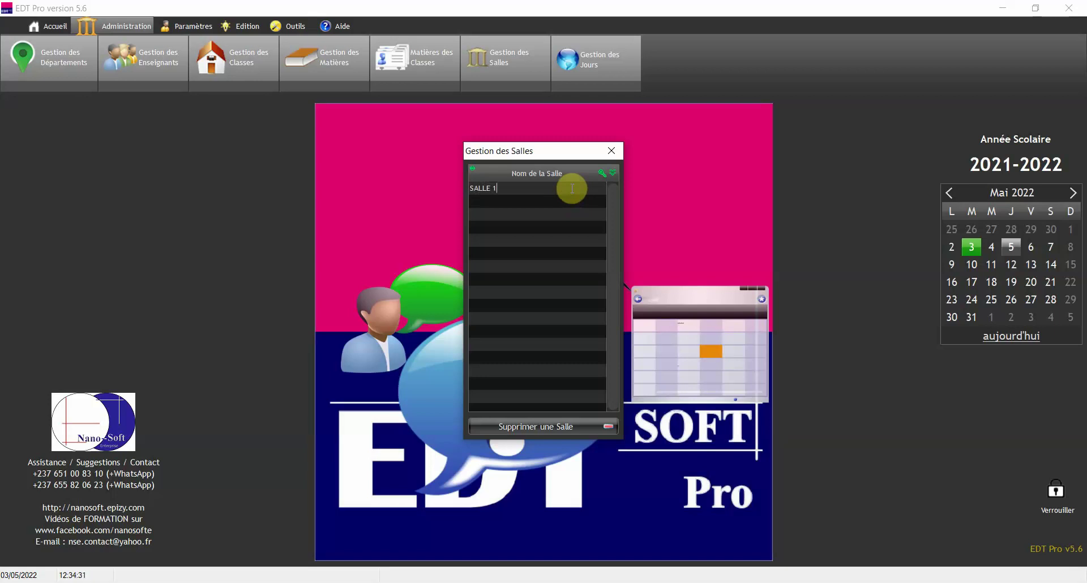
pyautogui.press('Down')
pyautogui.write('SAL')
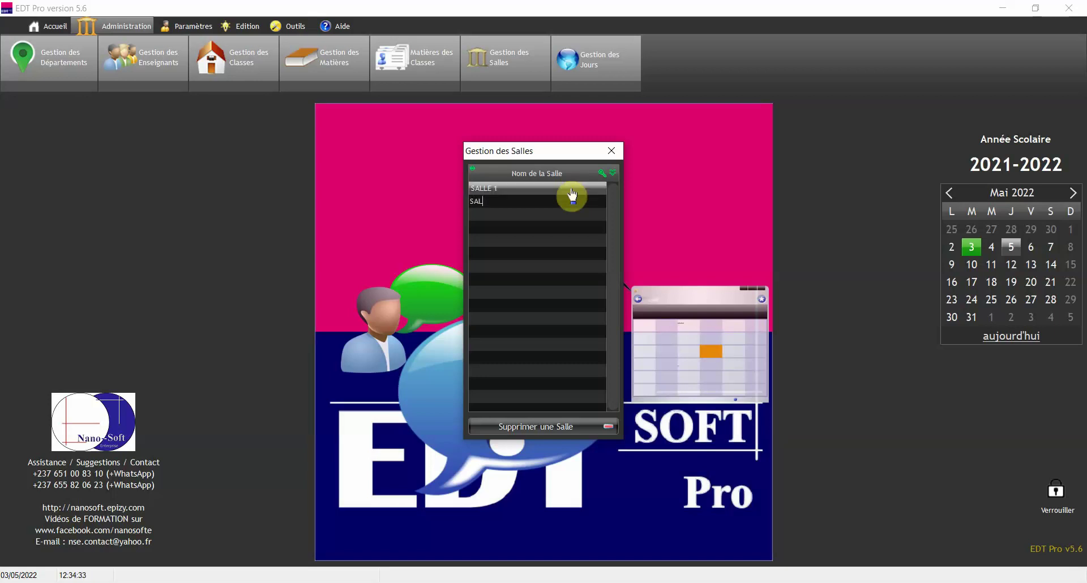
pyautogui.write('LE 2')
pyautogui.press('Down')
pyautogui.write("SALLE D'INFORMATIQUE")
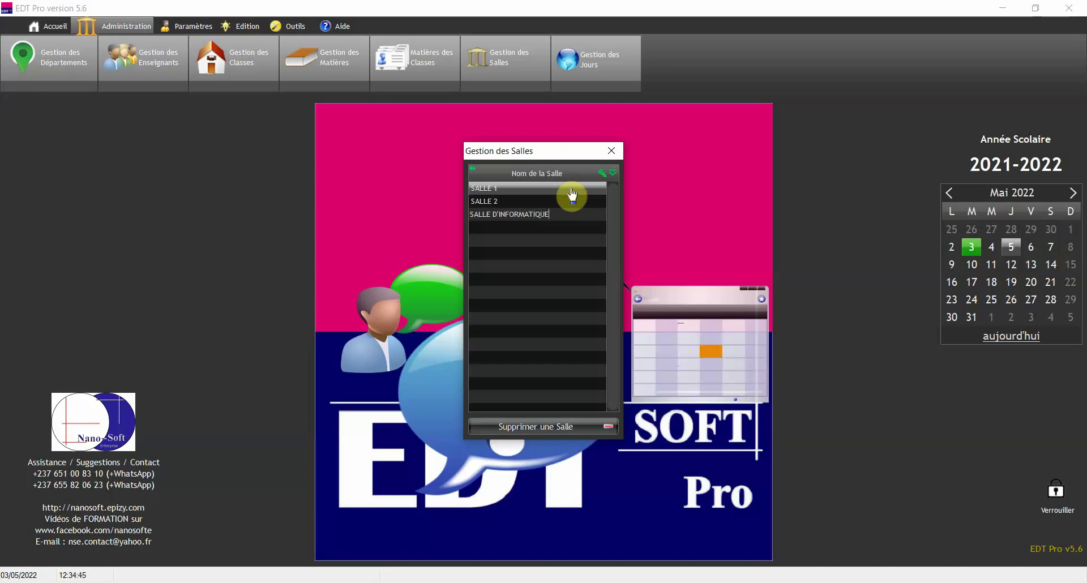
pyautogui.press('Return')
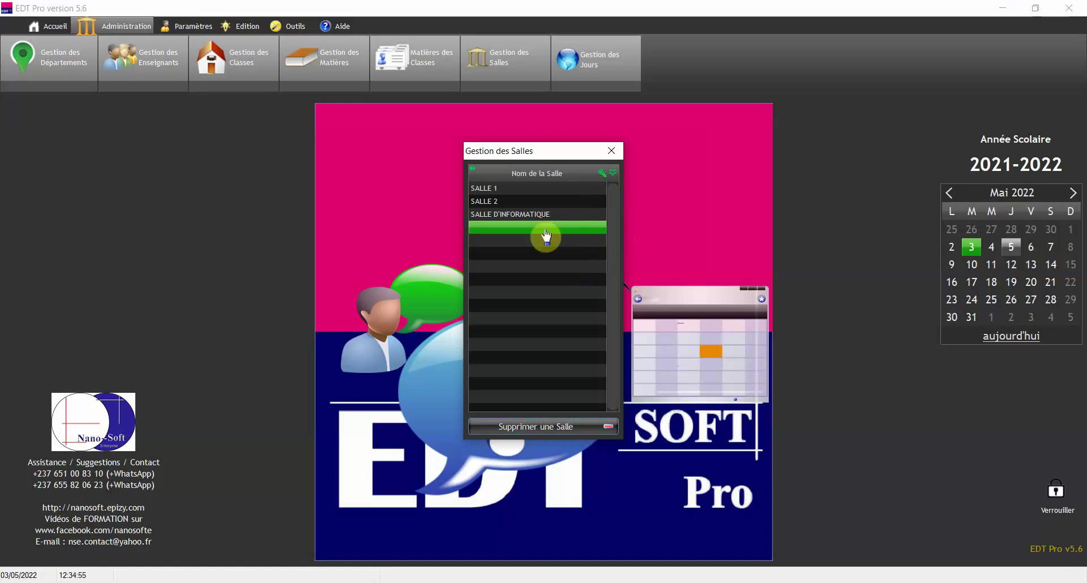
# - Select SALLE 2, close the room list, and open Gestion des Jours
pyautogui.click(511, 201)
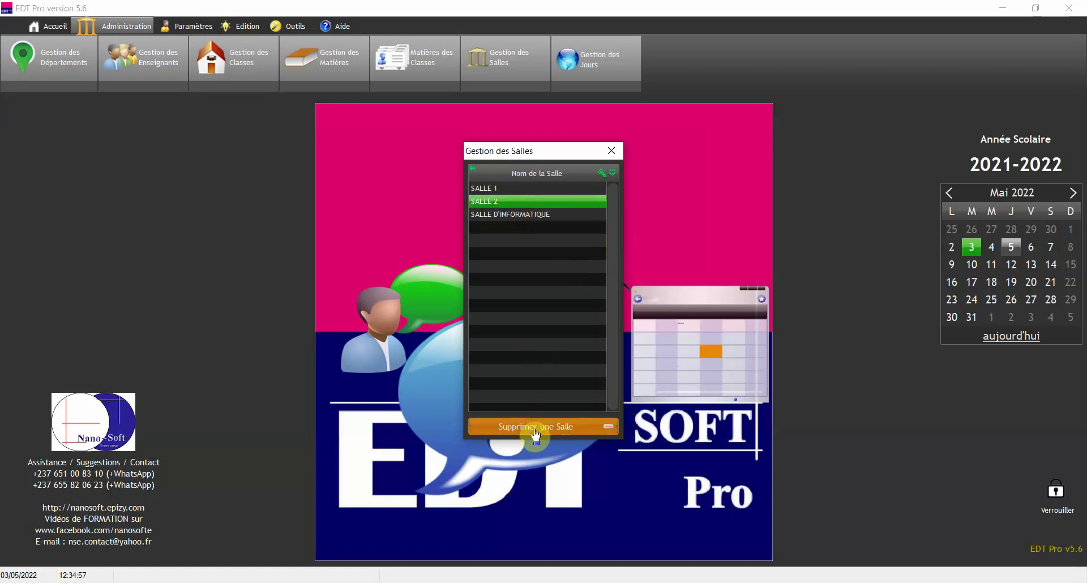
pyautogui.click(611, 152)
pyautogui.click(583, 64)
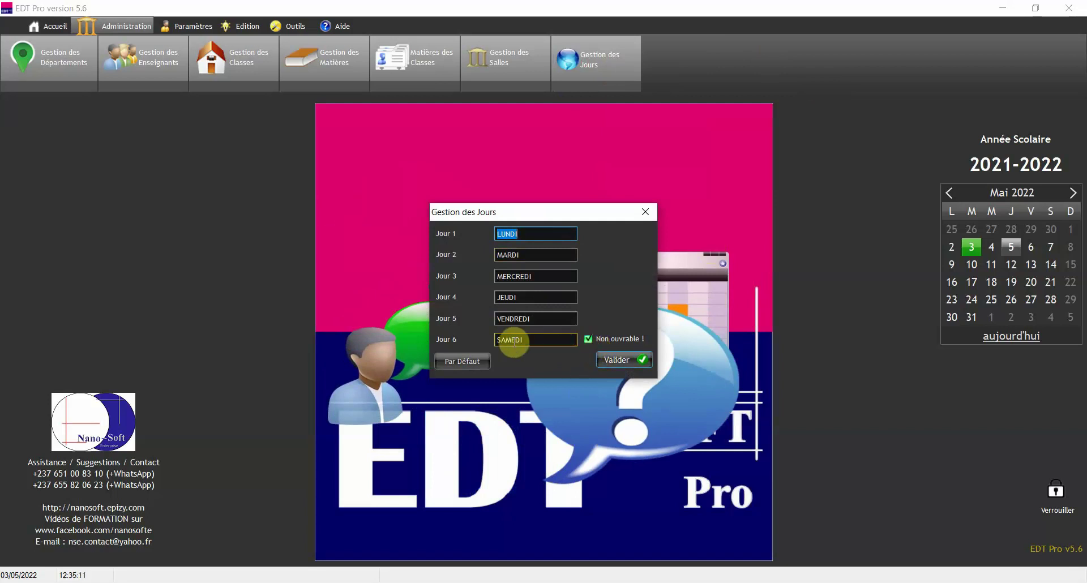
# - Flag SAMEDI (Jour 6) as non-working and validate the school days
pyautogui.click(590, 339)
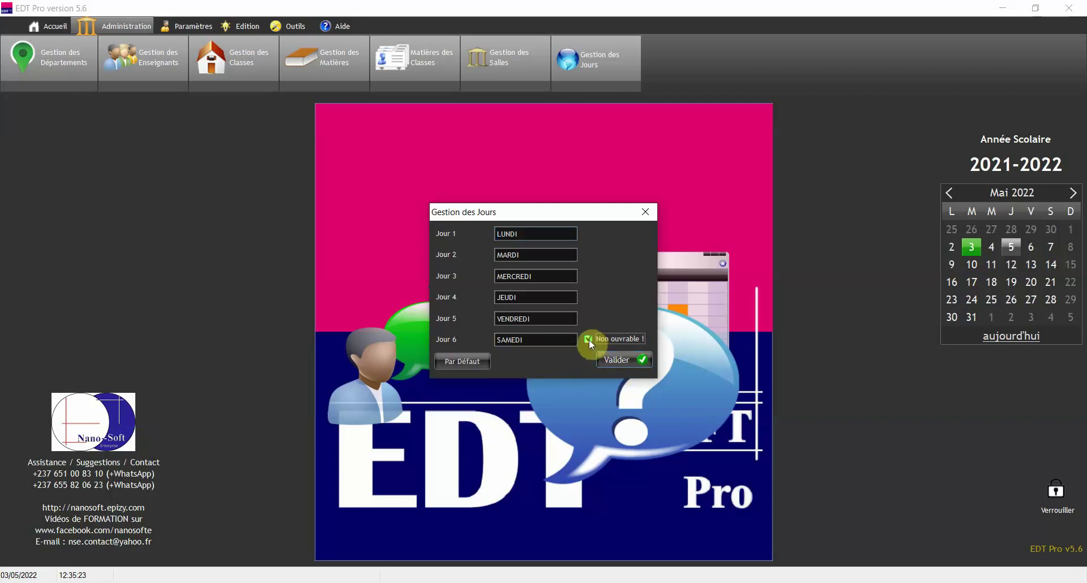
pyautogui.click(618, 362)
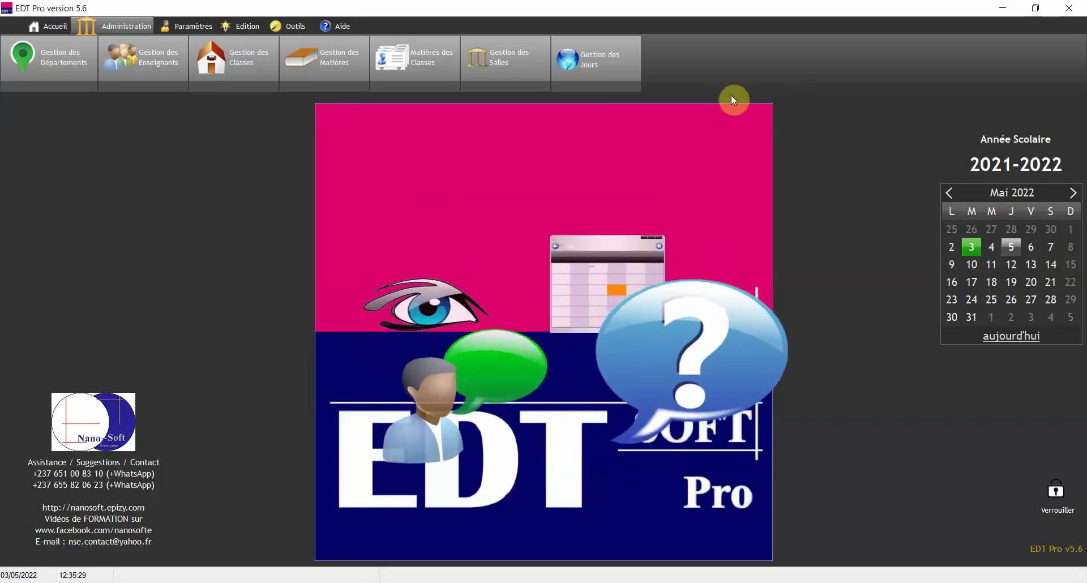
# - Open Contraintes de Temps from the Paramètres tab
pyautogui.click(189, 27)
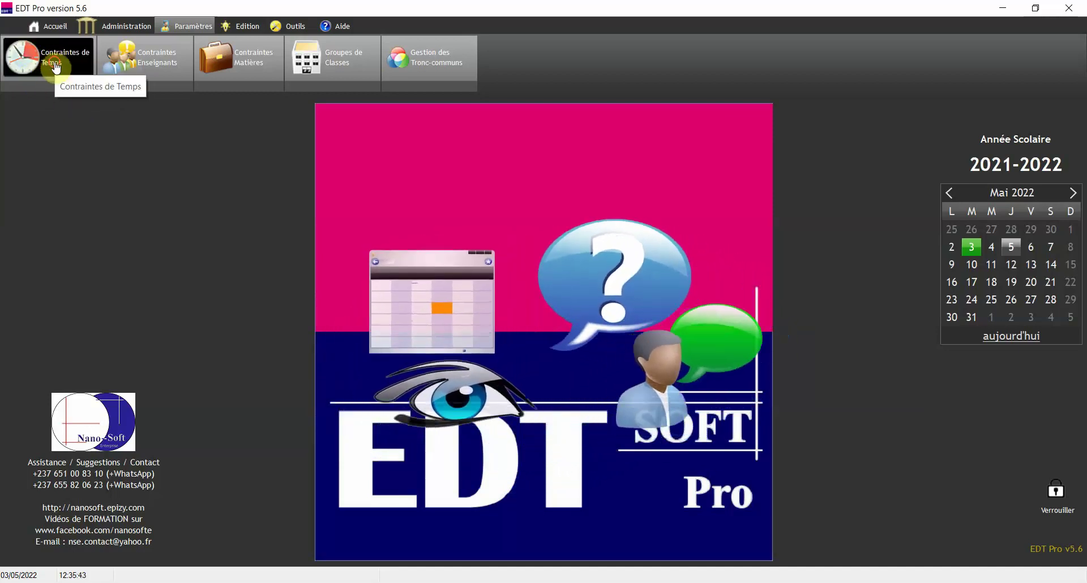
pyautogui.click(54, 67)
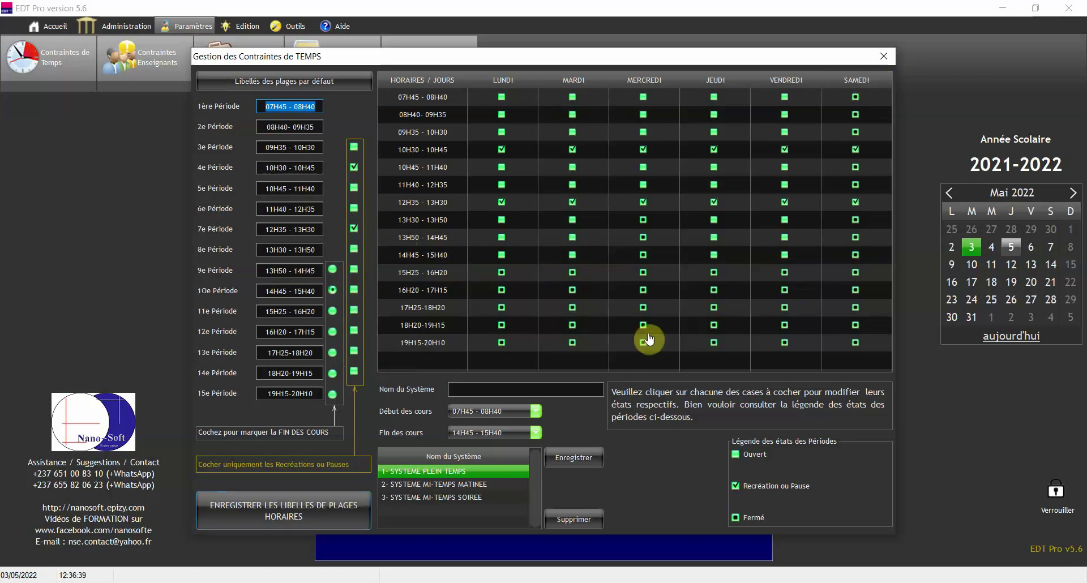
# - Compare 1- SYSTEME PLEIN TEMPS with the morning half-time system, then reload system 1
pyautogui.click(422, 485)
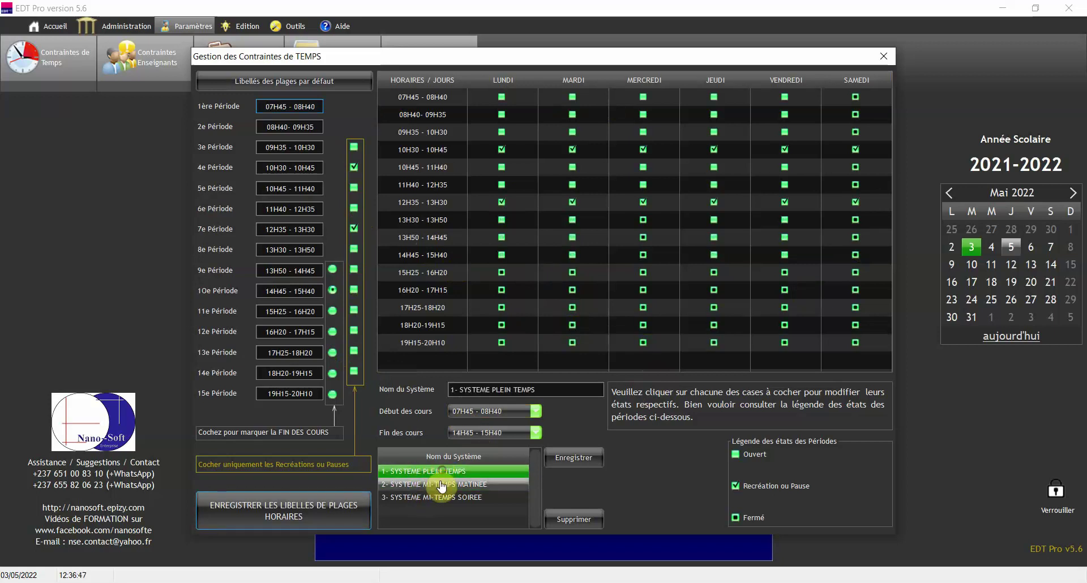
pyautogui.click(442, 485)
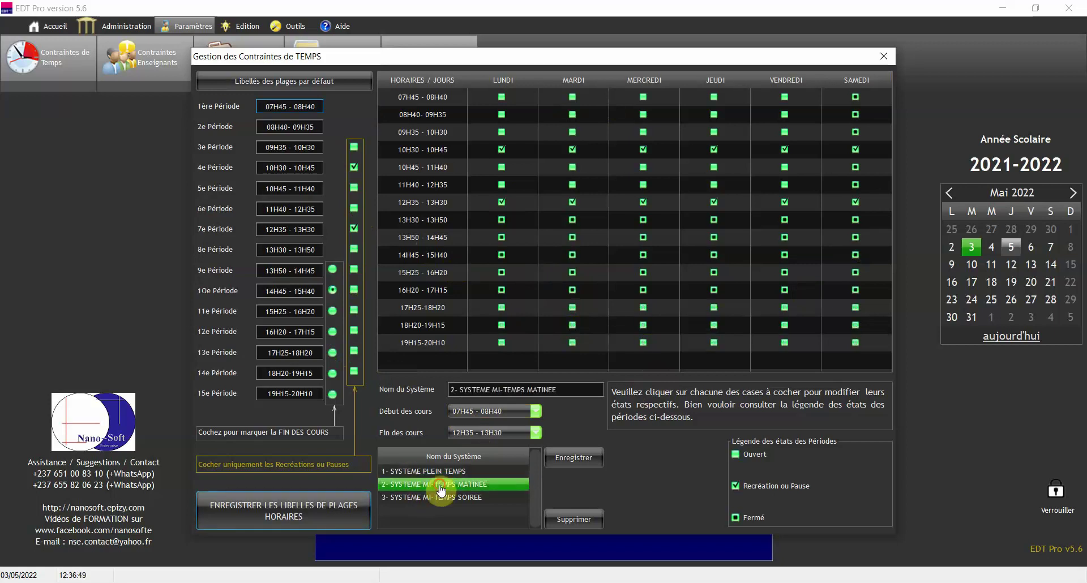
pyautogui.click(426, 473)
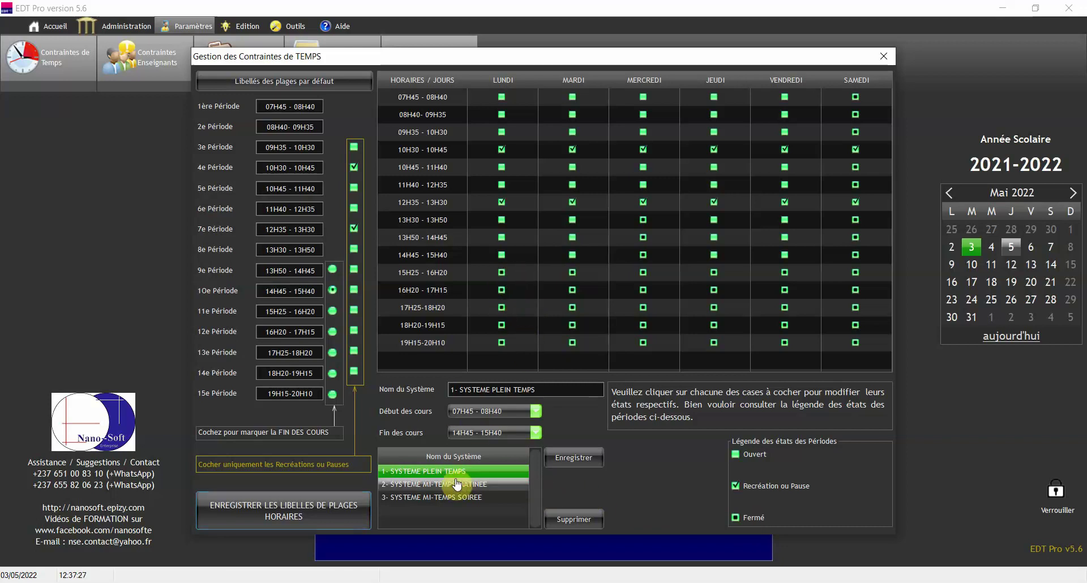
# - Set Monday 15H25–16H20 to Fermé, save the full-time system, then view systems 2 and 3
pyautogui.click(501, 273)
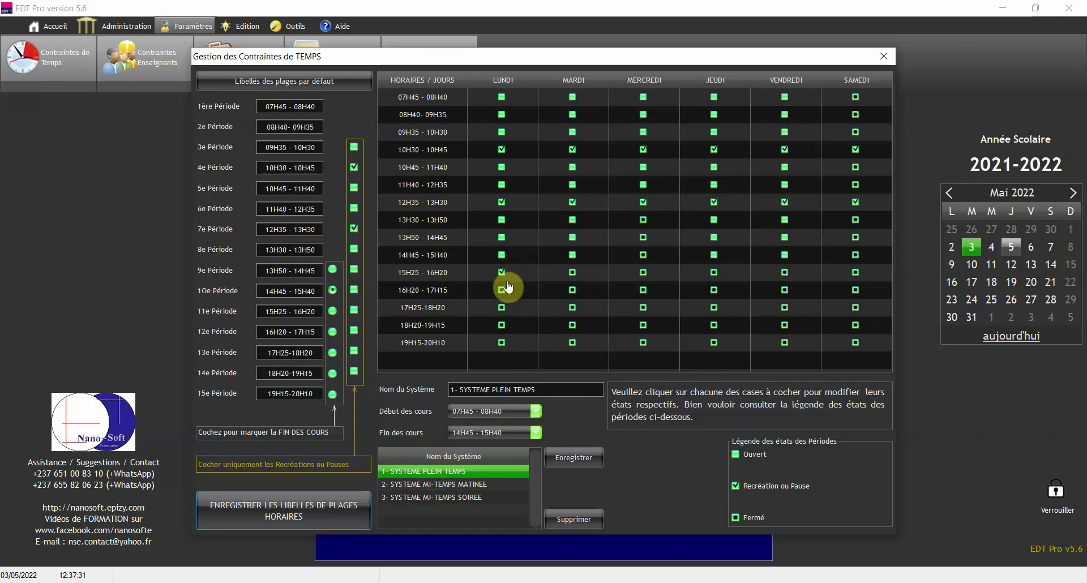
pyautogui.click(502, 273)
pyautogui.click(571, 463)
pyautogui.click(477, 485)
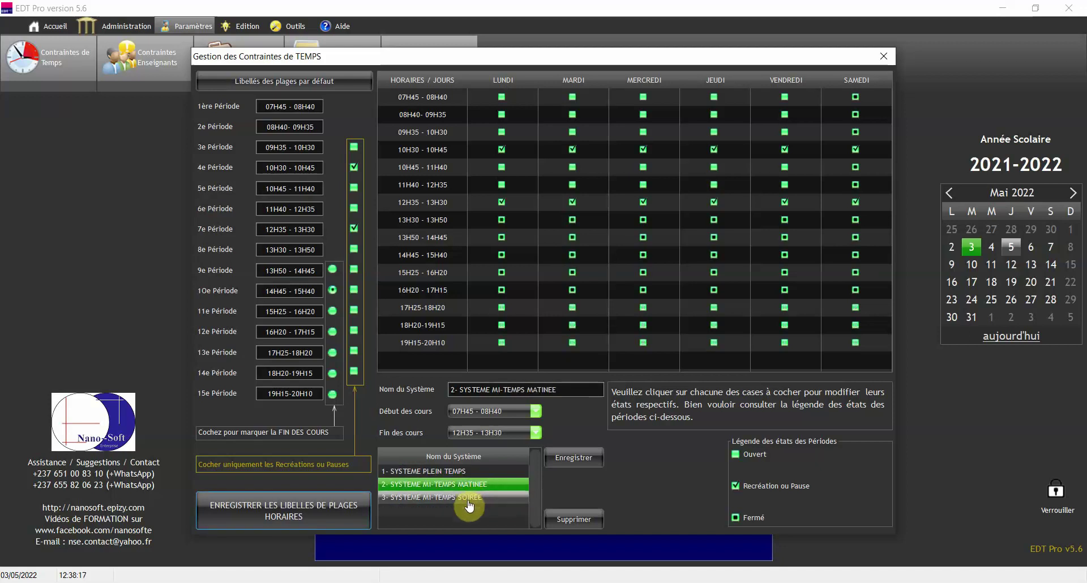
pyautogui.click(469, 499)
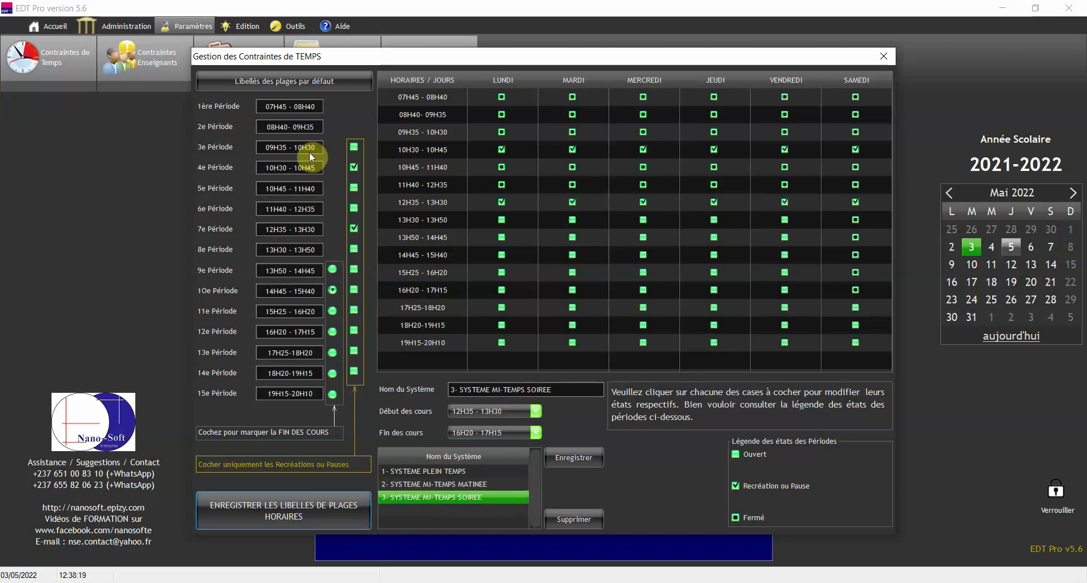
# - Review the evening system's ten period time labels, then reload and save 1- SYSTEME PLEIN TEMPS
pyautogui.click(294, 106)
pyautogui.click(317, 127)
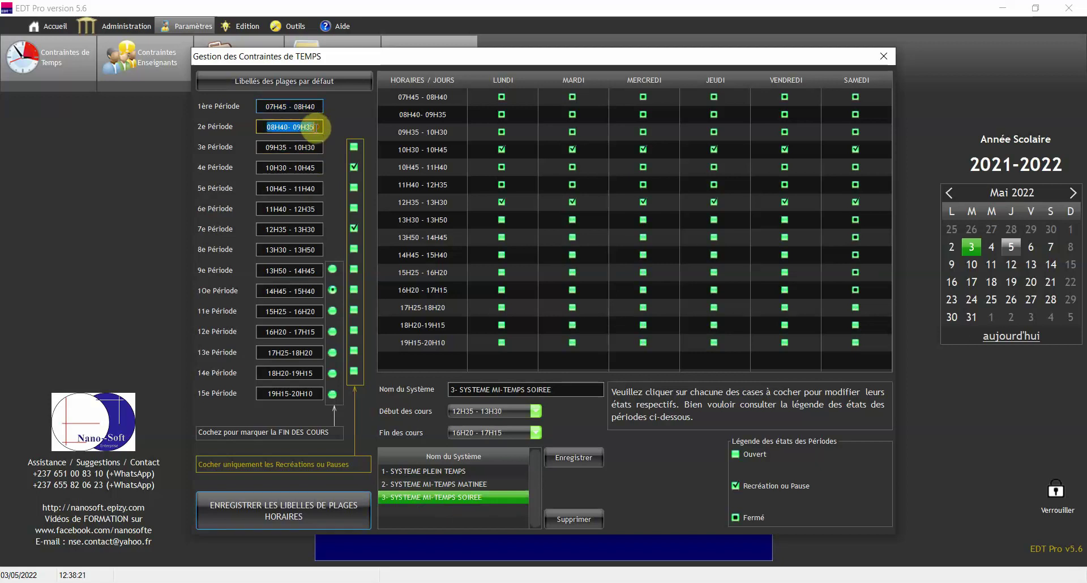
pyautogui.click(317, 147)
pyautogui.click(317, 168)
pyautogui.click(317, 189)
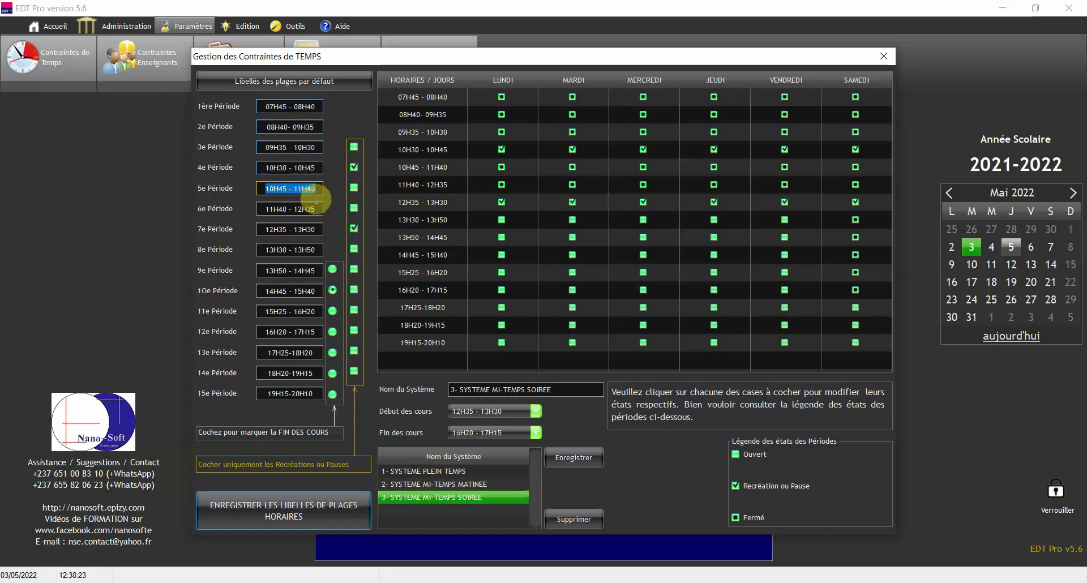
pyautogui.click(317, 209)
pyautogui.click(317, 229)
pyautogui.click(315, 249)
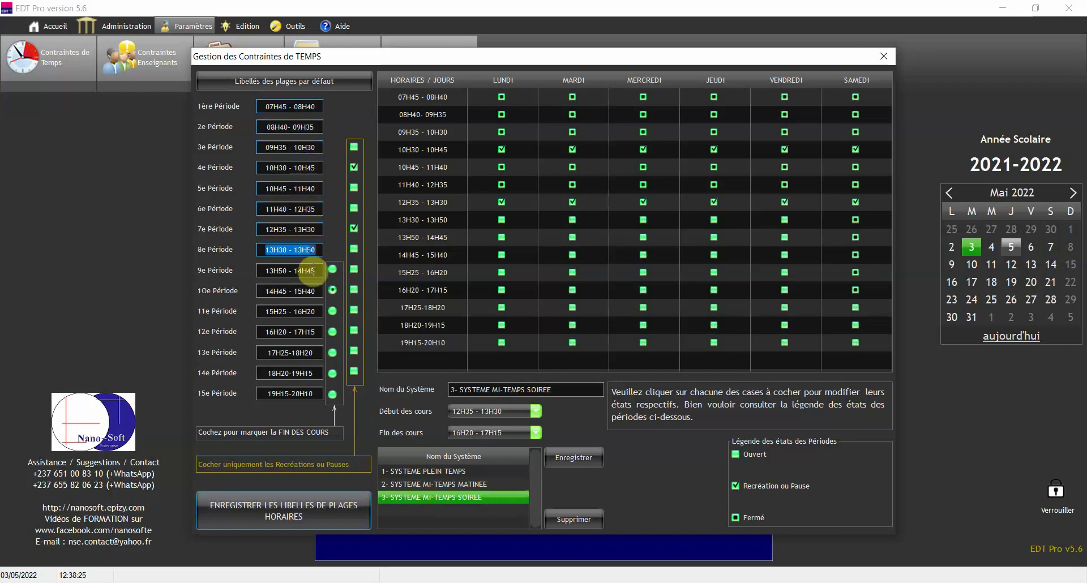
pyautogui.click(313, 271)
pyautogui.click(309, 291)
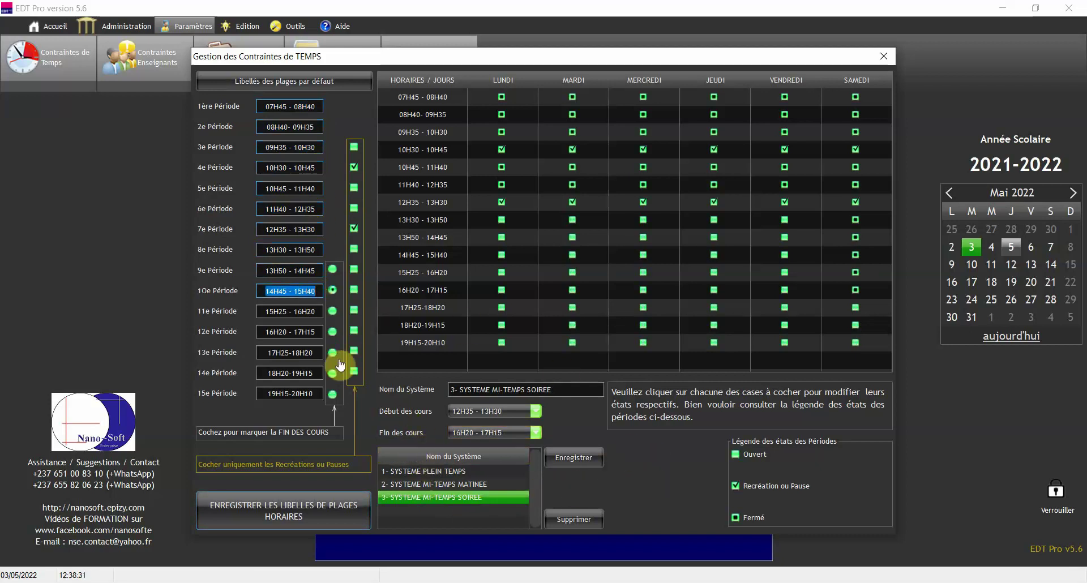
pyautogui.click(466, 472)
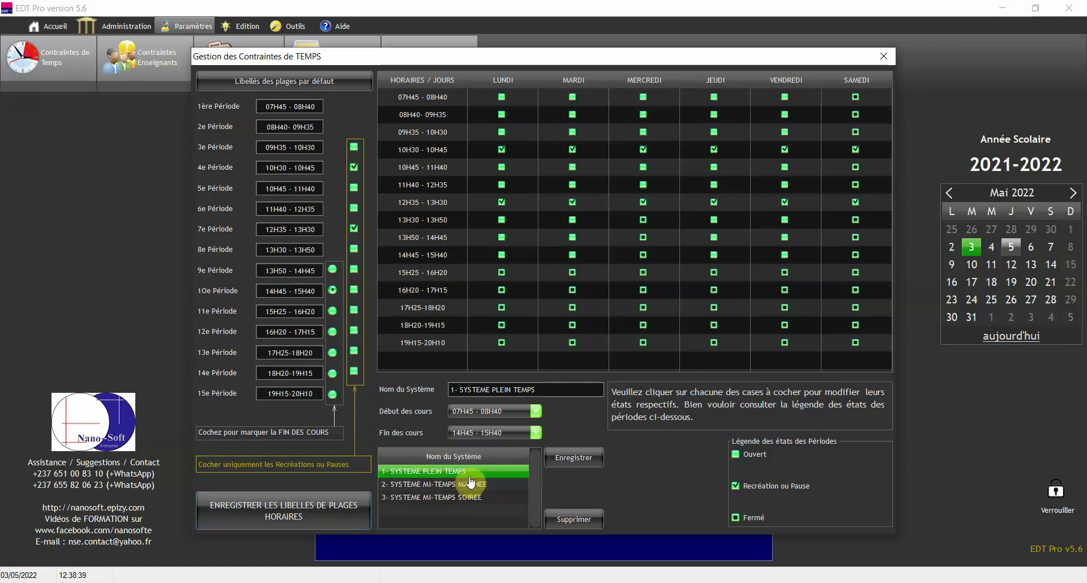
pyautogui.click(567, 459)
# - Close the time constraints and assign MATHEMATIQUES to the second teacher in Contraintes Enseignants
pyautogui.click(884, 57)
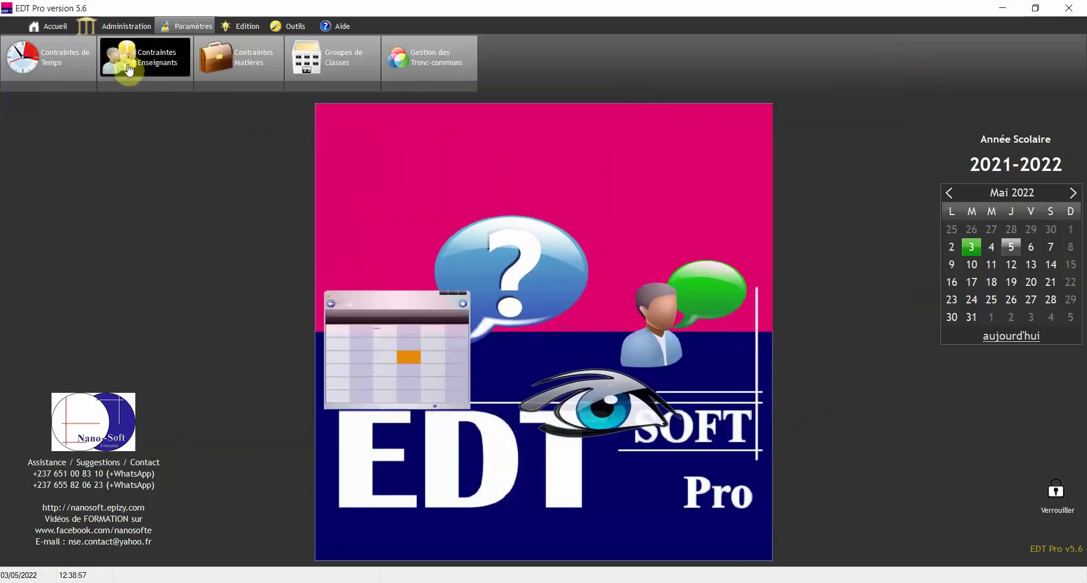
pyautogui.click(152, 67)
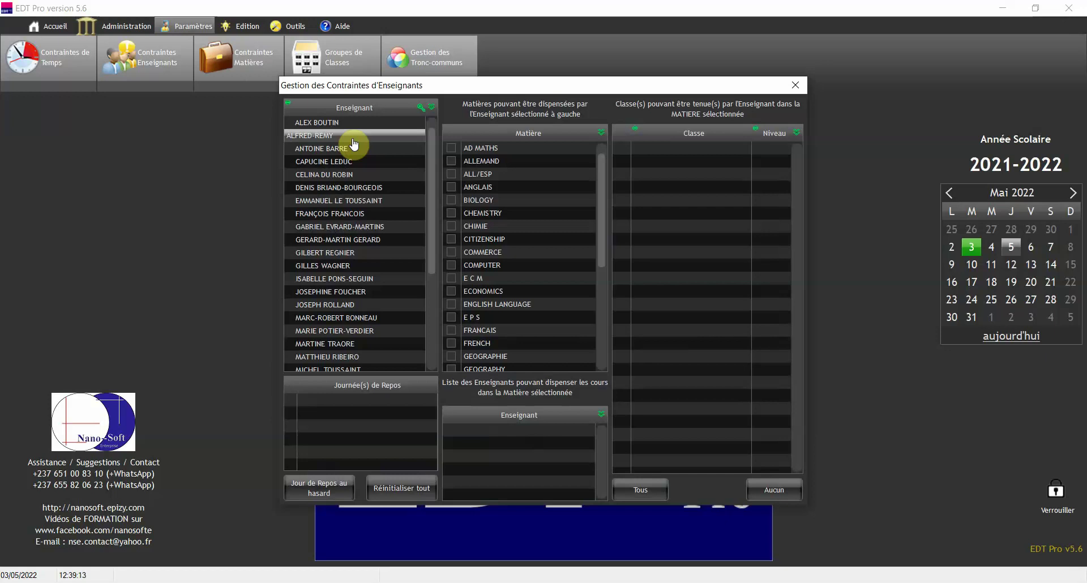
pyautogui.click(352, 138)
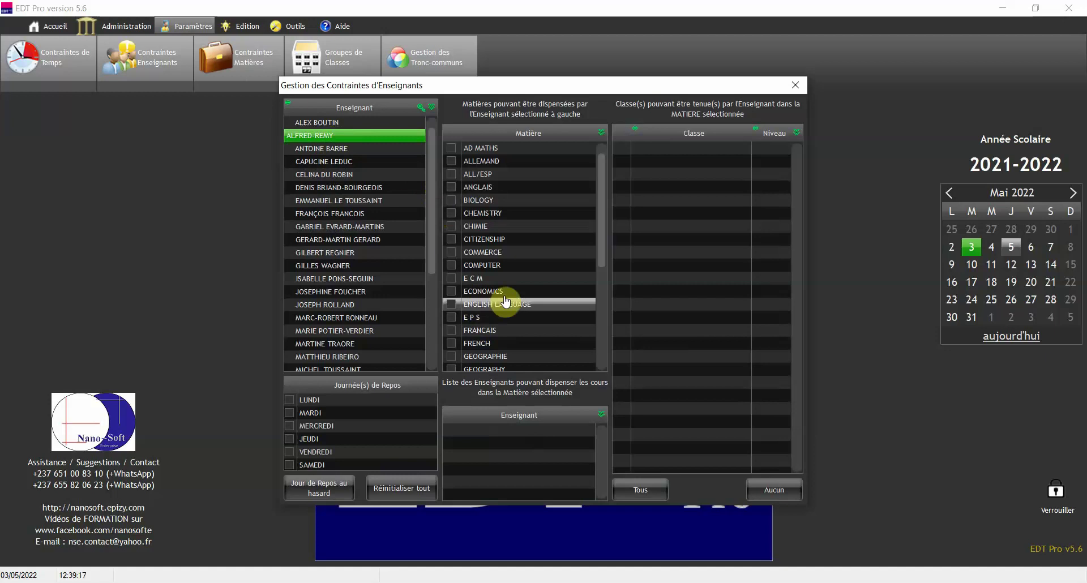
pyautogui.moveTo(603, 187); pyautogui.dragTo(604, 301)
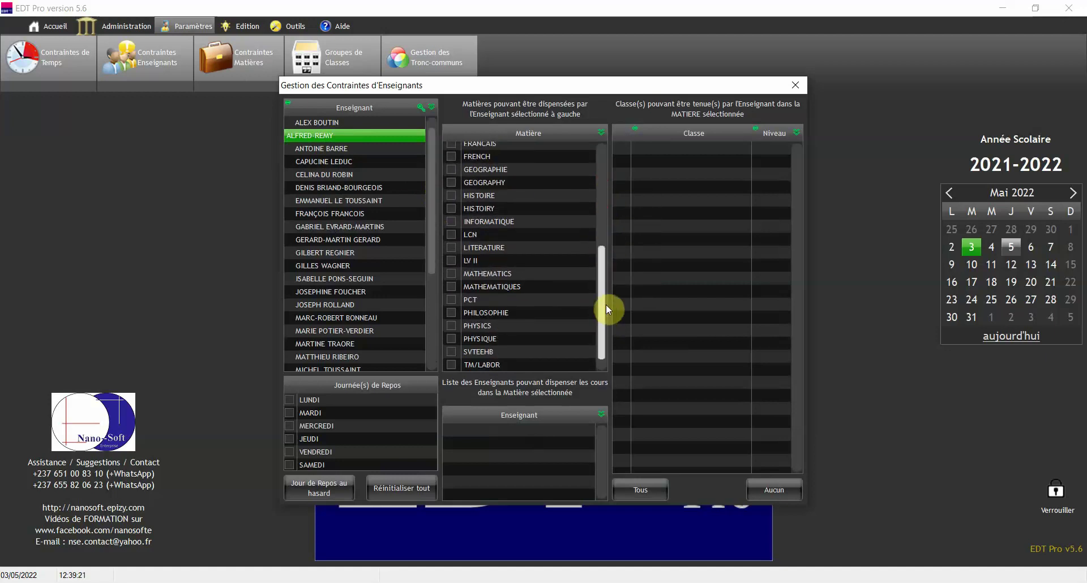
pyautogui.click(462, 287)
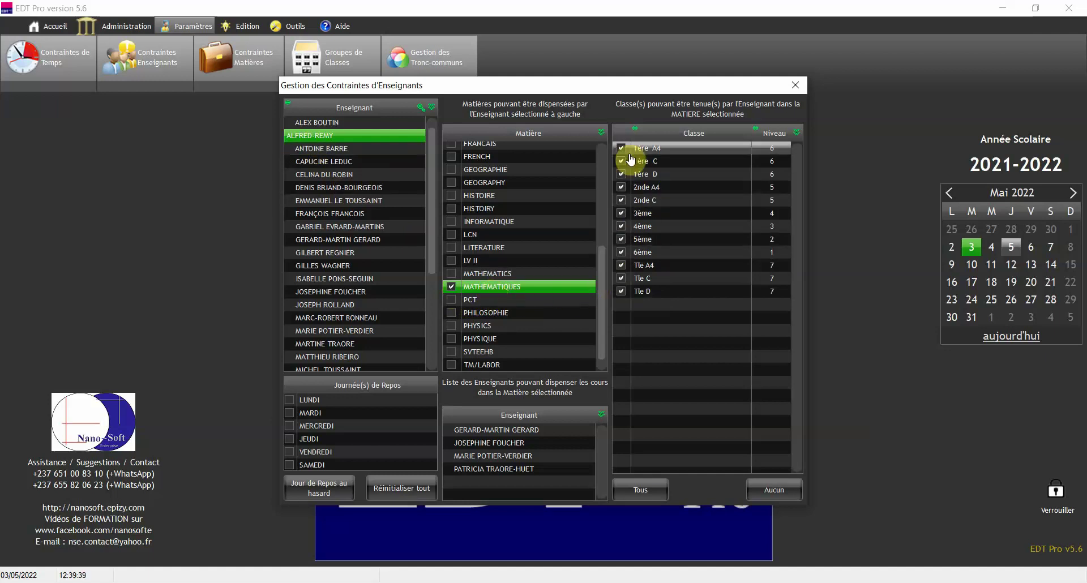
# - Untick 4ème and 5ème in the Classe list for this teacher's MATHEMATIQUES
pyautogui.click(621, 227)
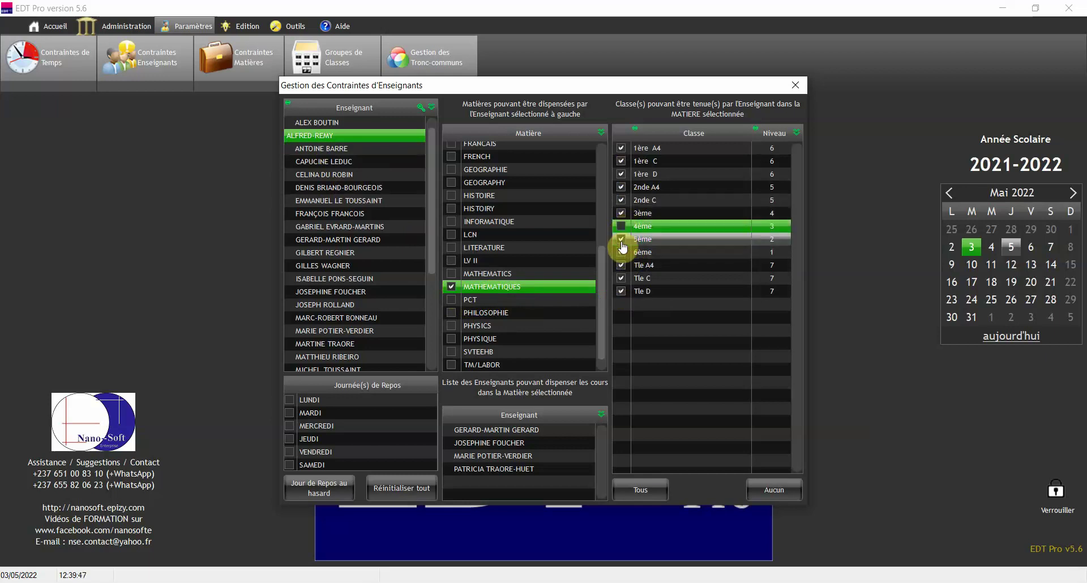
pyautogui.click(623, 240)
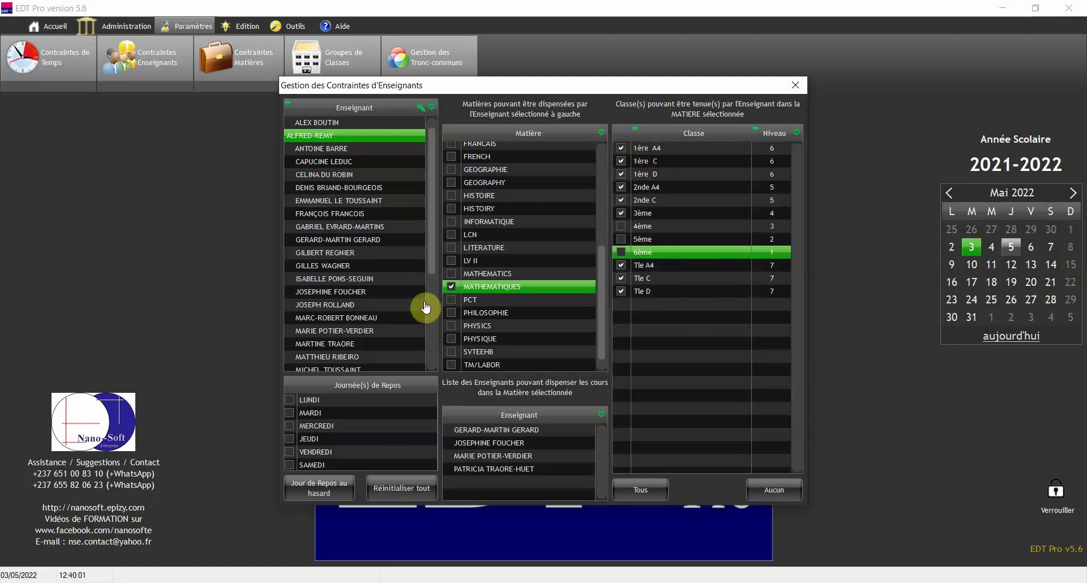
# - Browse teachers in the Enseignant list and settle on the second teacher, who has no rest days ticked
pyautogui.click(347, 202)
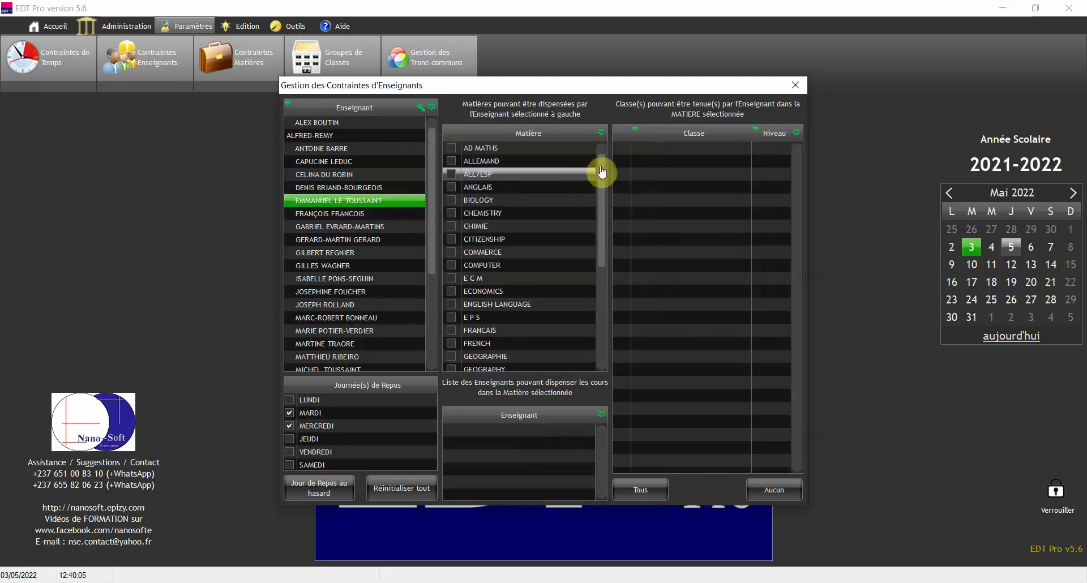
pyautogui.moveTo(602, 170); pyautogui.dragTo(601, 294)
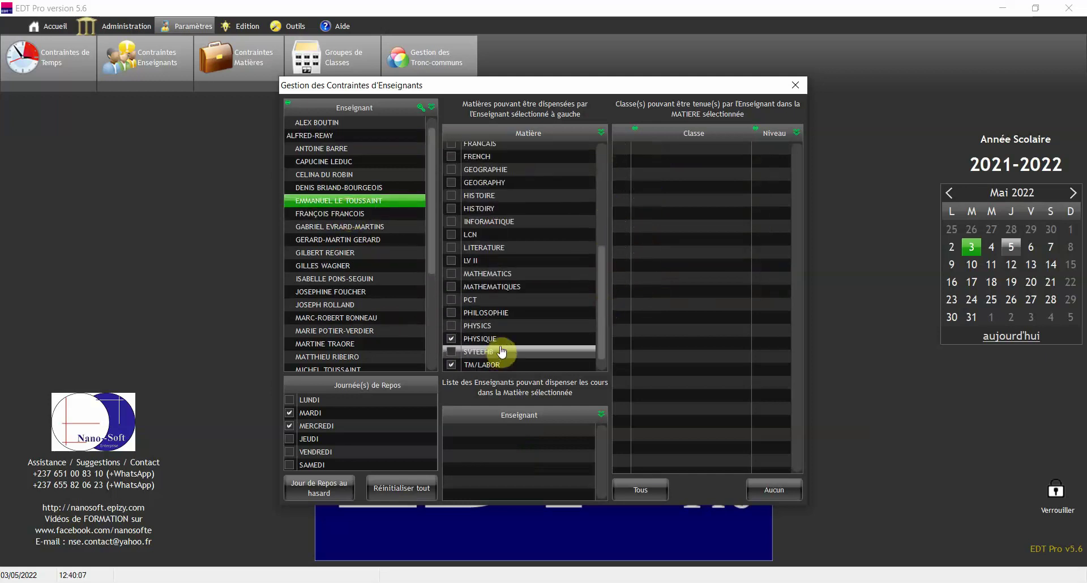
pyautogui.click(348, 256)
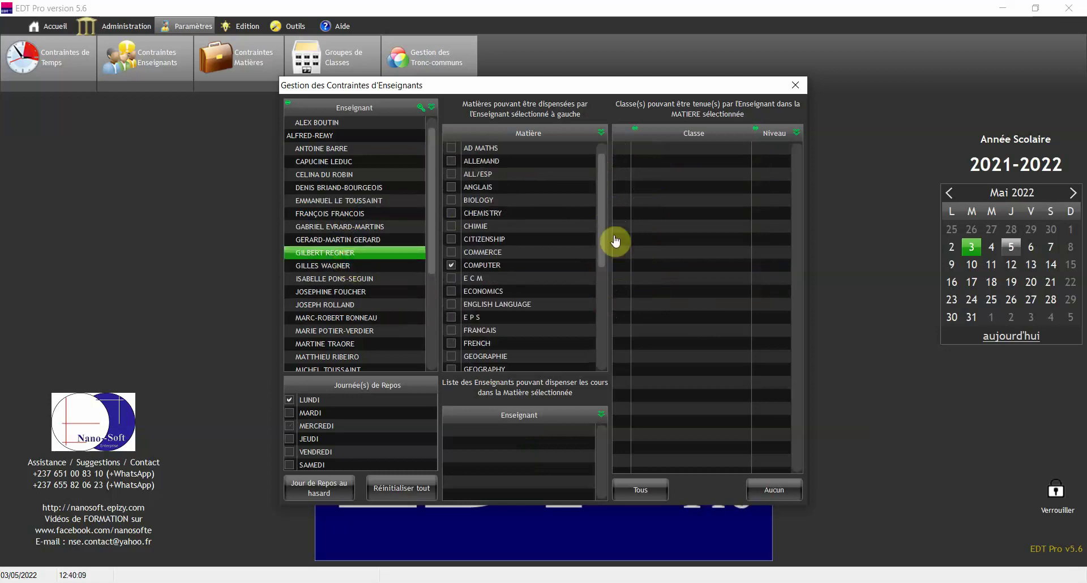
pyautogui.moveTo(605, 187); pyautogui.dragTo(612, 317)
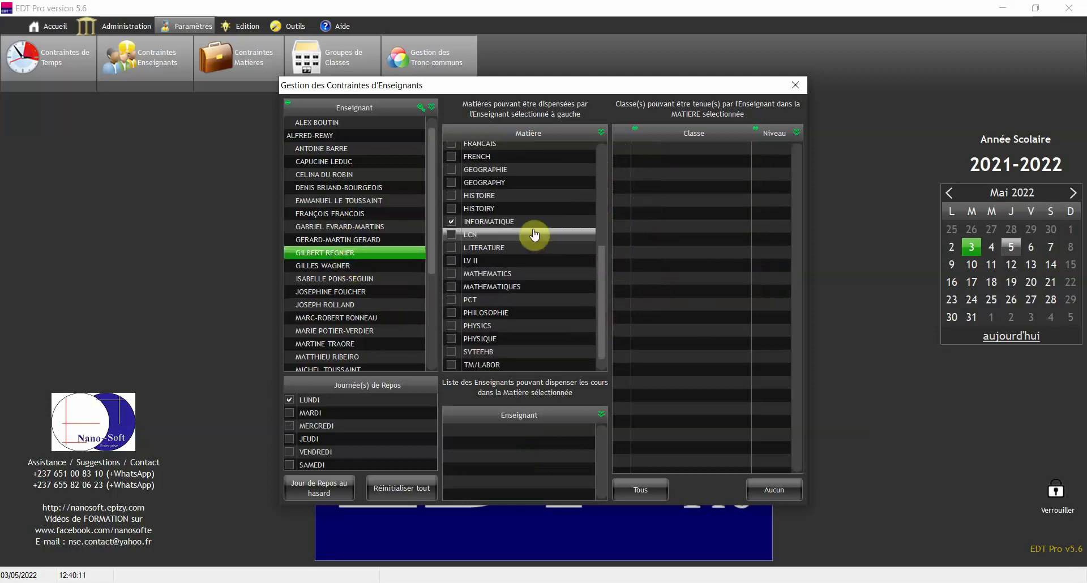
pyautogui.click(362, 307)
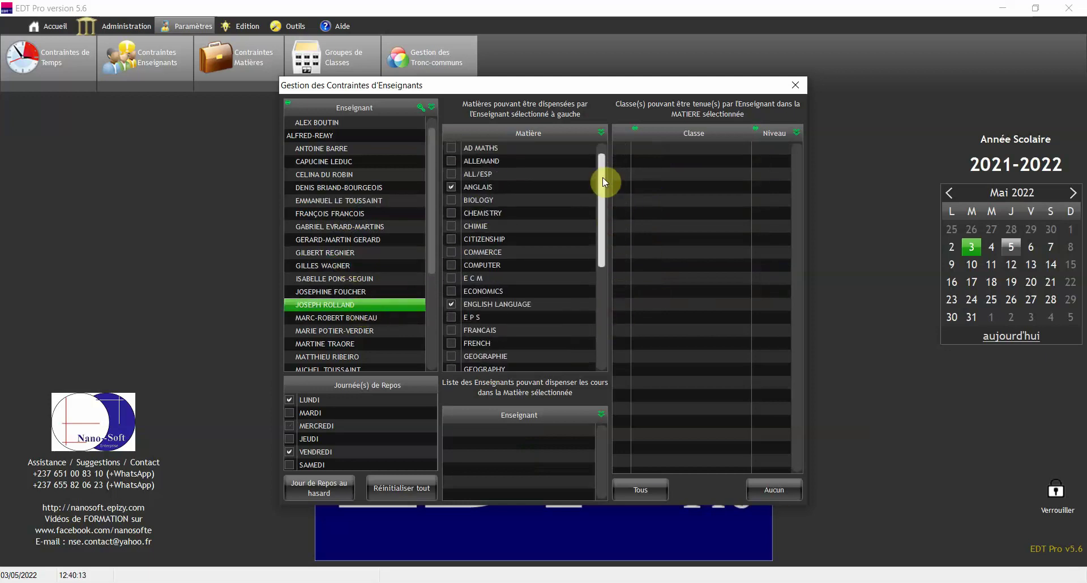
pyautogui.moveTo(602, 178); pyautogui.dragTo(603, 291)
pyautogui.click(348, 345)
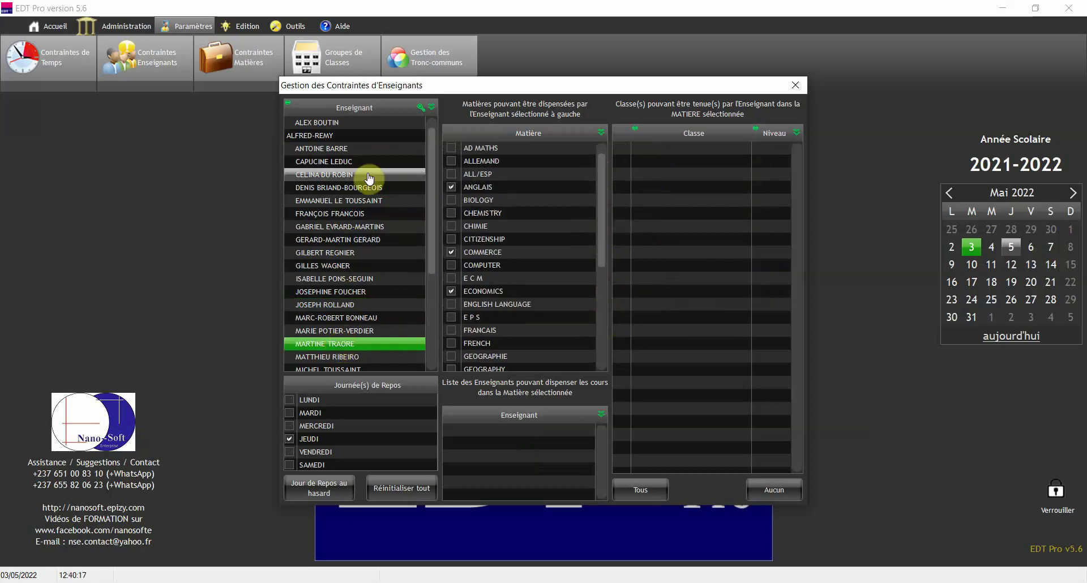
pyautogui.click(336, 137)
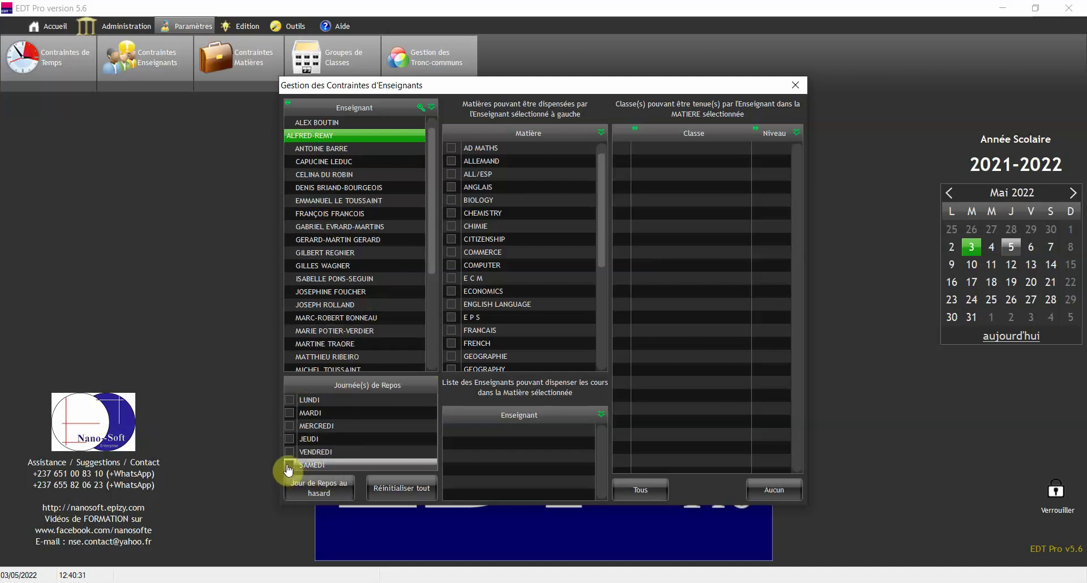
# - Mark MERCREDI, VENDREDI and SAMEDI as this teacher's rest days under Journée(s) de Repos
pyautogui.click(289, 468)
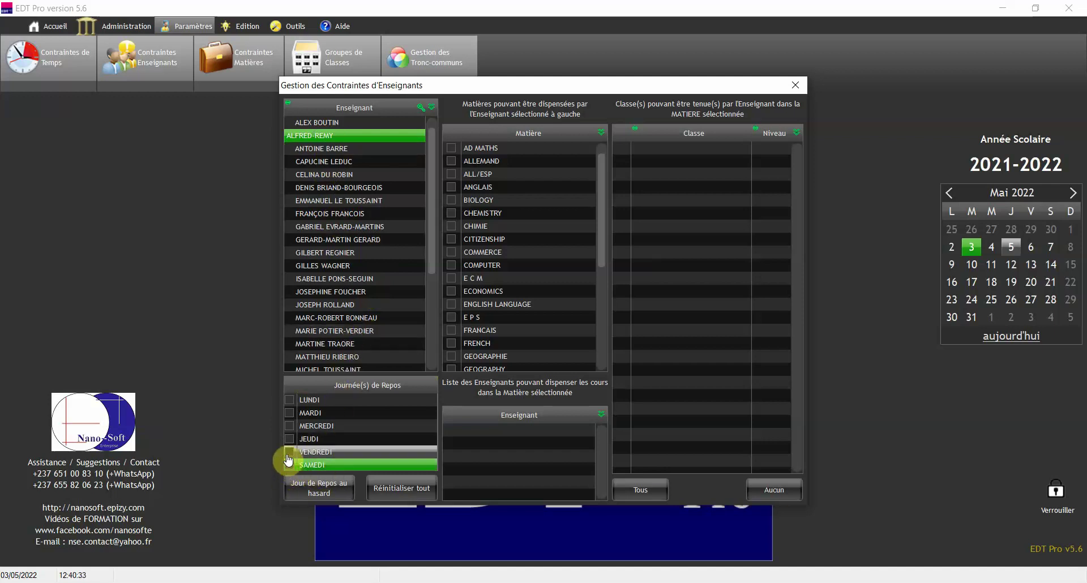
pyautogui.click(289, 463)
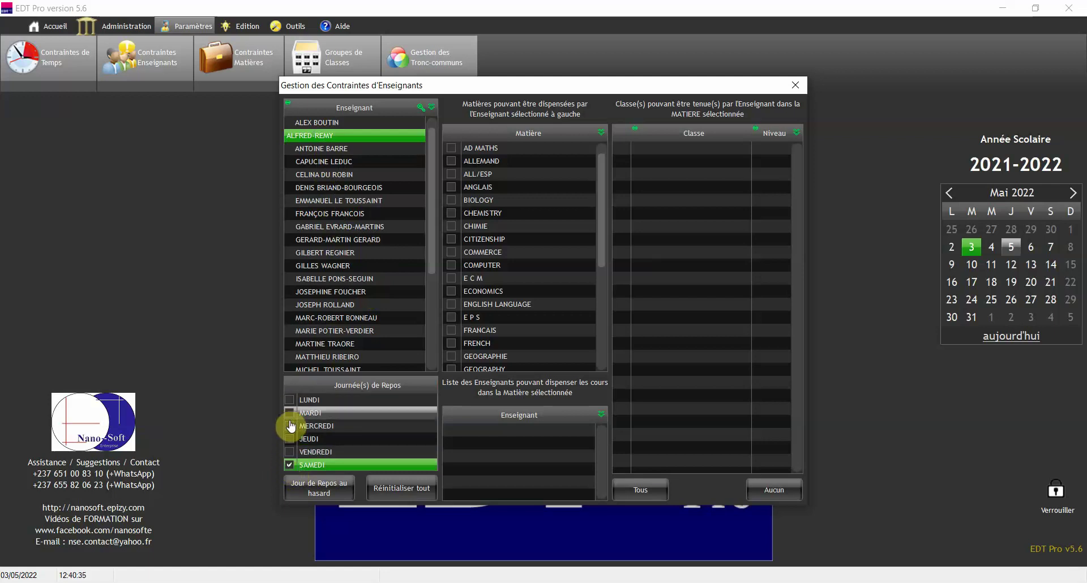
pyautogui.click(290, 452)
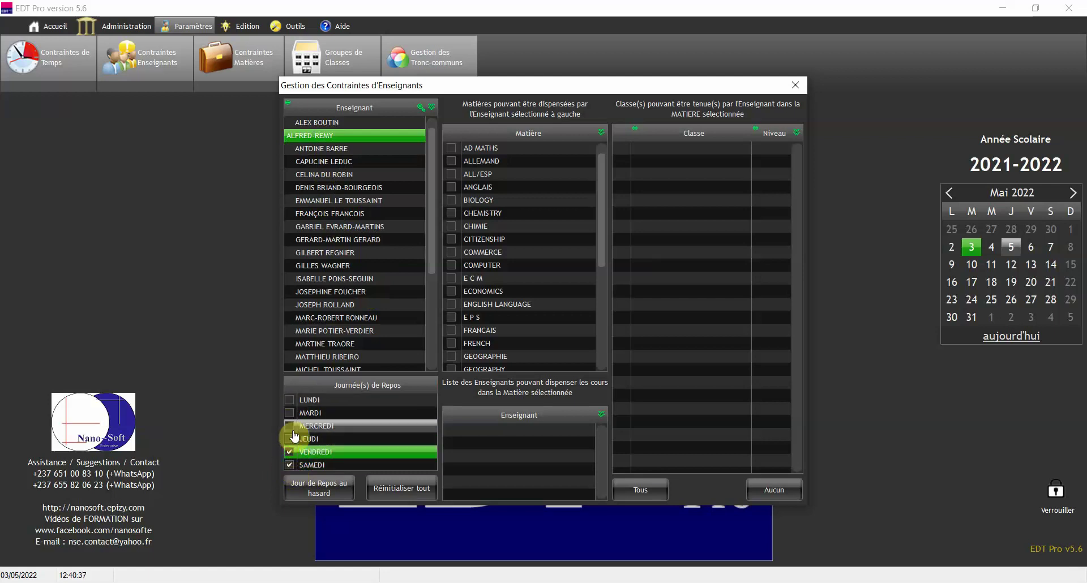
pyautogui.click(290, 427)
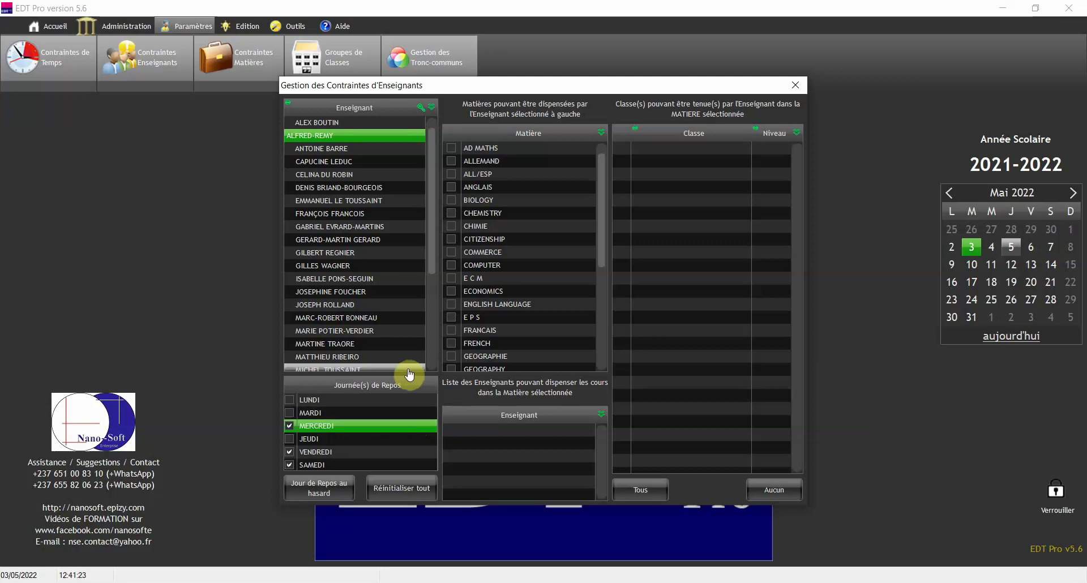
pyautogui.click(303, 452)
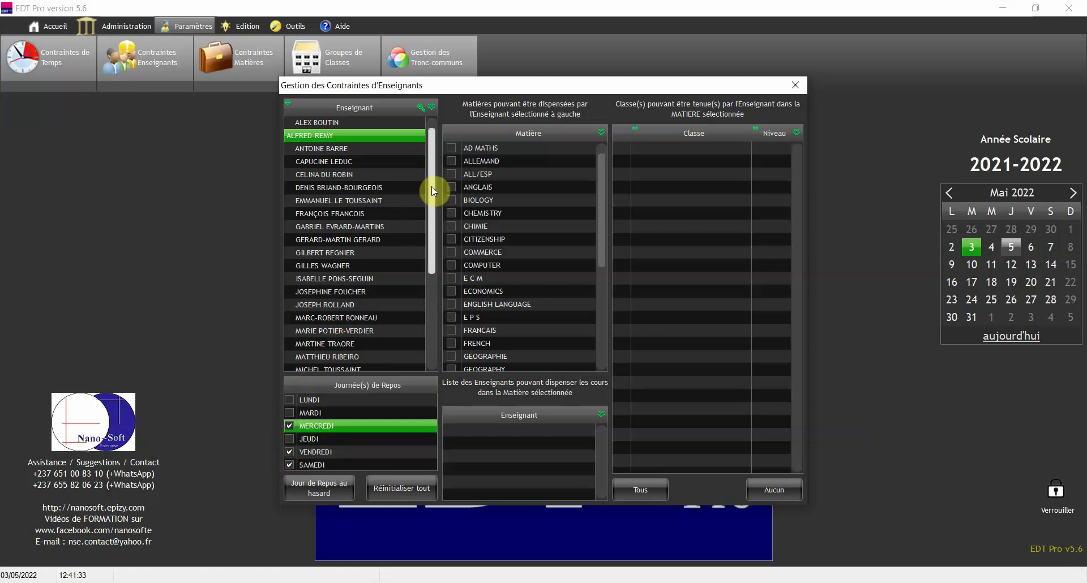
# - Look over other teachers' constraints, then close the teacher constraints window
pyautogui.moveTo(433, 191); pyautogui.dragTo(442, 163)
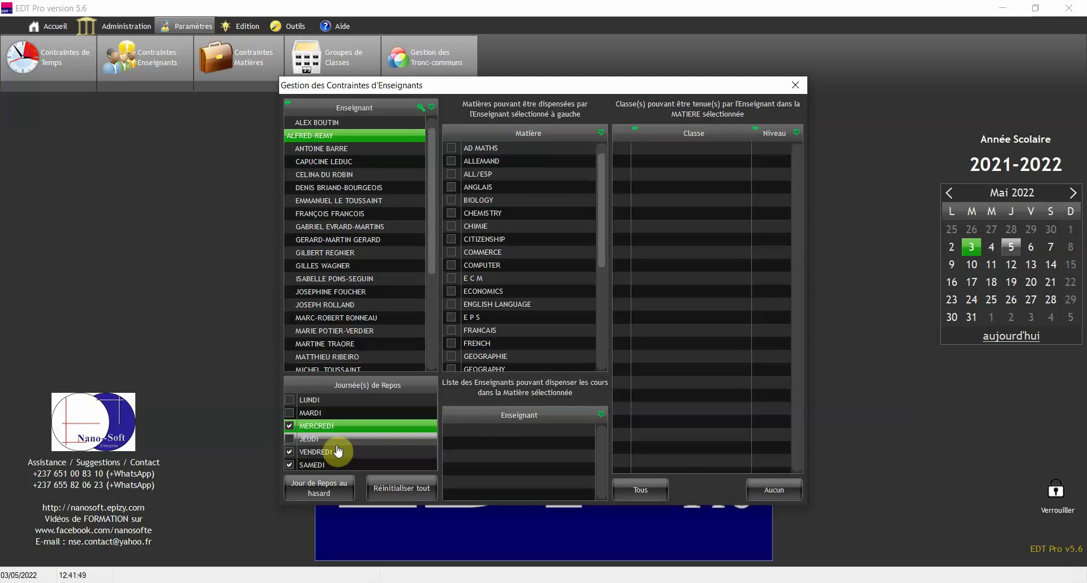
pyautogui.click(374, 213)
pyautogui.click(364, 309)
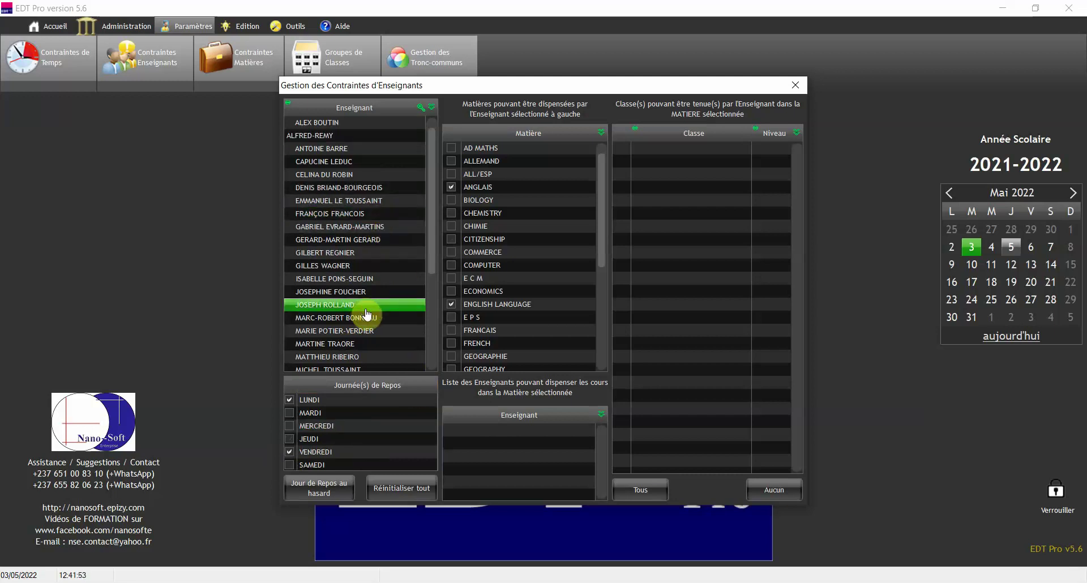
pyautogui.click(796, 85)
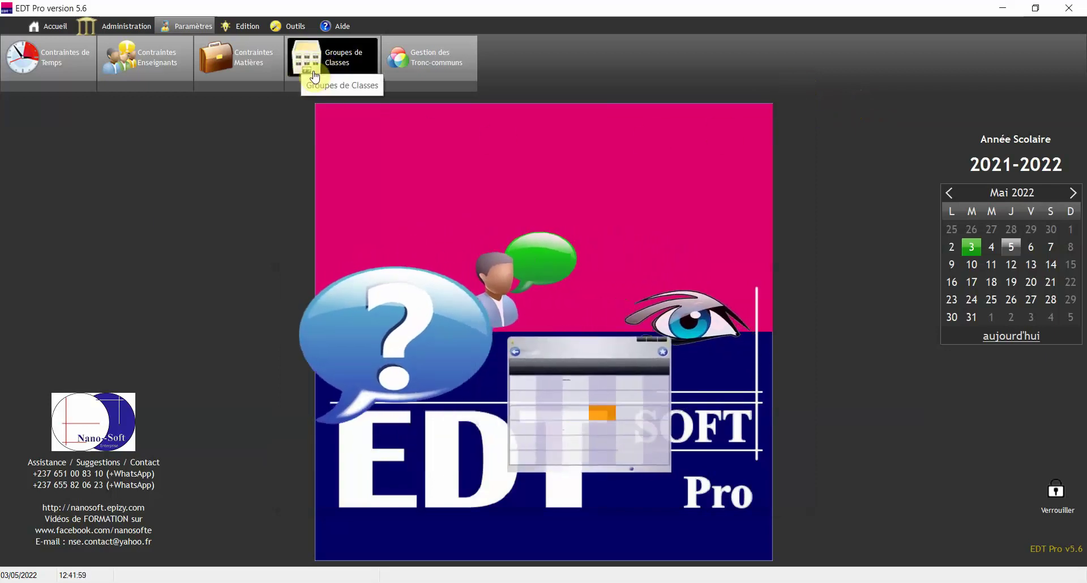
# - Open Contraintes Matières and display class 1ère D's 13 subjects with their session durations
pyautogui.click(253, 66)
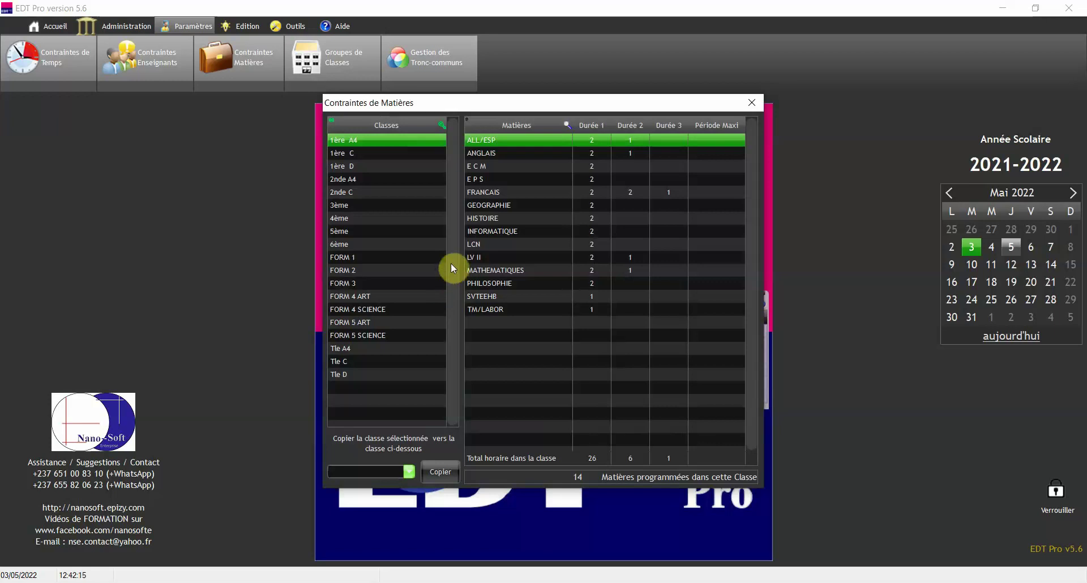
pyautogui.click(394, 167)
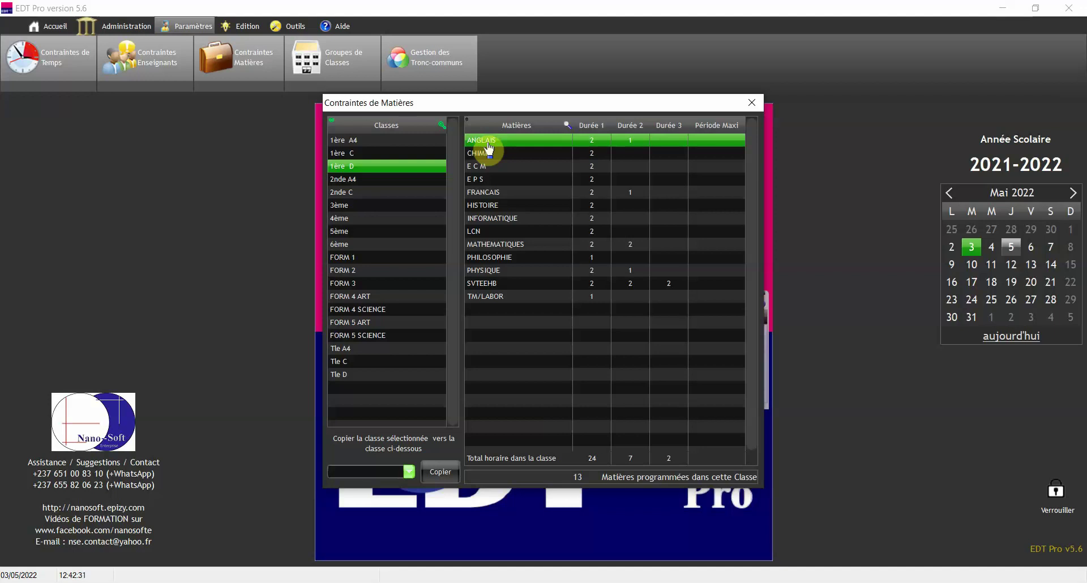
pyautogui.click(372, 165)
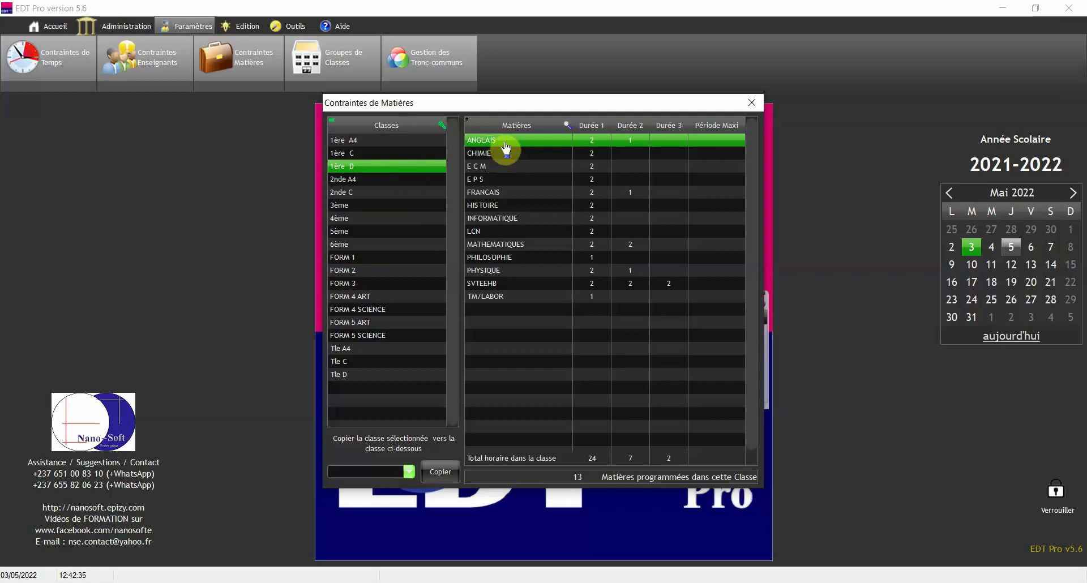
pyautogui.click(600, 146)
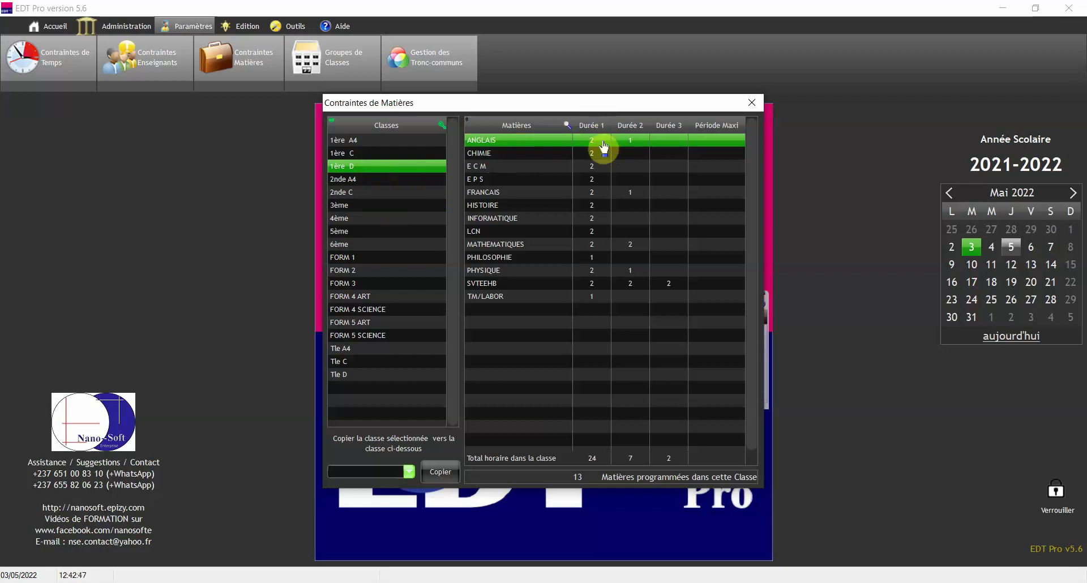
pyautogui.doubleClick(602, 140)
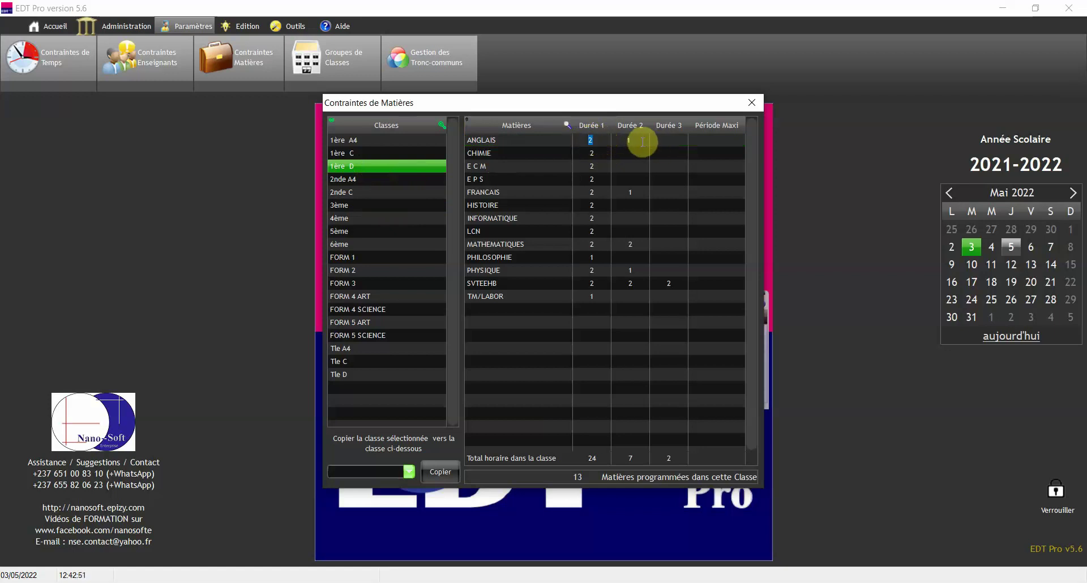
pyautogui.click(629, 140)
pyautogui.click(602, 158)
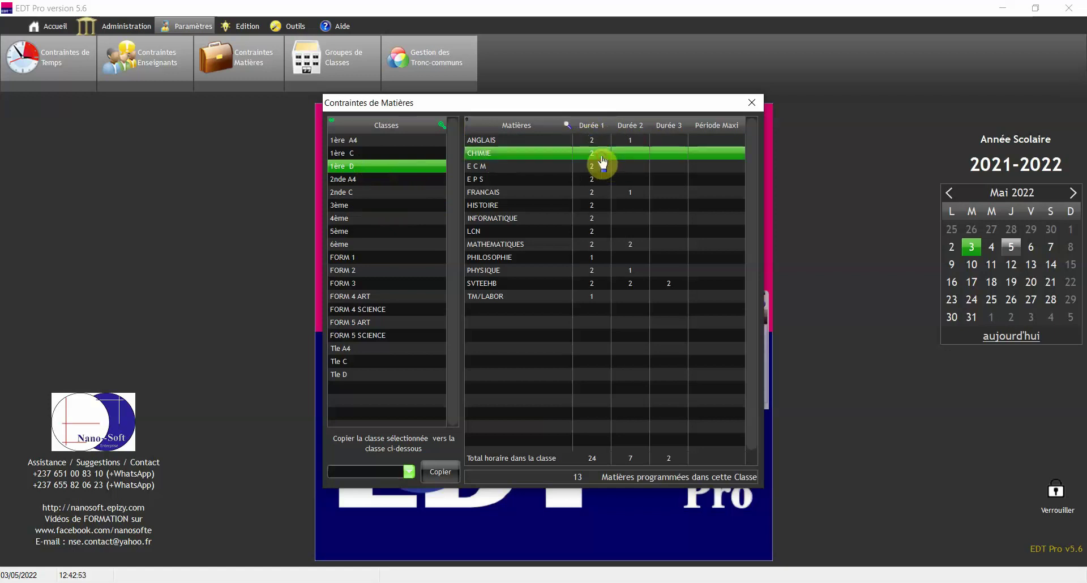
pyautogui.click(598, 195)
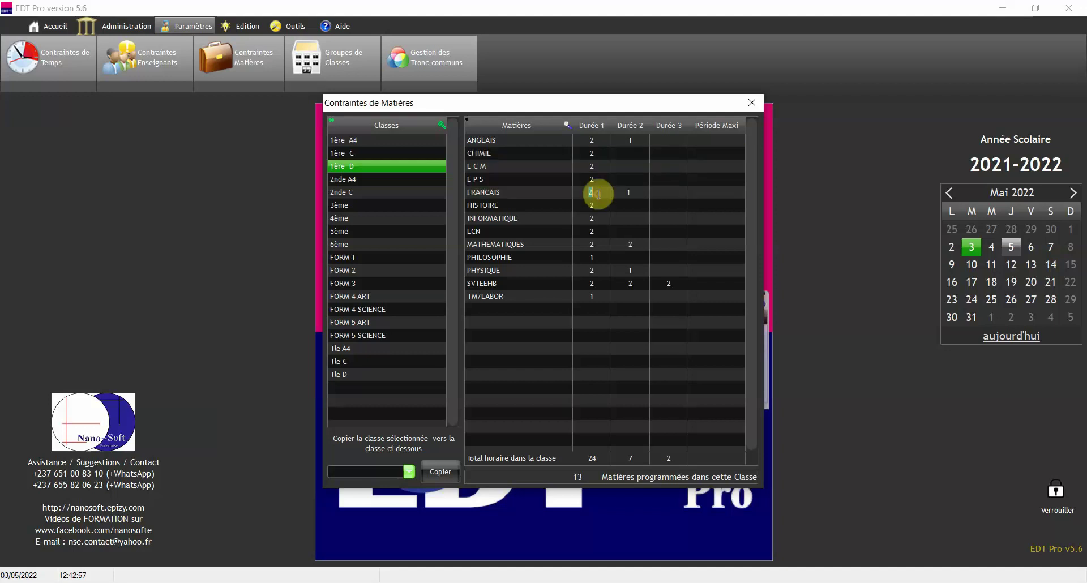
pyautogui.click(639, 193)
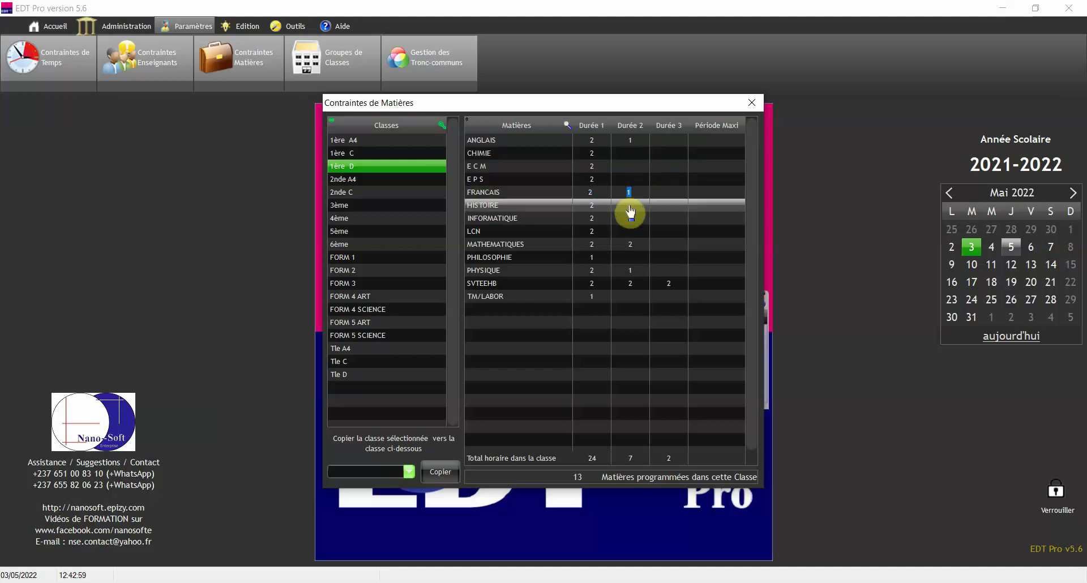
pyautogui.click(621, 245)
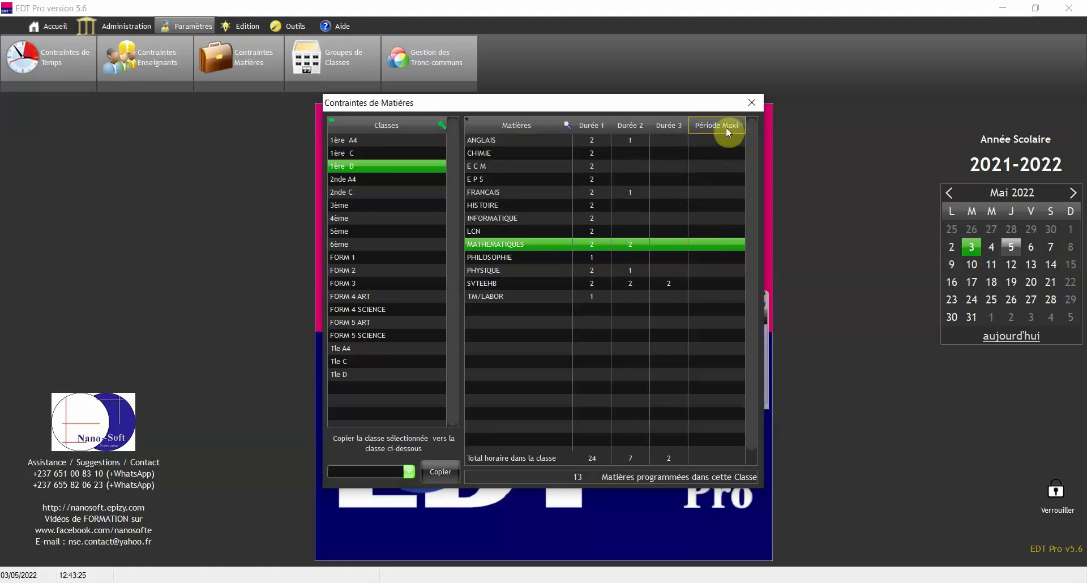
# - Set the Période Maxi of E P S in 1ère D to 5
pyautogui.click(628, 190)
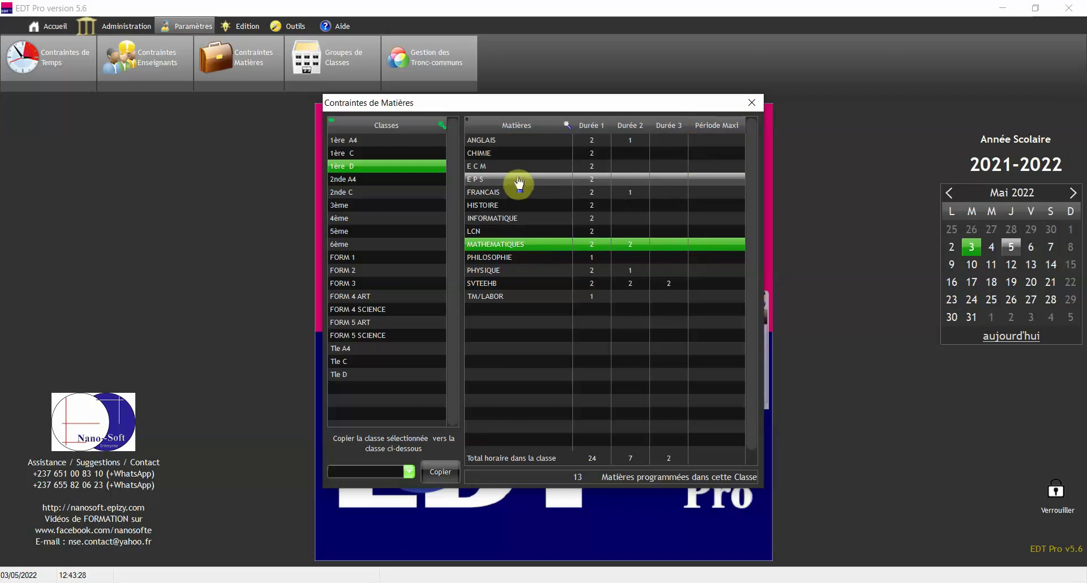
pyautogui.click(484, 182)
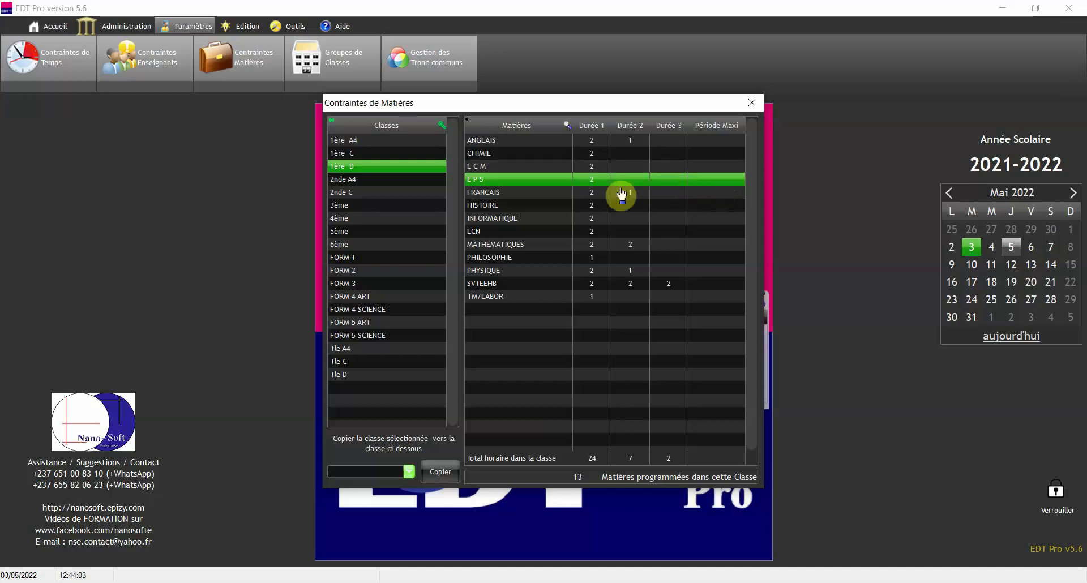
pyautogui.click(727, 180)
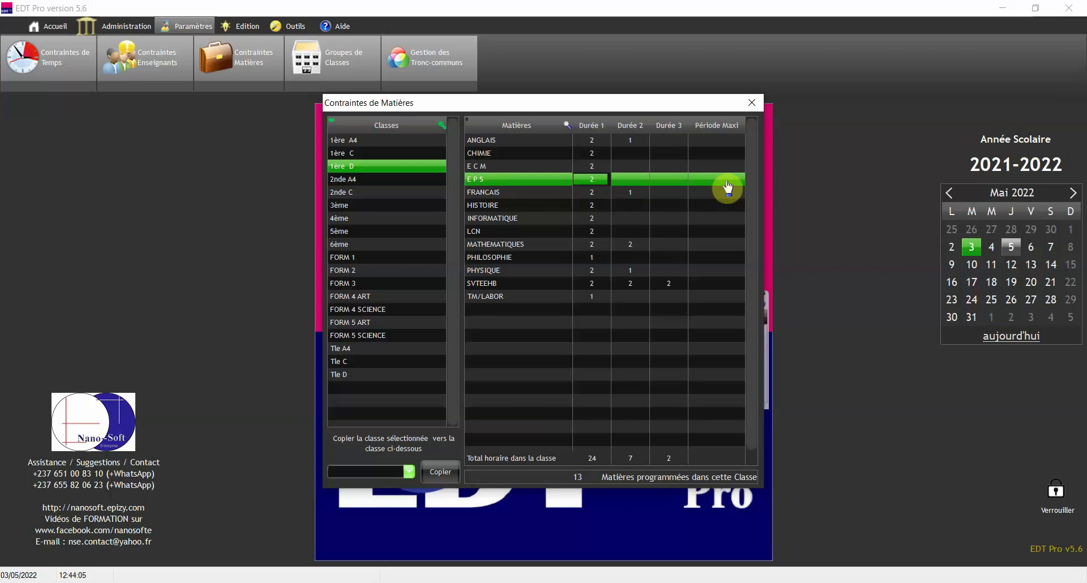
pyautogui.write('5')
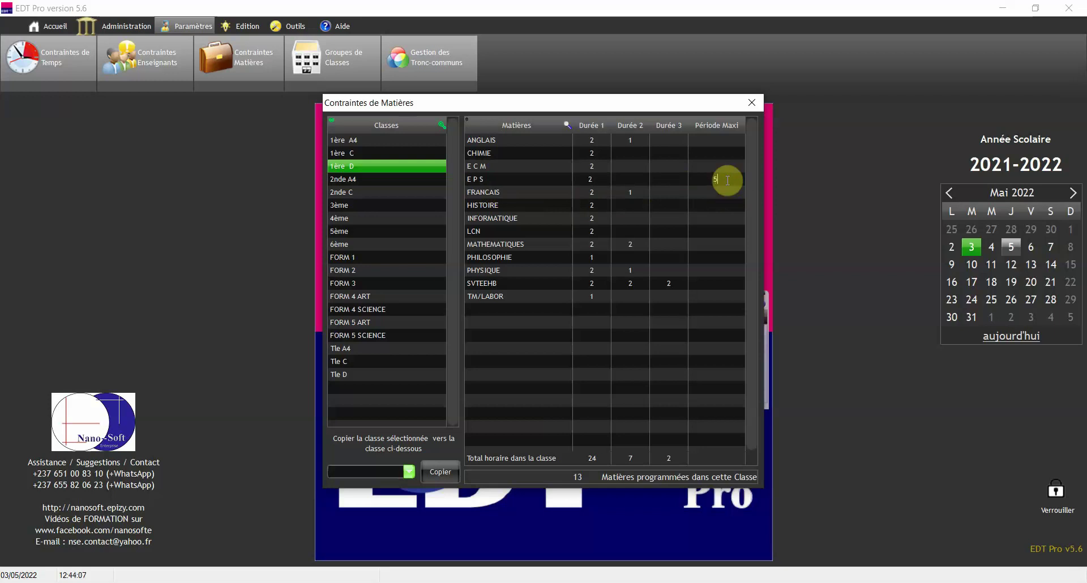
pyautogui.click(700, 207)
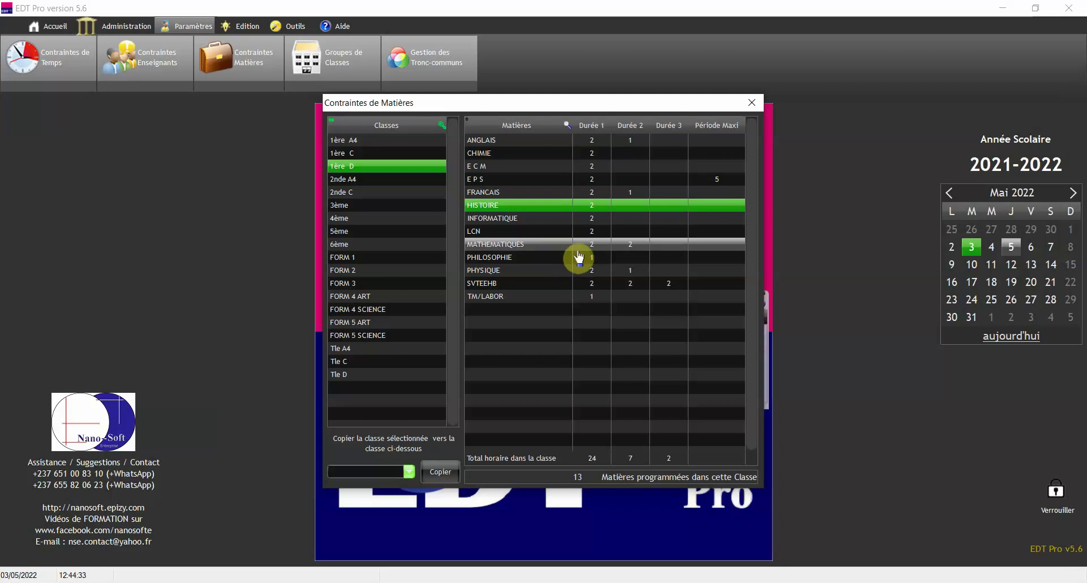
# - Review the LCN and PHILOSOPHIE rows, check 2nde A4's durations, then return to 1ère D
pyautogui.click(554, 234)
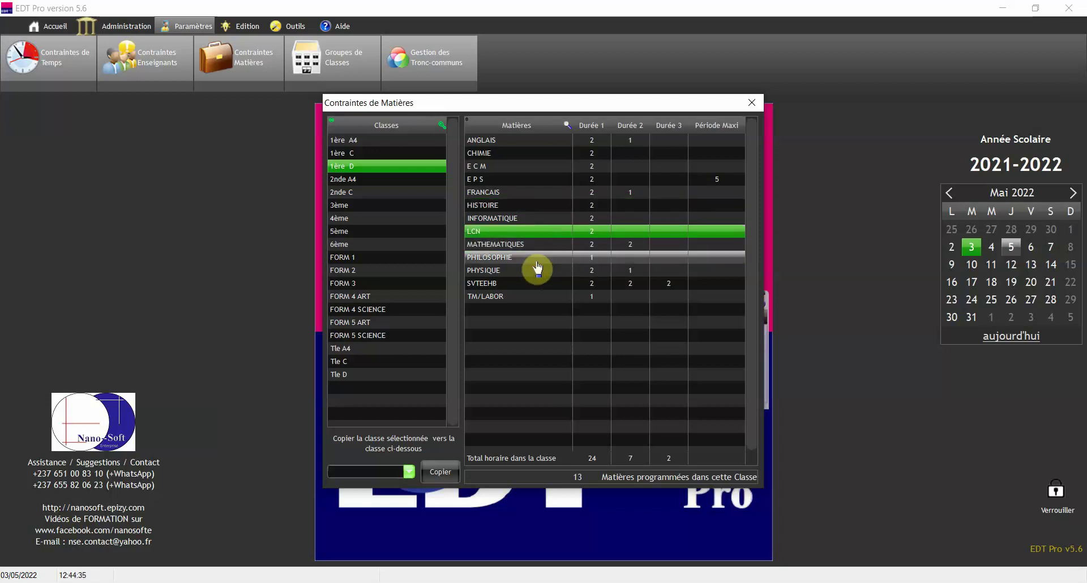
pyautogui.click(541, 260)
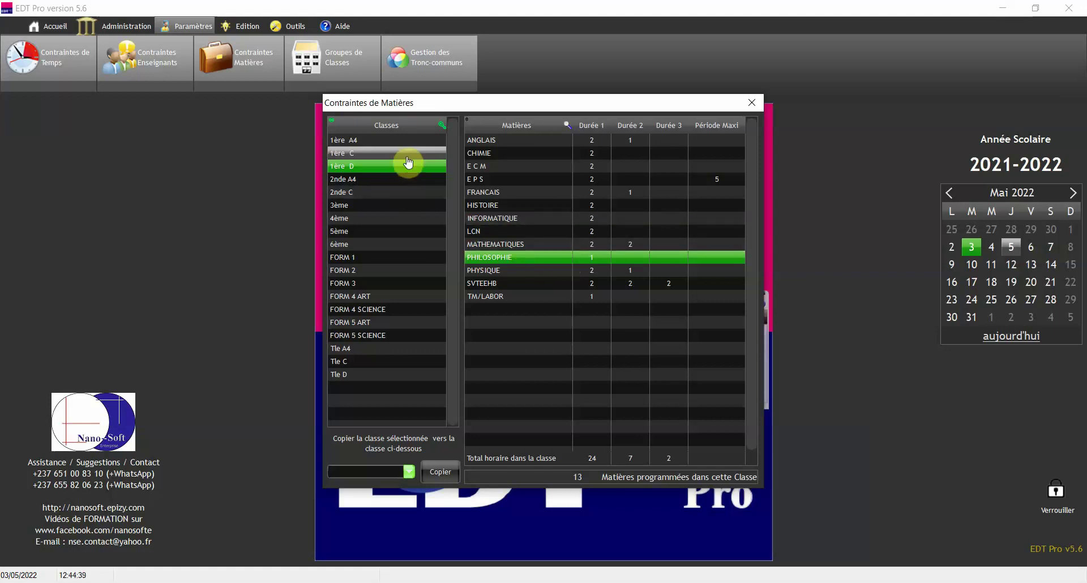
pyautogui.click(374, 171)
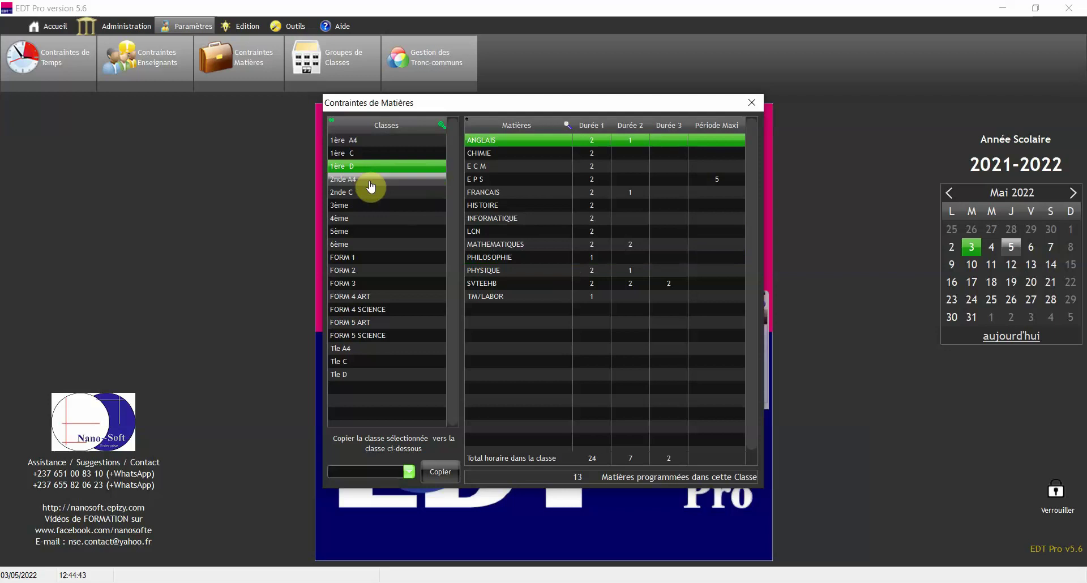
pyautogui.click(375, 180)
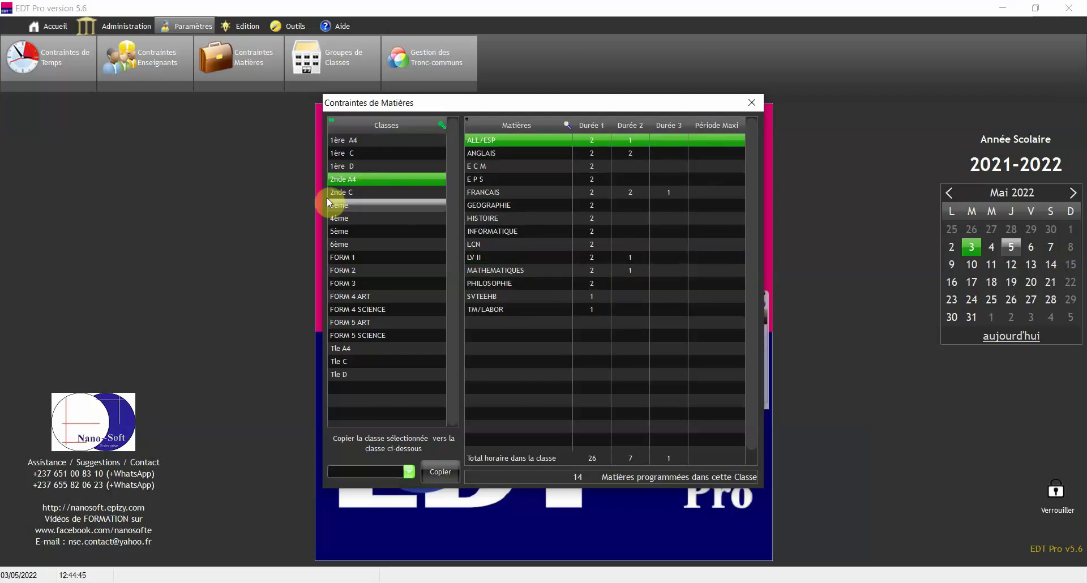
pyautogui.click(366, 168)
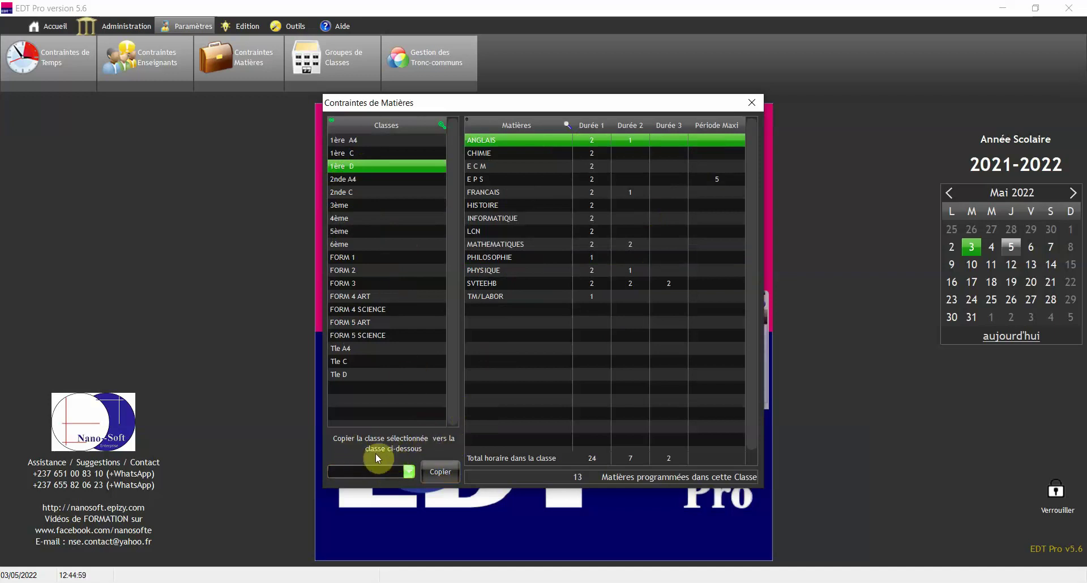
# - Choose Tle D, view its subject durations, then close Contraintes de Matières
pyautogui.click(402, 471)
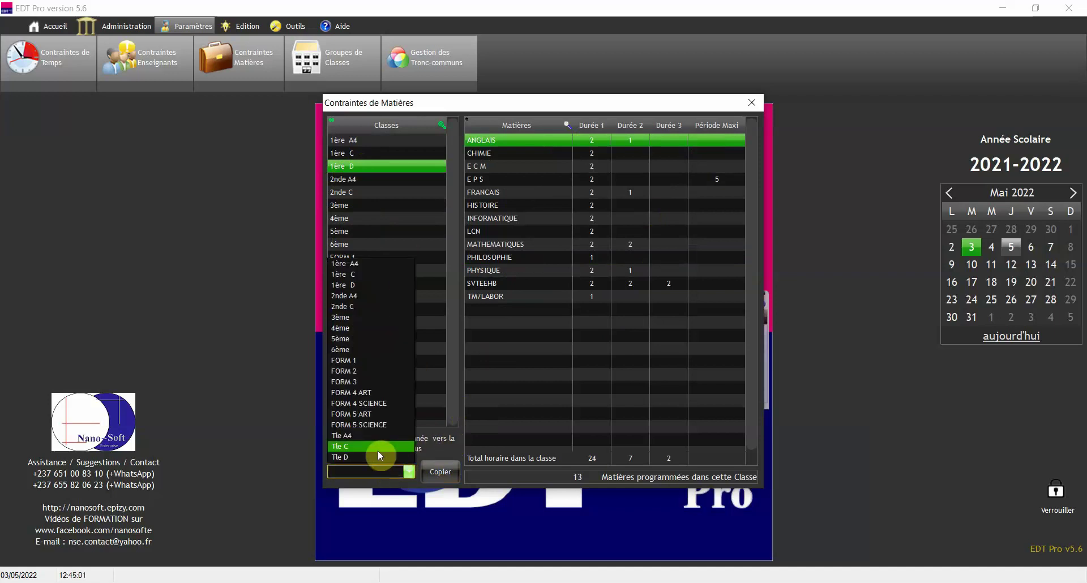
pyautogui.click(377, 457)
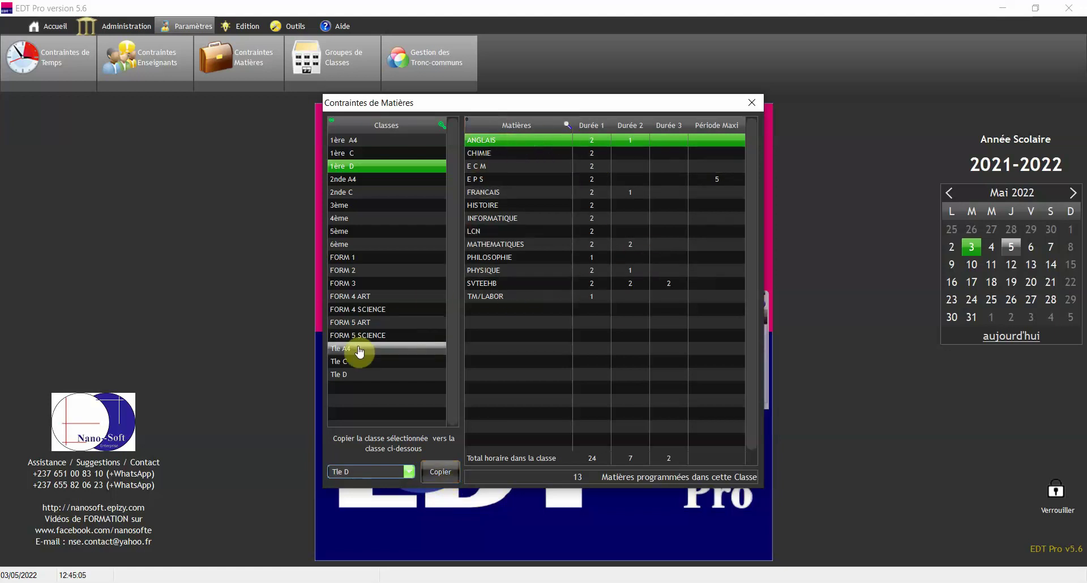
pyautogui.click(358, 375)
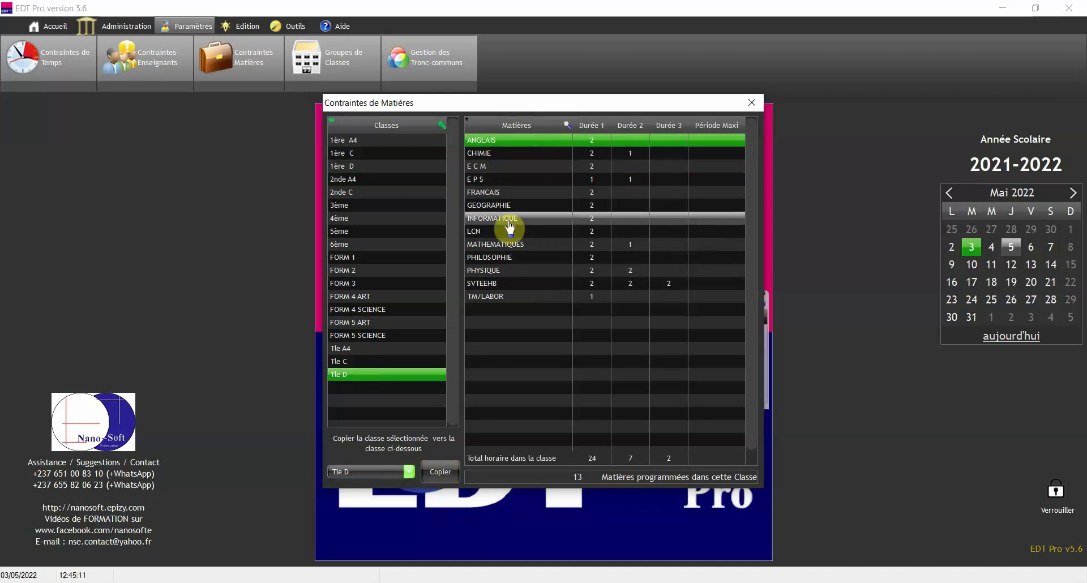
pyautogui.click(750, 105)
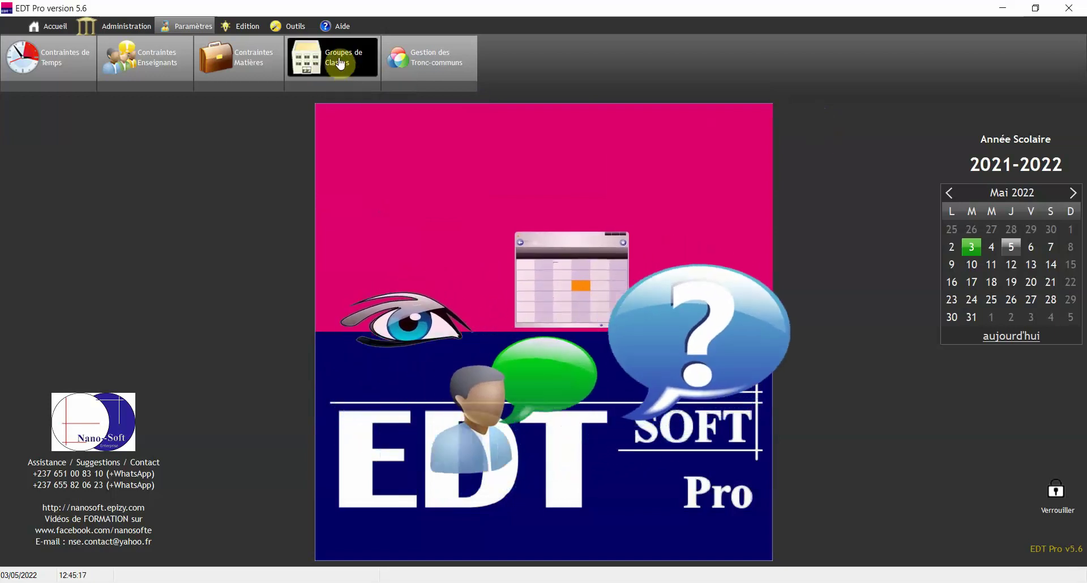
pyautogui.click(339, 64)
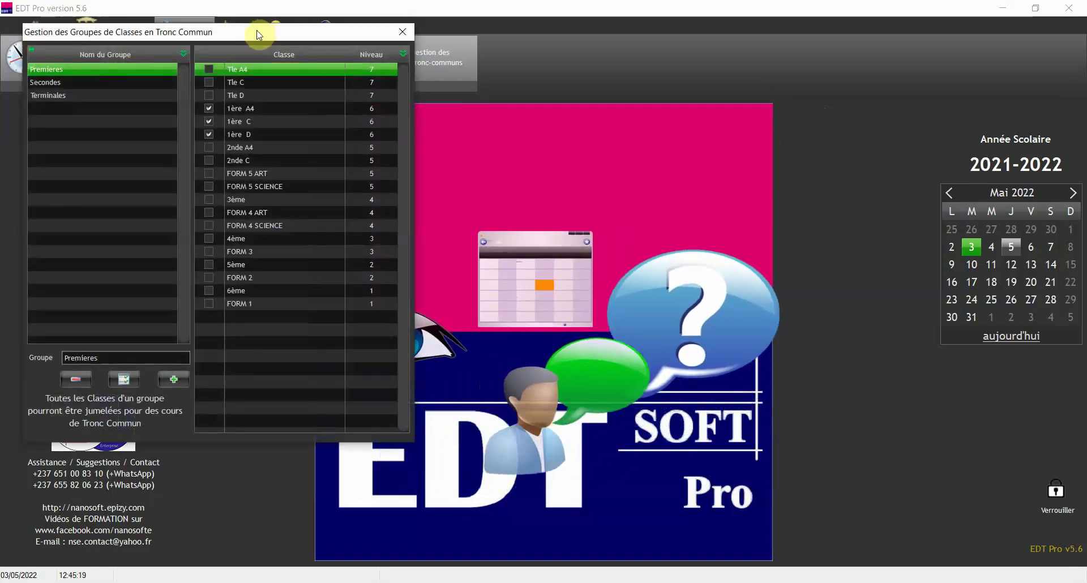
pyautogui.moveTo(258, 34); pyautogui.dragTo(613, 88)
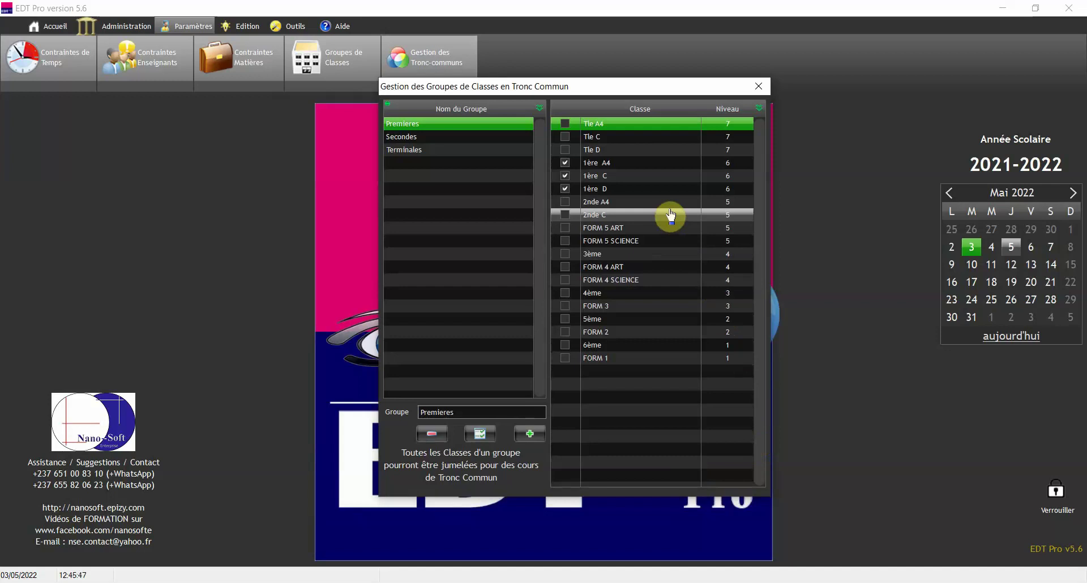
pyautogui.click(637, 228)
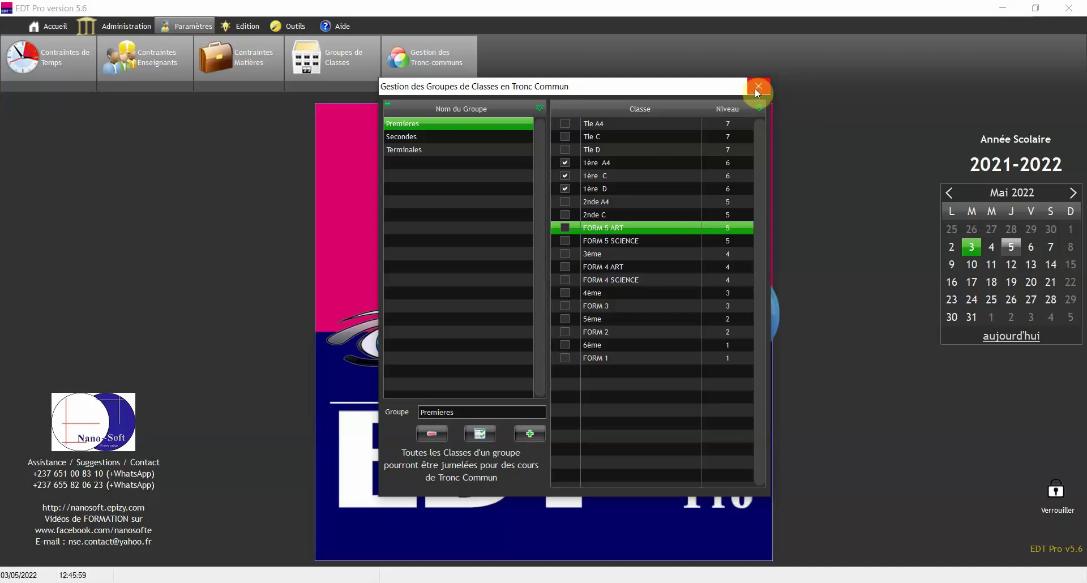
pyautogui.click(756, 89)
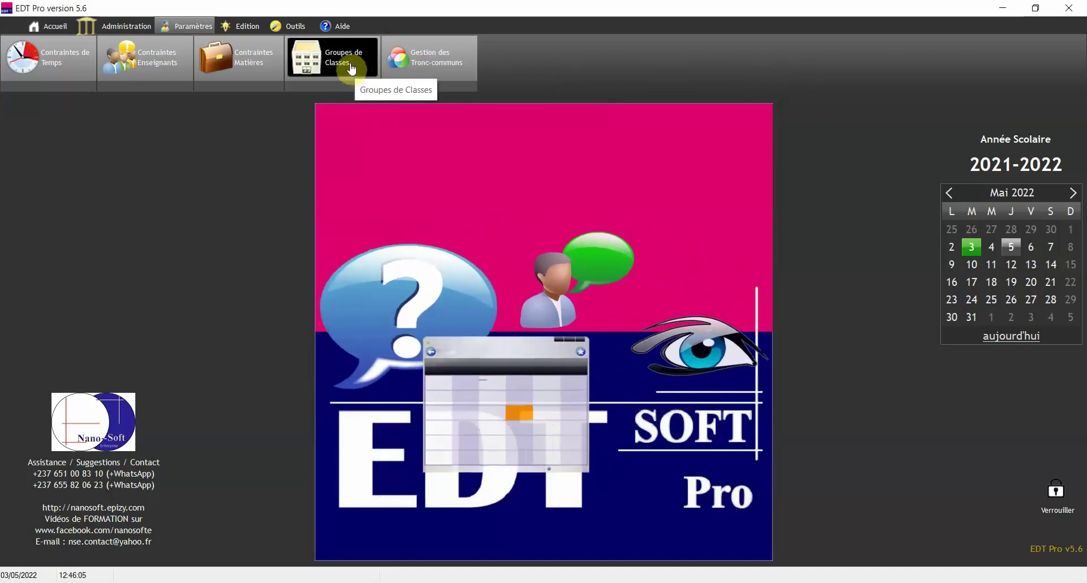
pyautogui.click(422, 60)
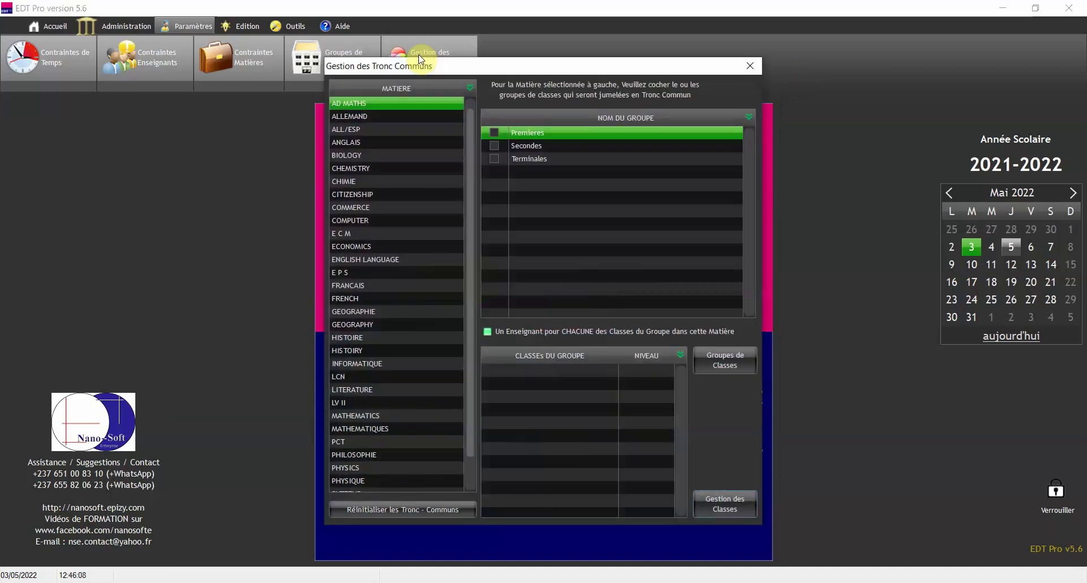
pyautogui.click(395, 183)
pyautogui.click(397, 246)
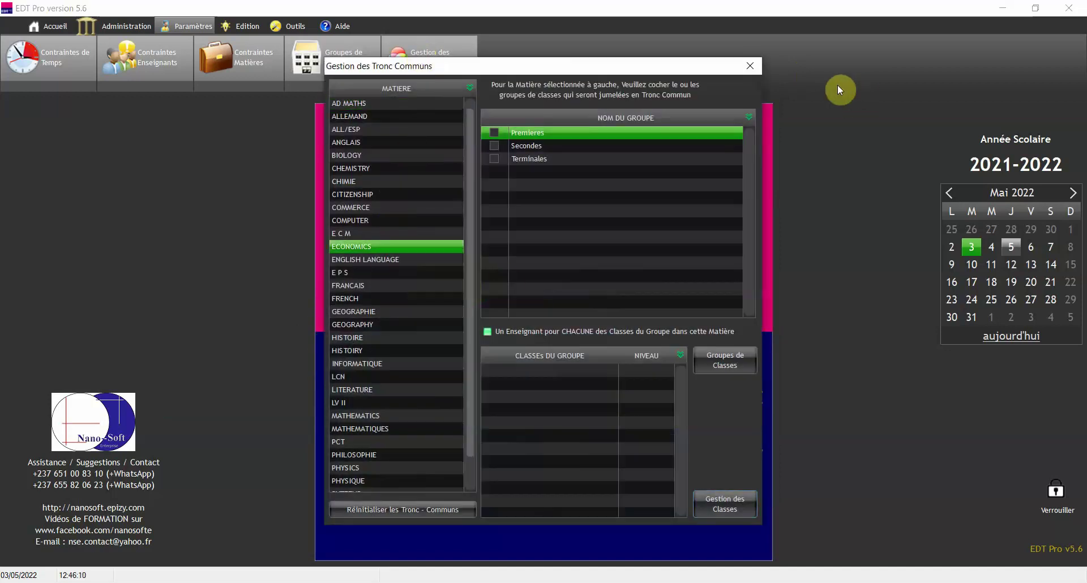
pyautogui.click(755, 65)
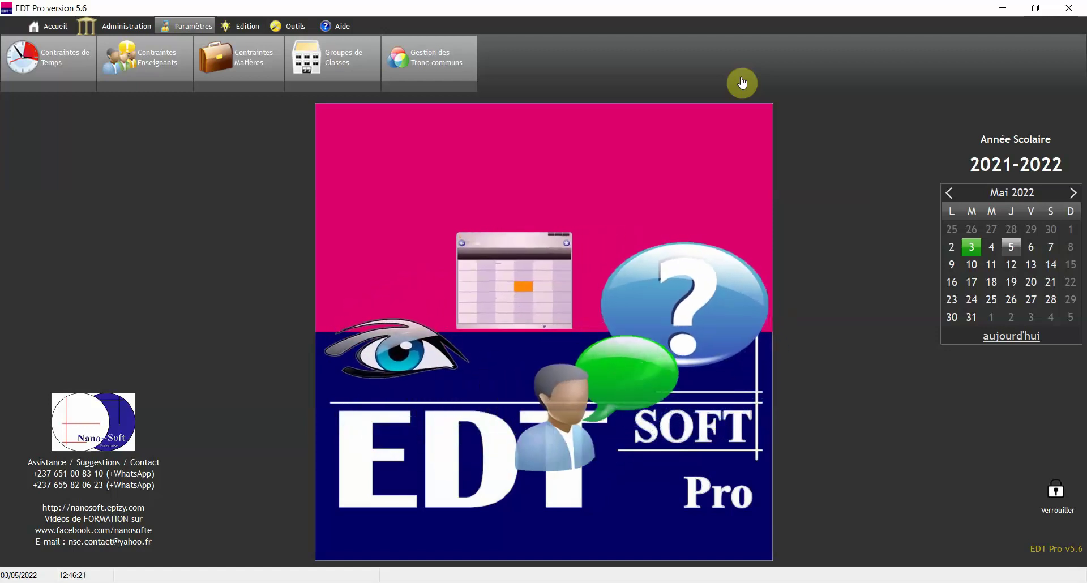
# - Open Edition des EDTs par Classes and display the Tle A4 timetable
pyautogui.click(243, 33)
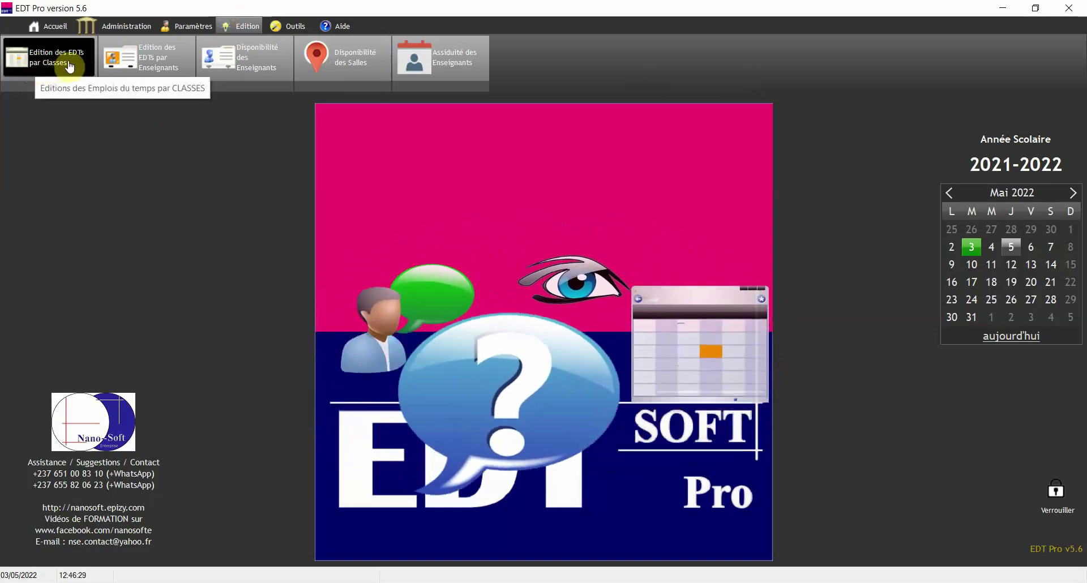
pyautogui.click(61, 70)
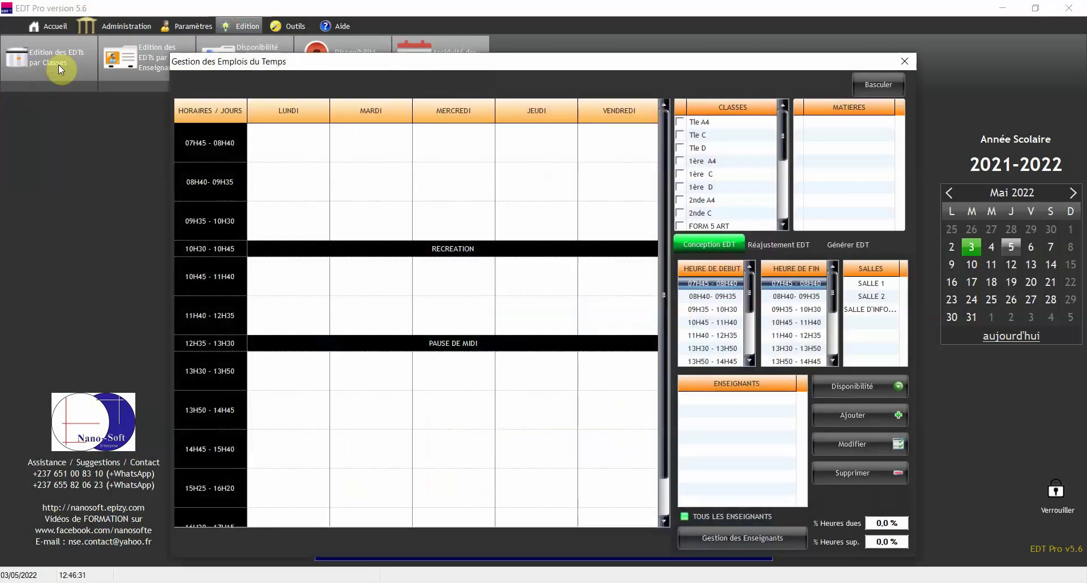
pyautogui.click(731, 126)
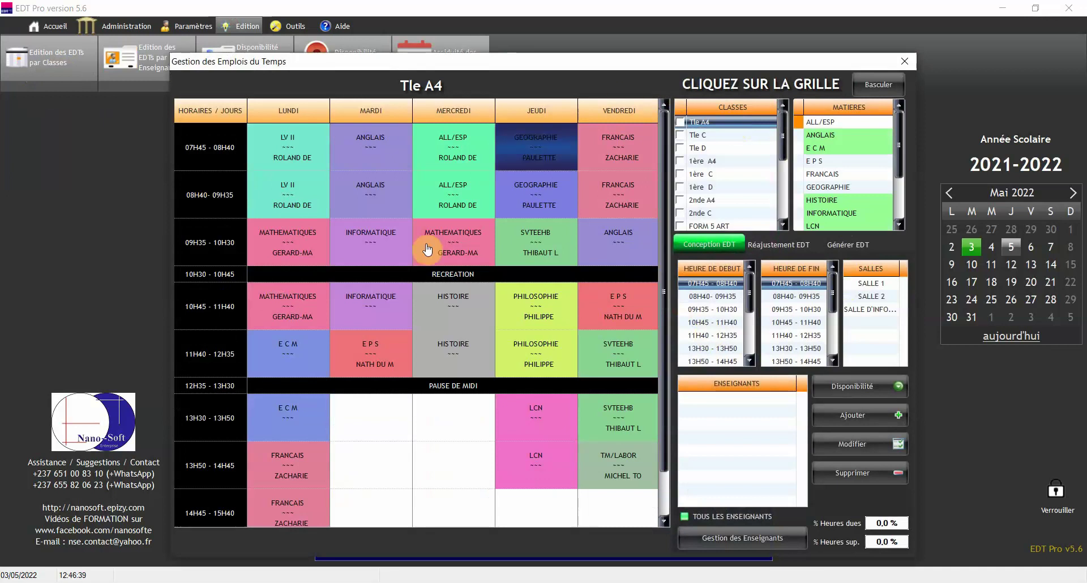
# - Under Générer EDT, run Méthode 2 generation and request erasing Tle A4's timetable
pyautogui.click(851, 245)
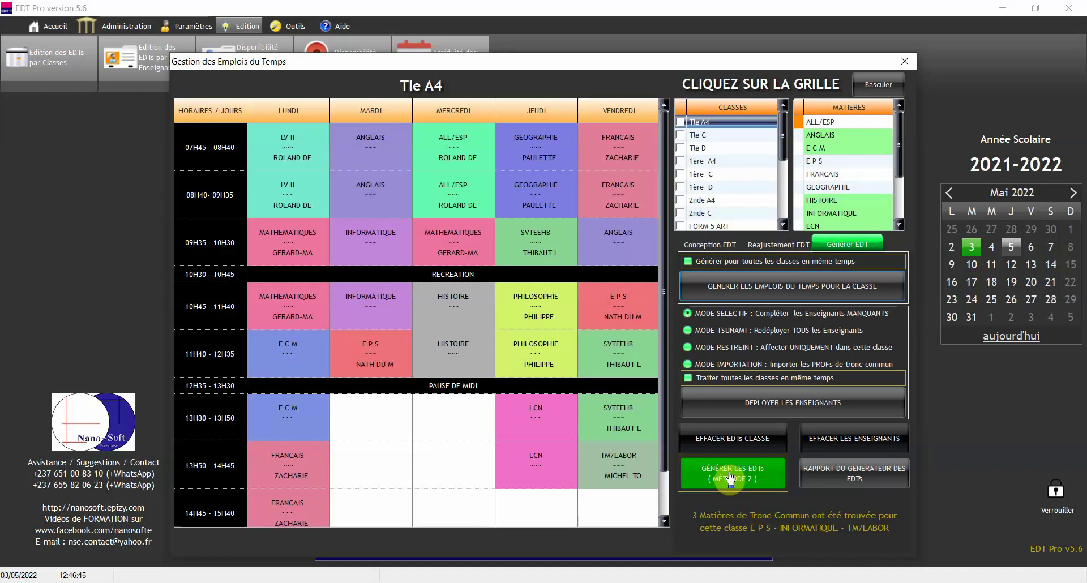
pyautogui.click(730, 467)
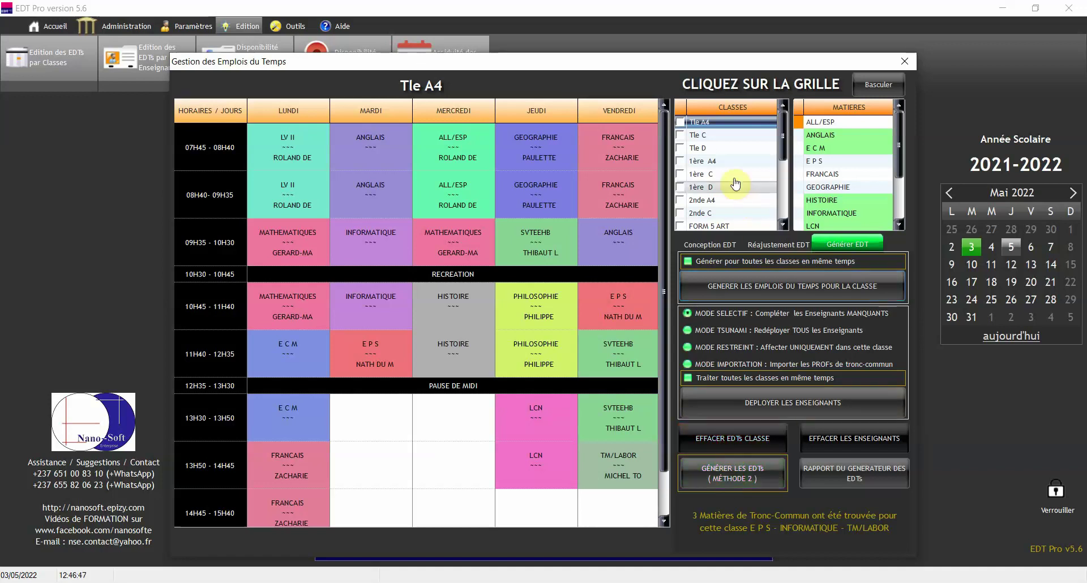
pyautogui.click(735, 438)
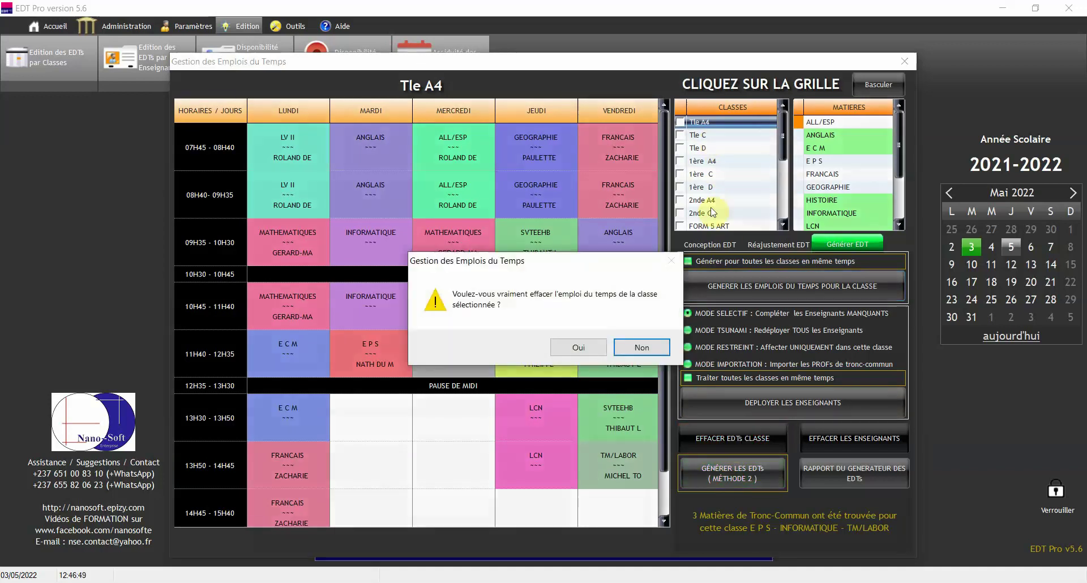
# - Confirm erasing Tle A4's timetable, then select ANGLAIS and E P S in the Matières list
pyautogui.click(578, 347)
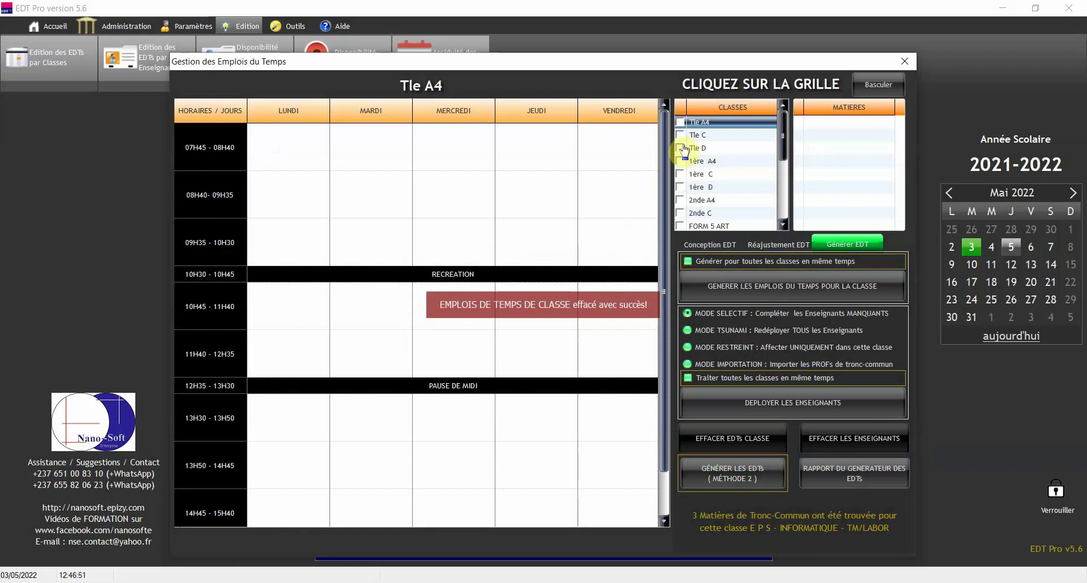
pyautogui.click(712, 125)
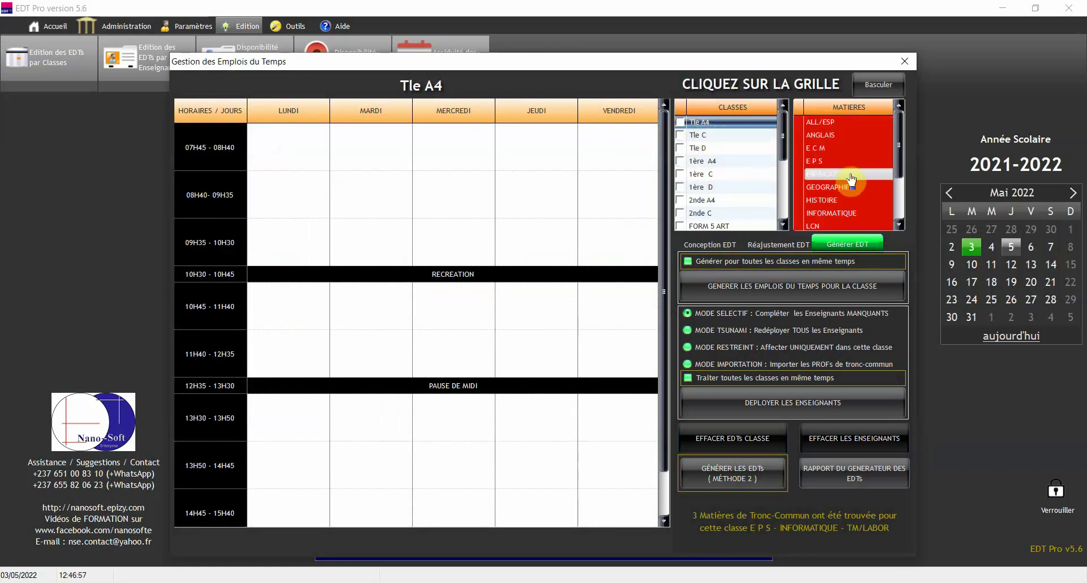
pyautogui.click(859, 137)
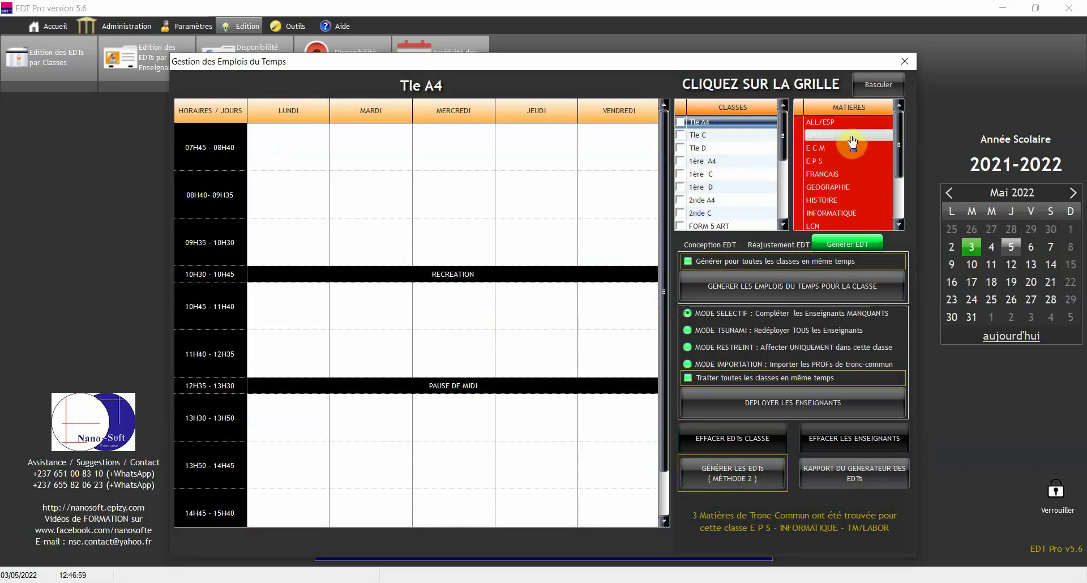
pyautogui.click(854, 164)
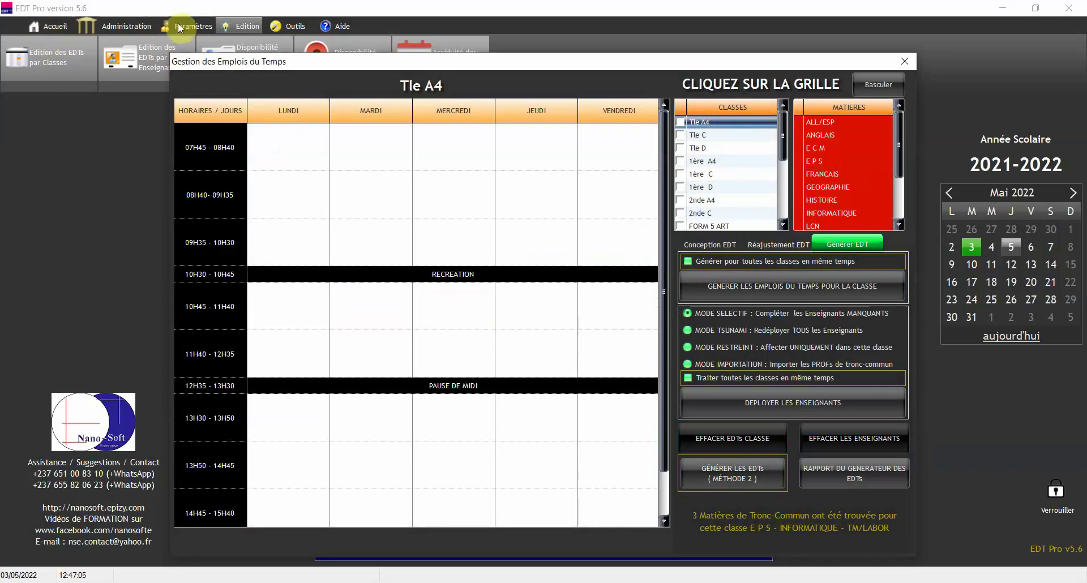
pyautogui.click(703, 247)
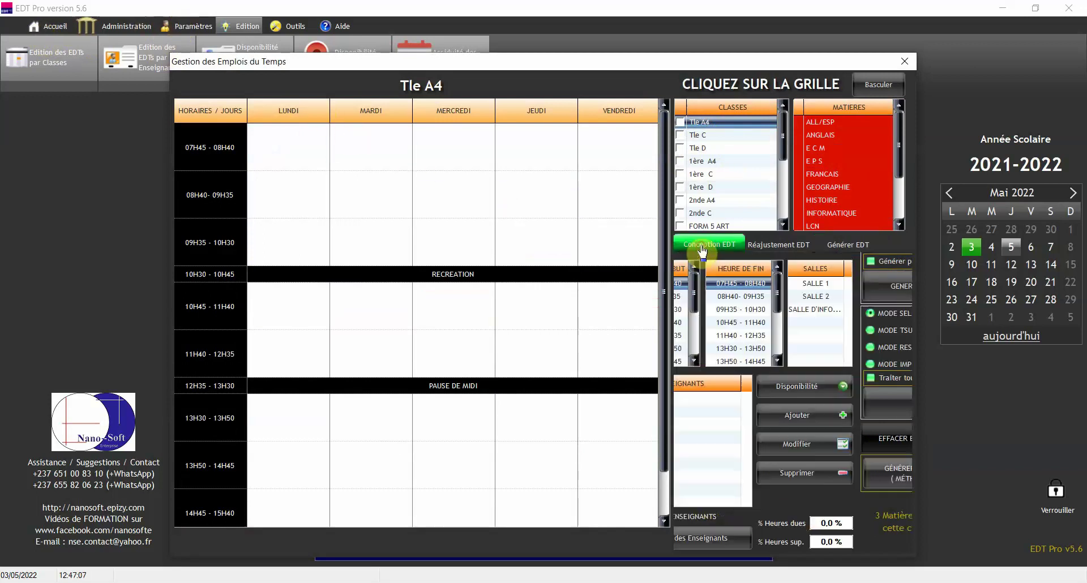
pyautogui.click(861, 247)
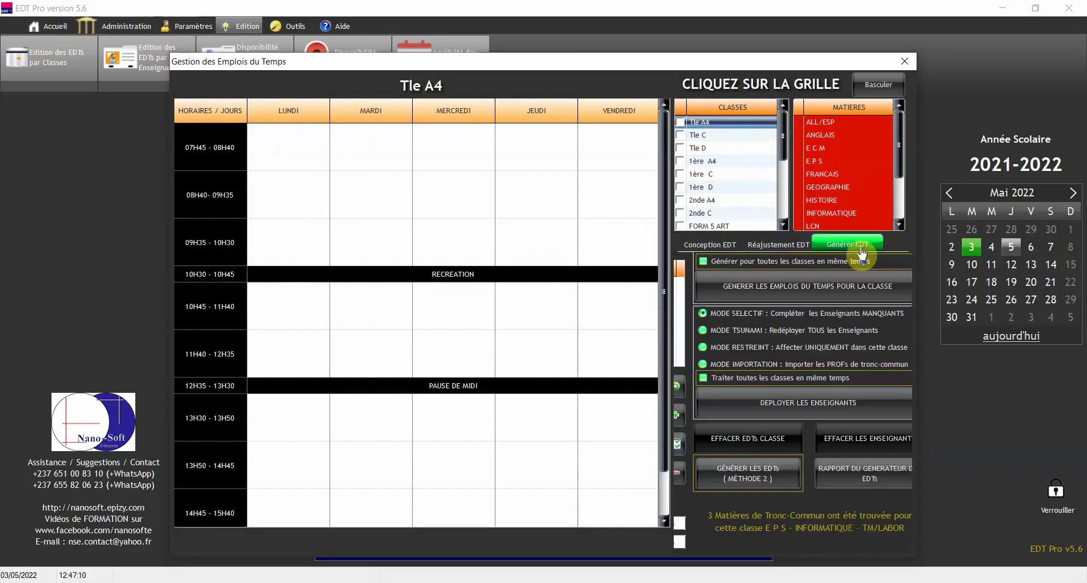
pyautogui.click(710, 247)
pyautogui.click(776, 247)
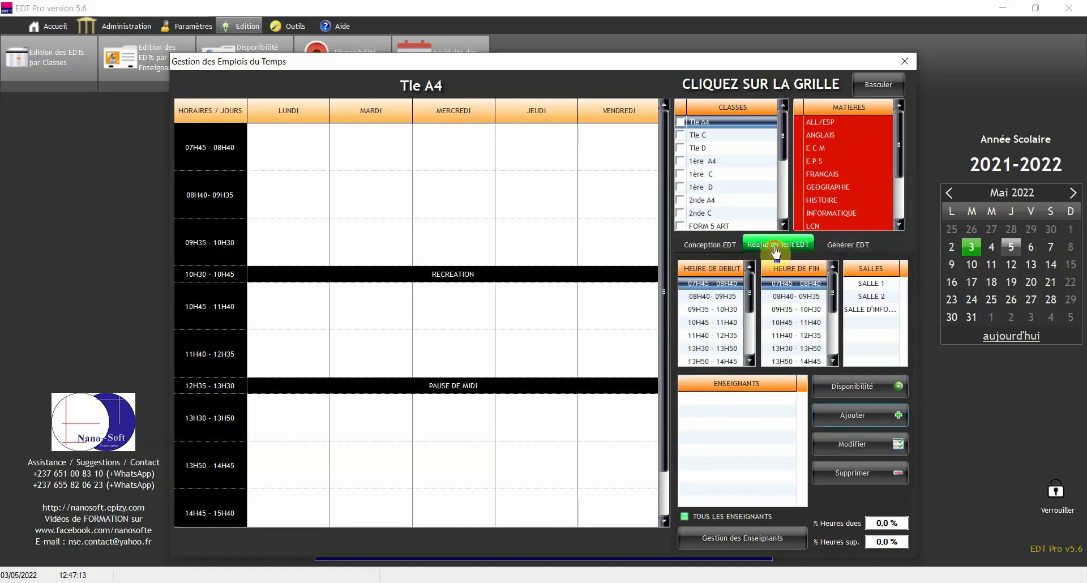
pyautogui.click(852, 247)
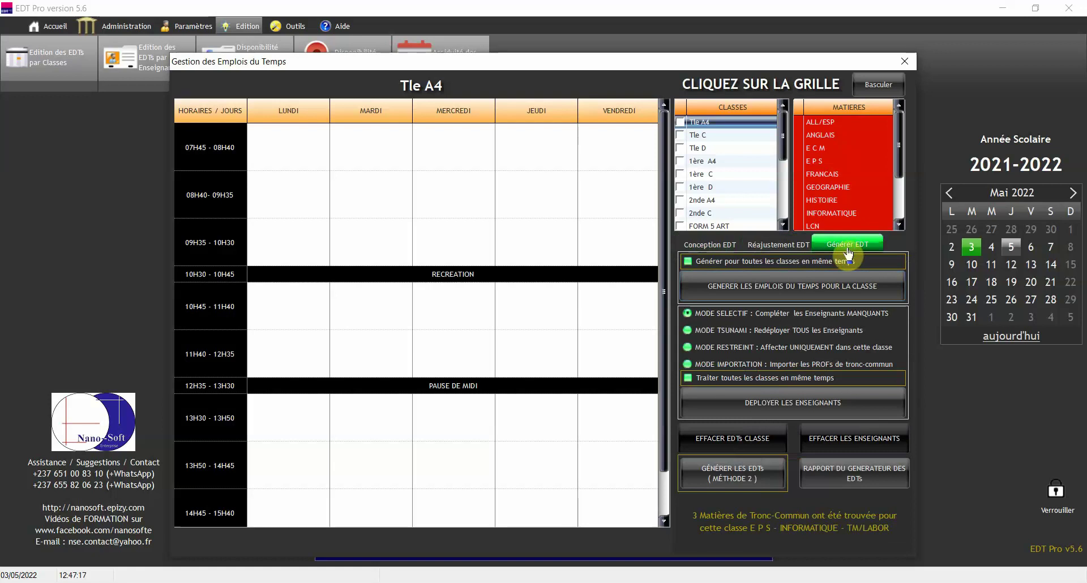
pyautogui.click(747, 480)
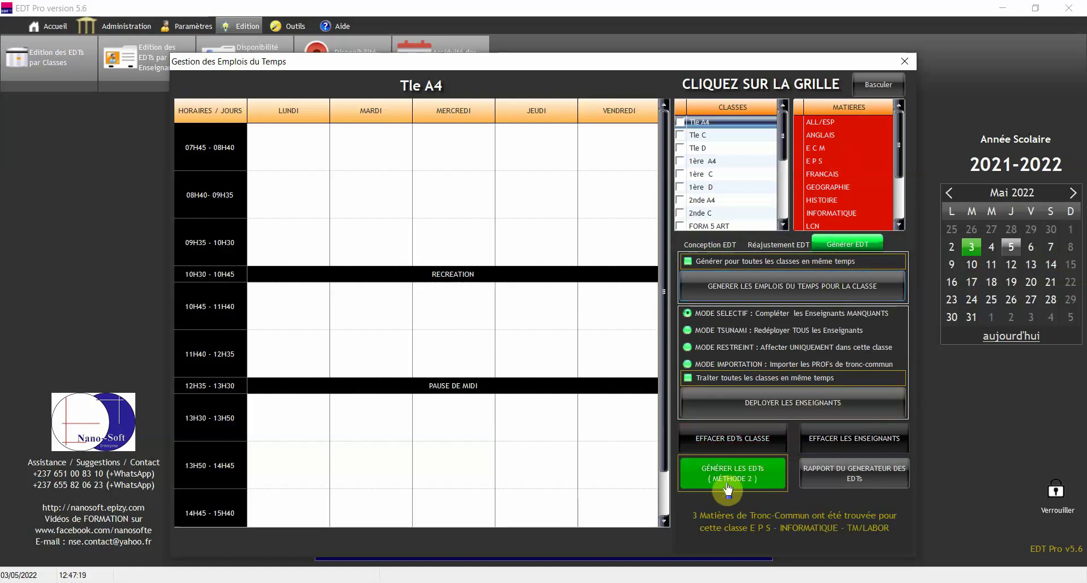
pyautogui.click(738, 489)
pyautogui.click(736, 293)
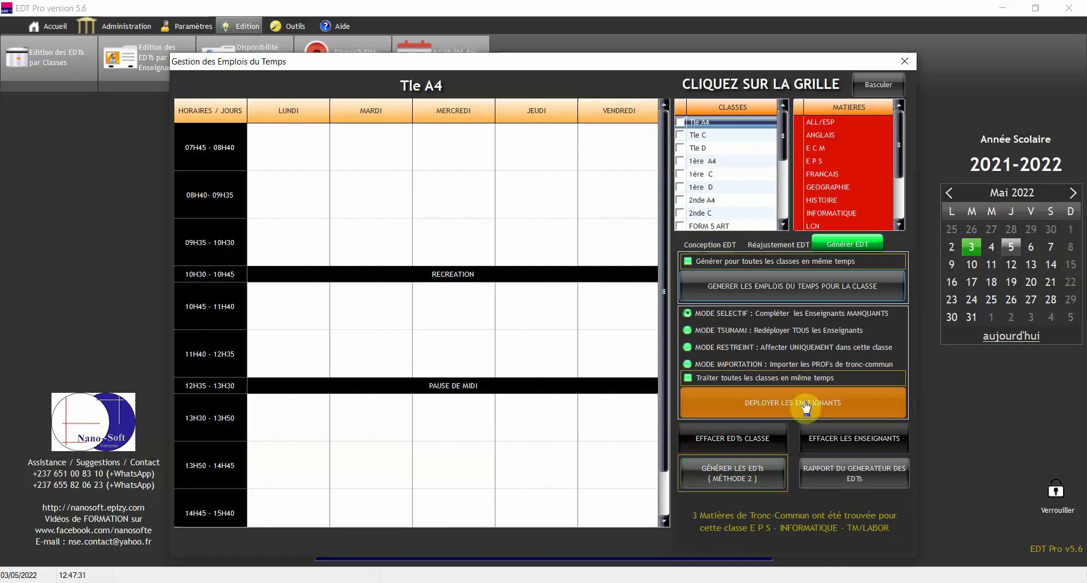
pyautogui.click(774, 291)
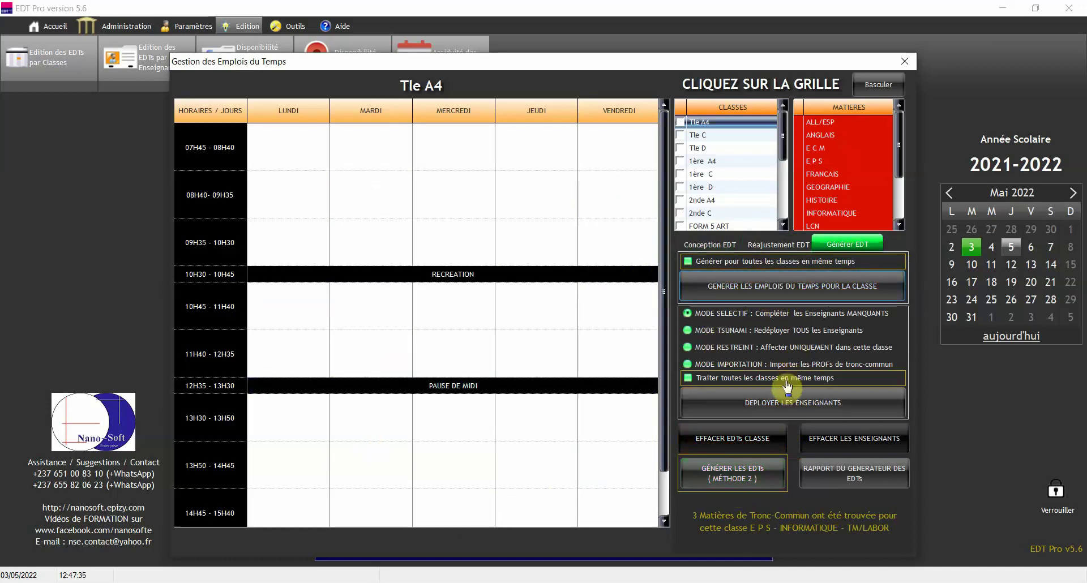
pyautogui.click(753, 412)
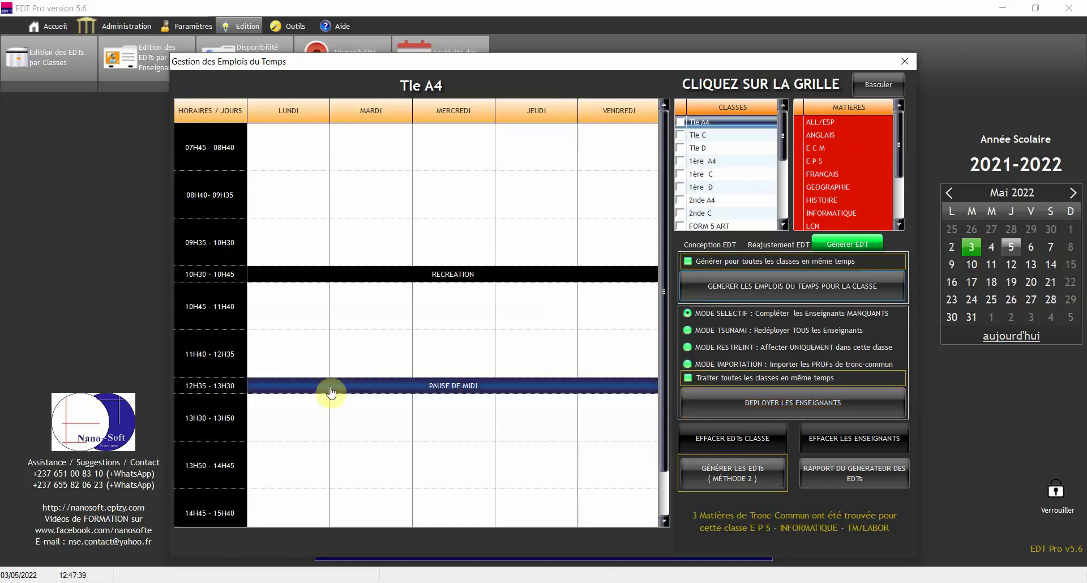